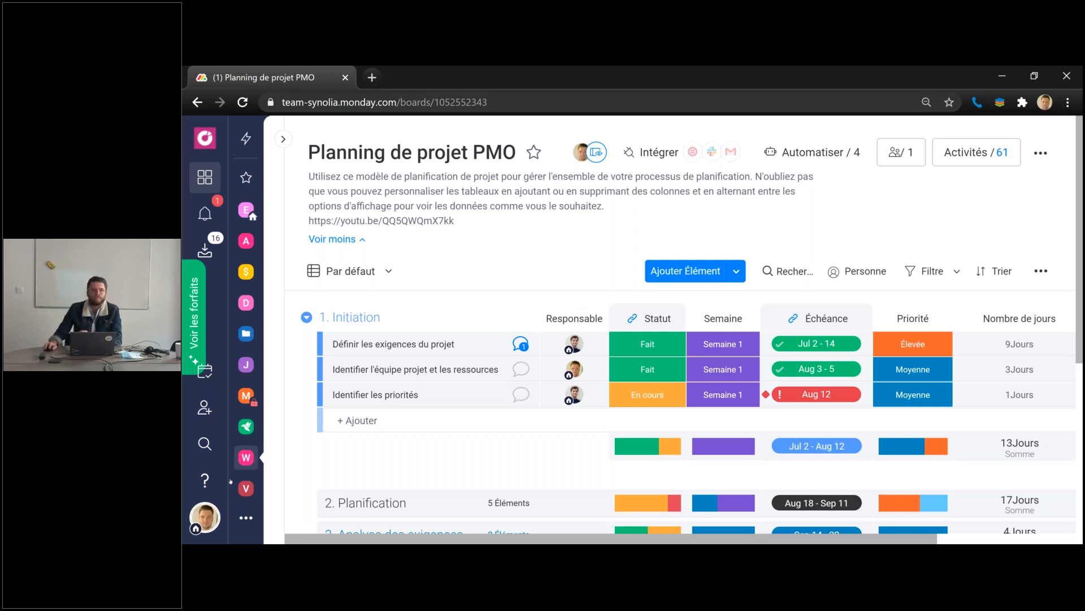
- Collapse the "1. Initiation" group, expand all groups of the board and look through their items
mouse_move(364, 342)
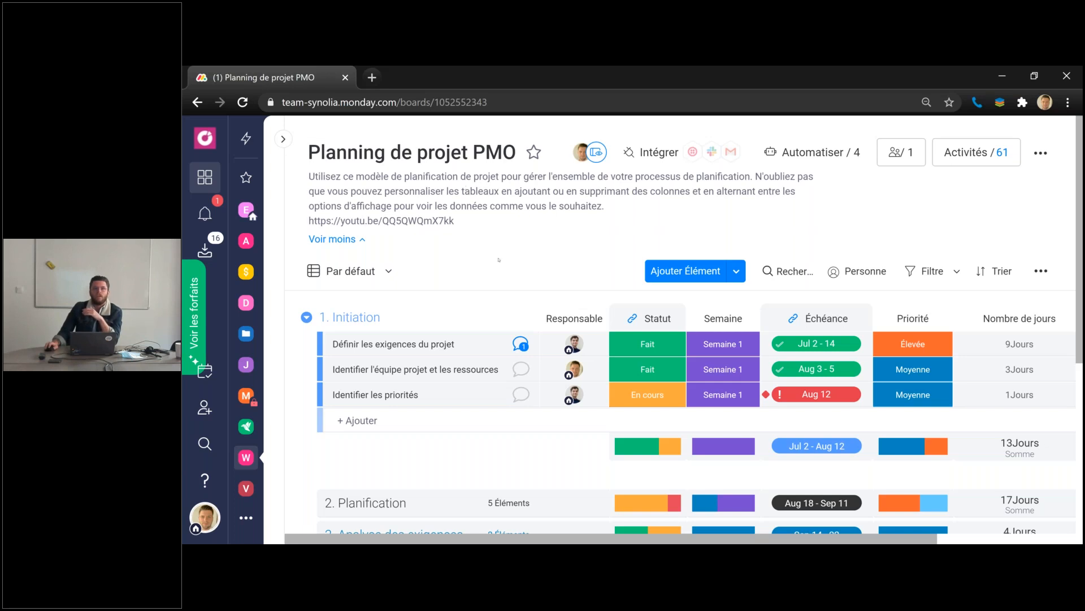
scroll(499, 260, down, 1)
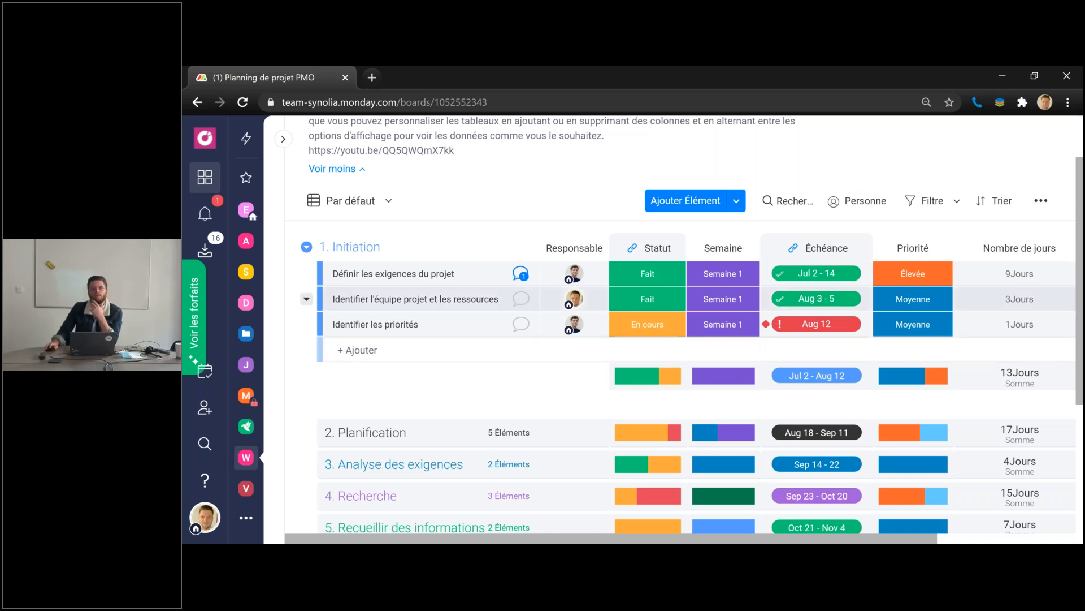
scroll(419, 395, down, 3)
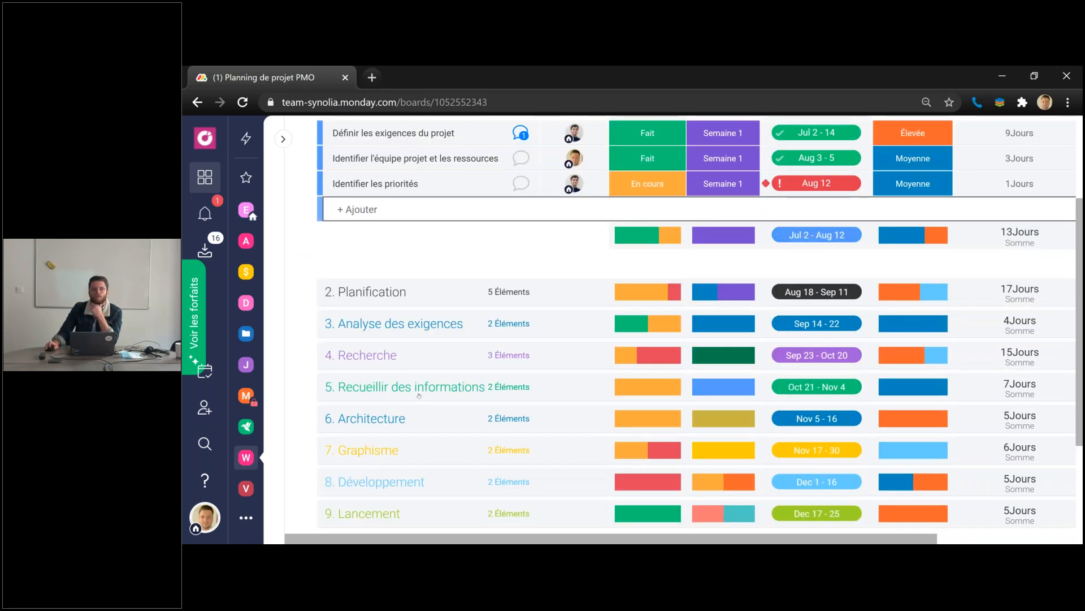
scroll(419, 395, up, 5)
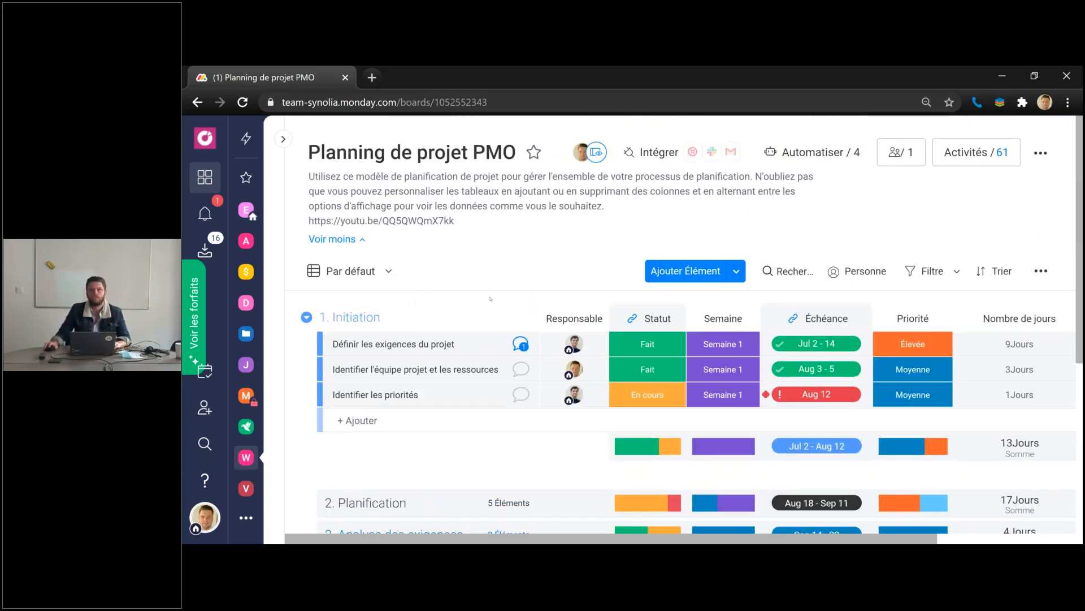
click(490, 316)
scroll(488, 402, down, 2)
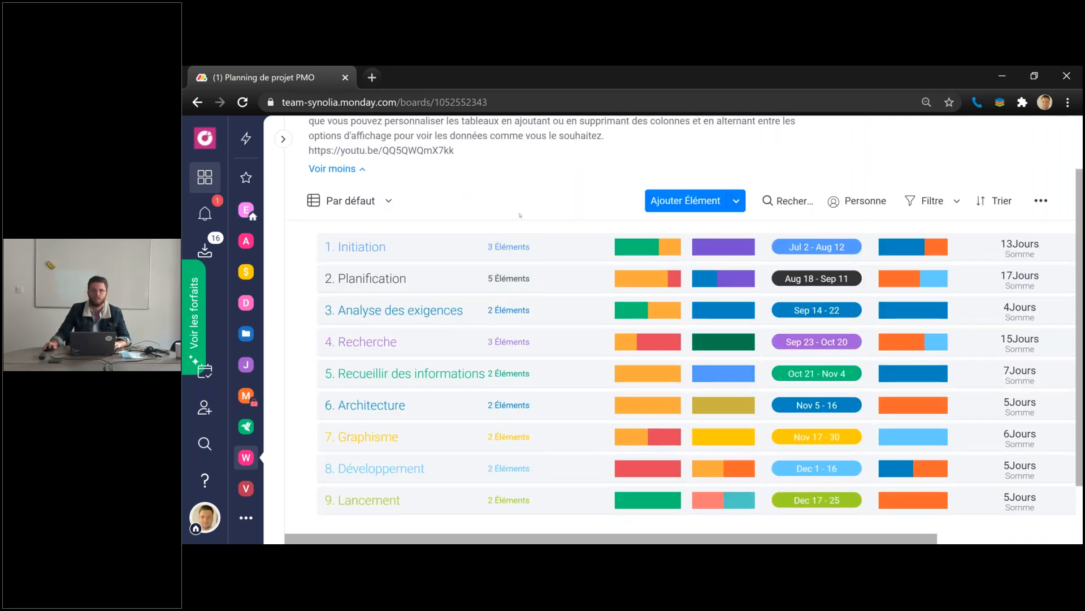
key(ctrl+g)
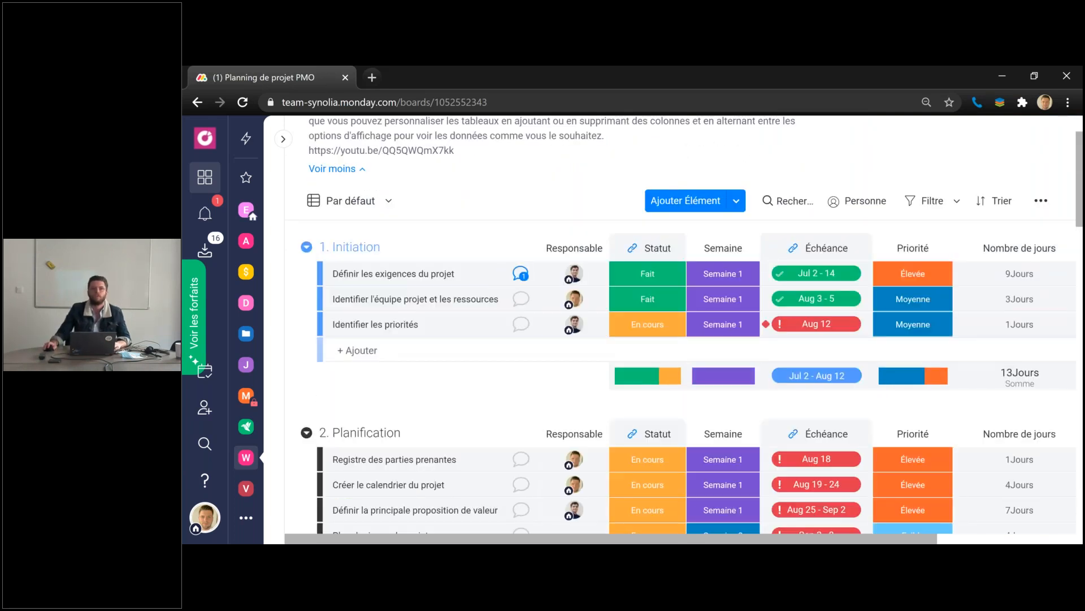
scroll(427, 326, down, 4)
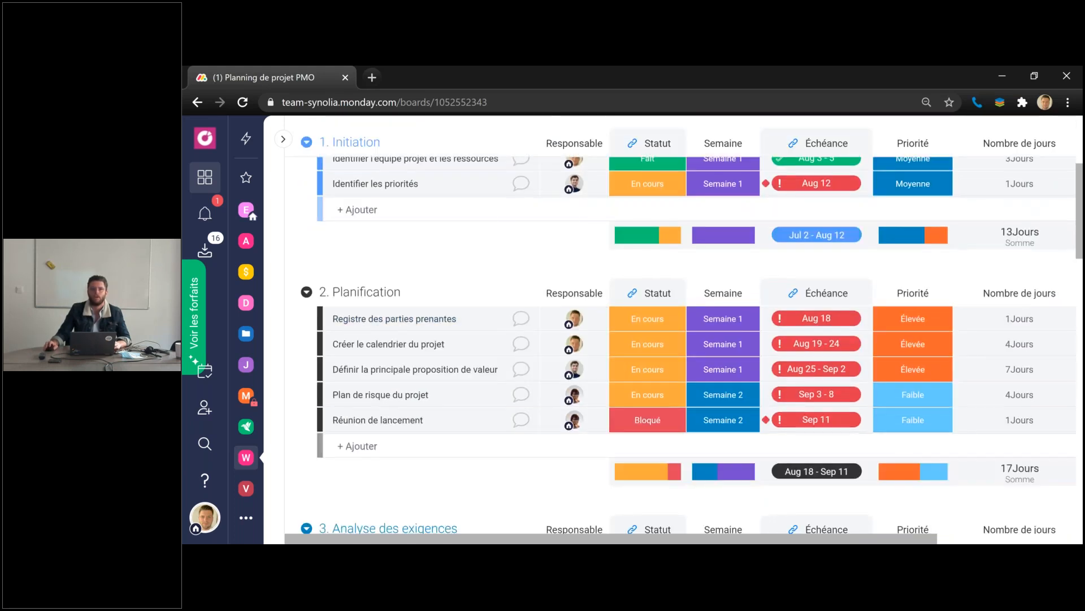
scroll(426, 327, up, 5)
scroll(426, 326, up, 1)
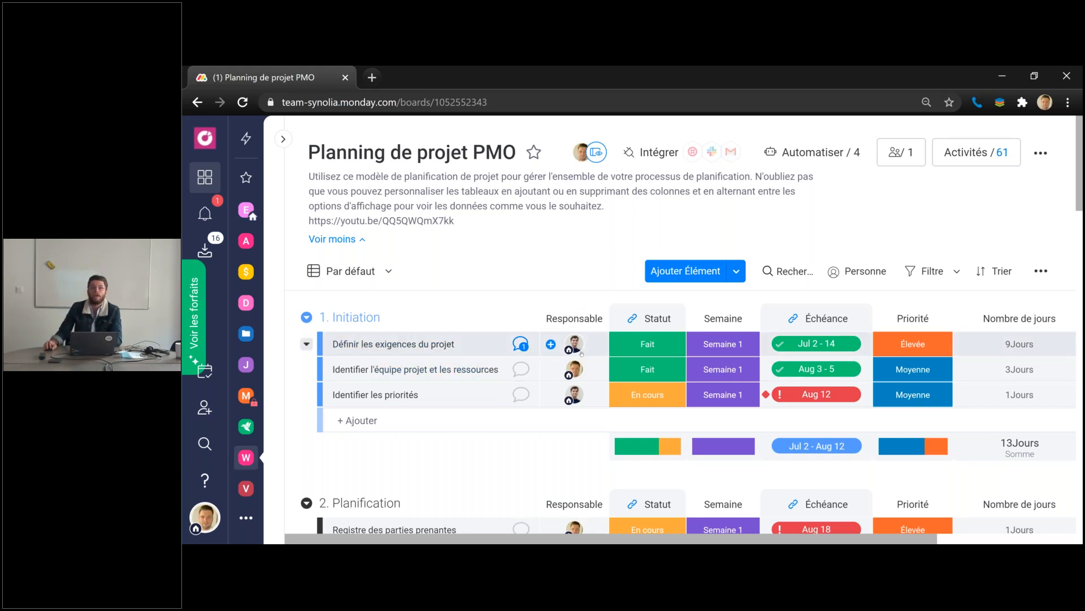
- Add a new blue label named "A valider" to the Statut column's labels
mouse_move(579, 349)
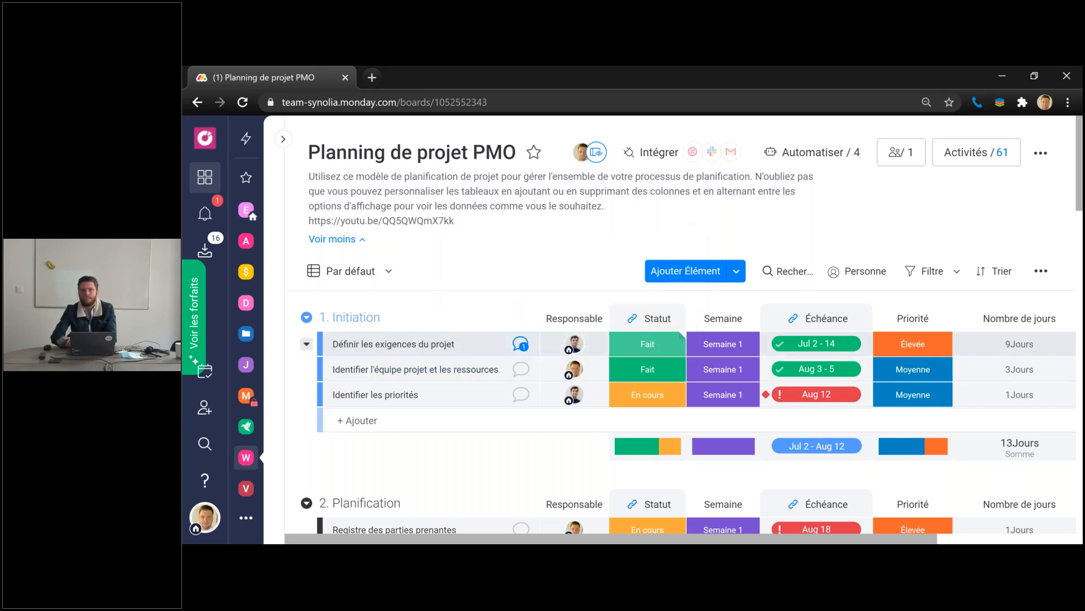
click(656, 342)
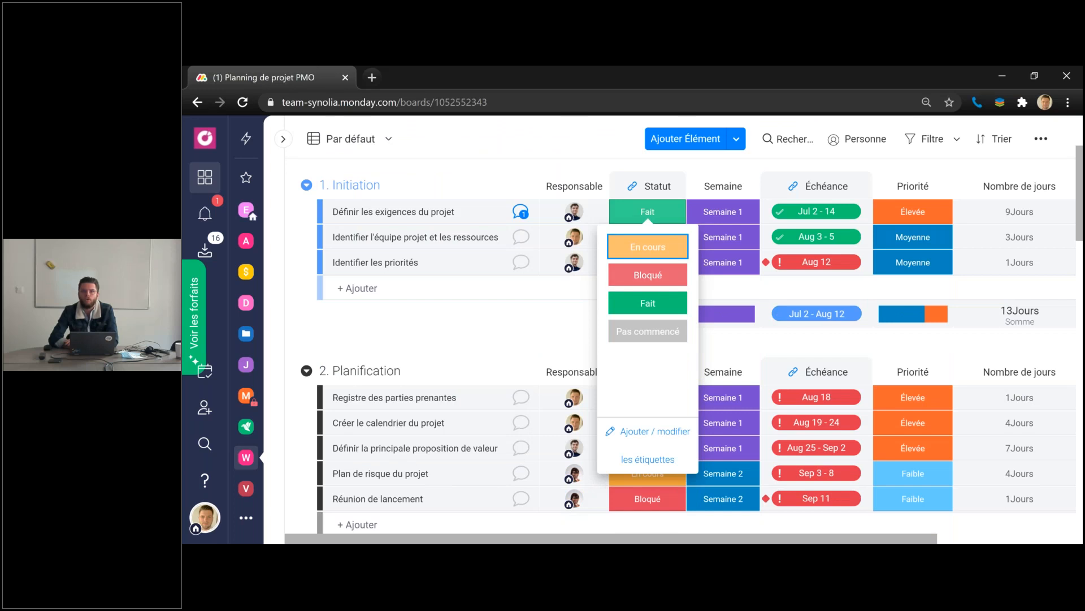
click(635, 443)
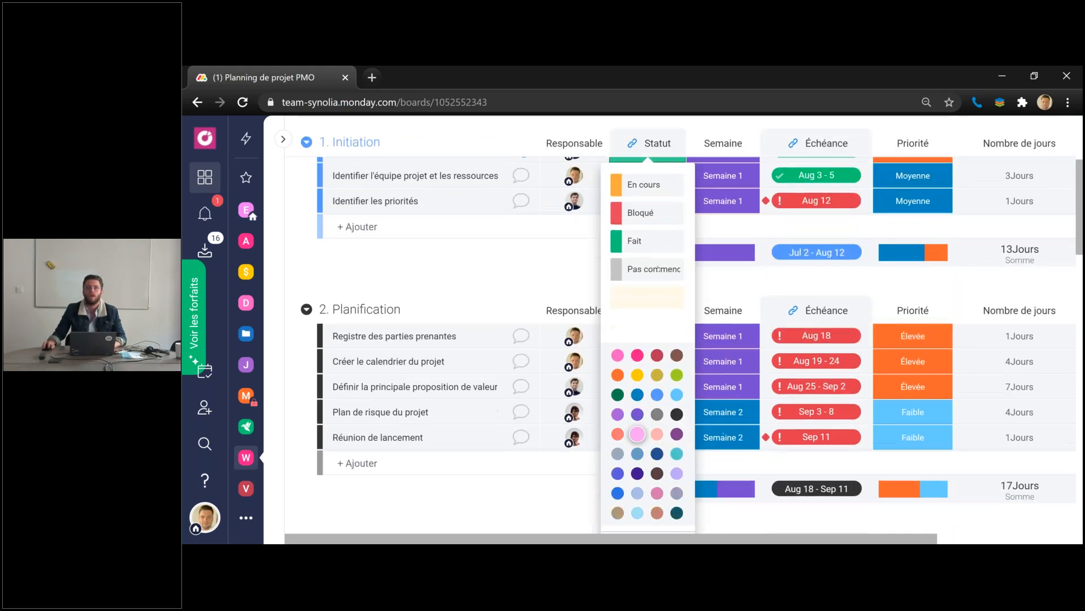
key(Escape)
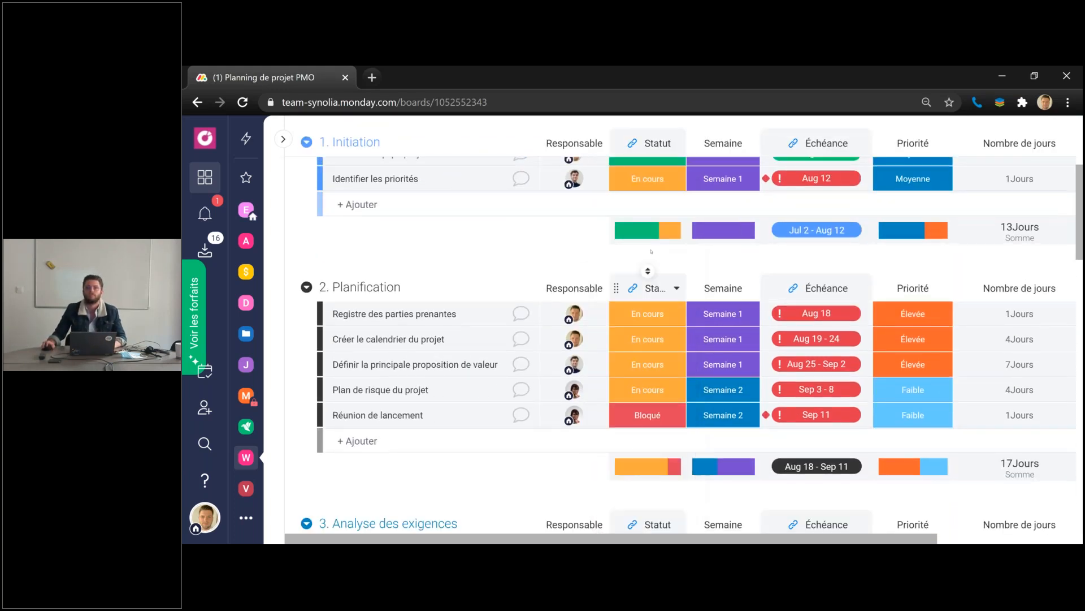
scroll(657, 250, up, 4)
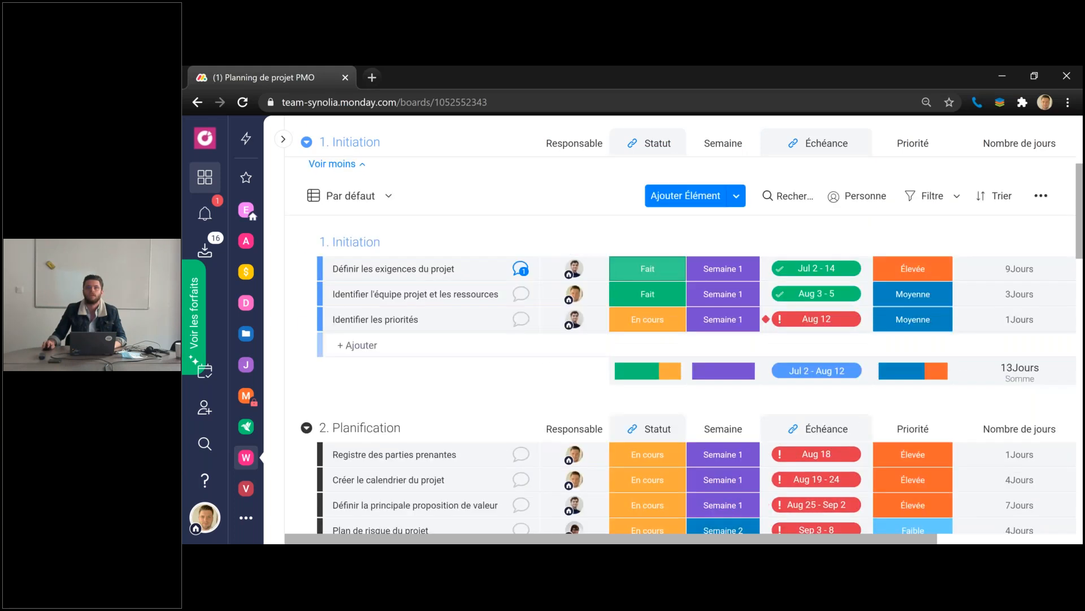
click(680, 343)
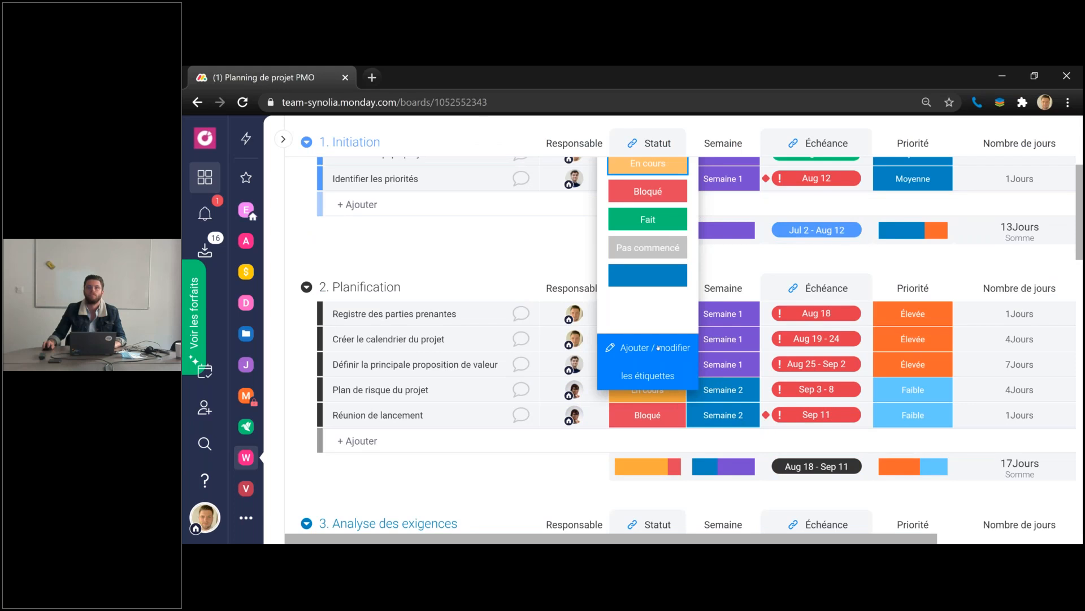
click(658, 348)
click(650, 275)
text(A valider)
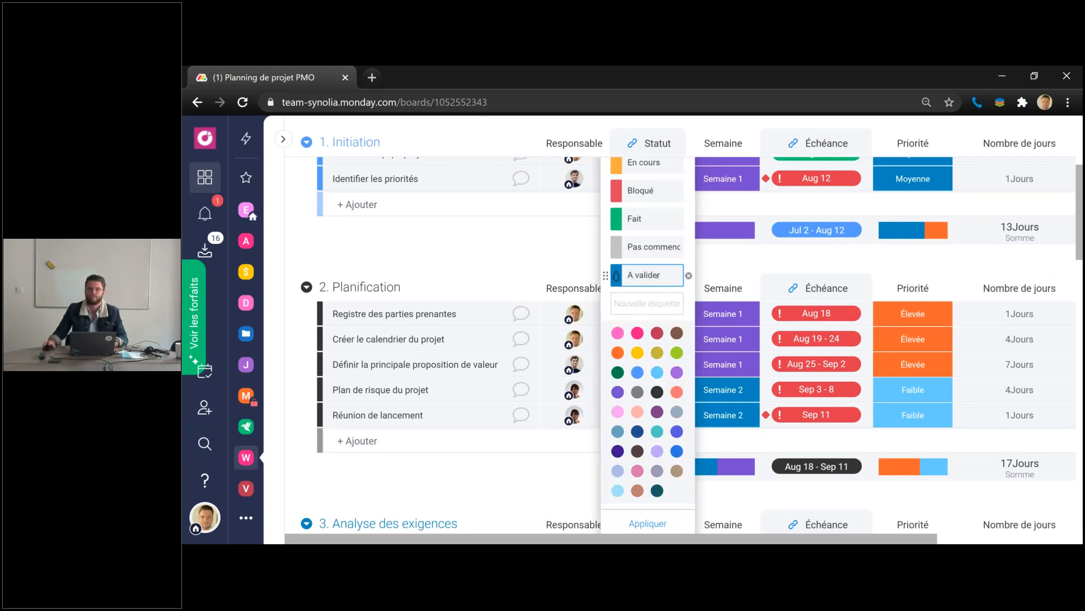
key(Return)
- Set the status of the item "Définir les exigences du projet" to "A valider"
scroll(657, 241, up, 3)
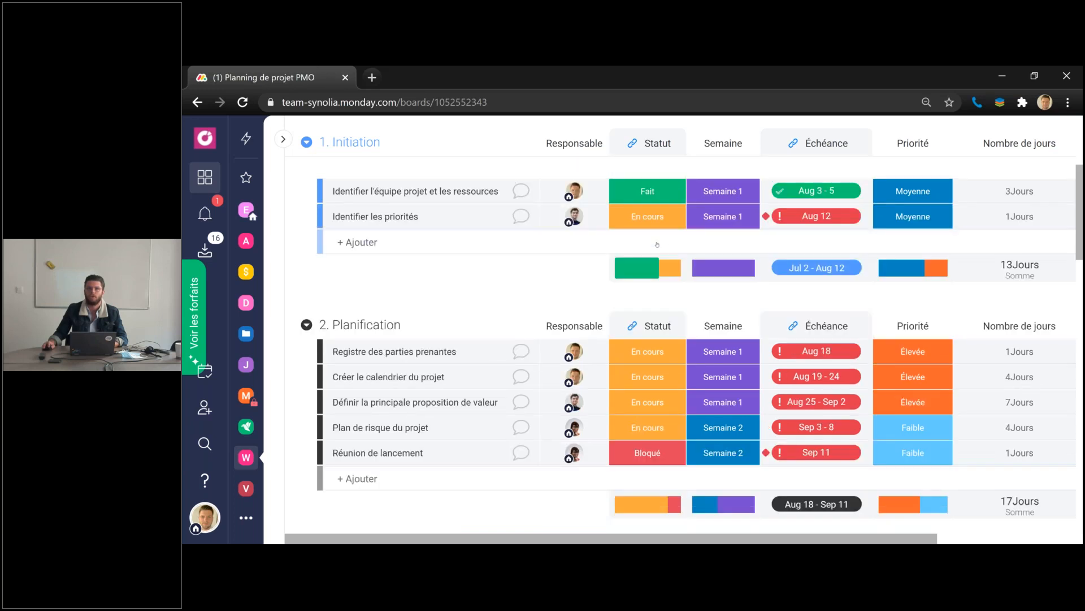
click(648, 276)
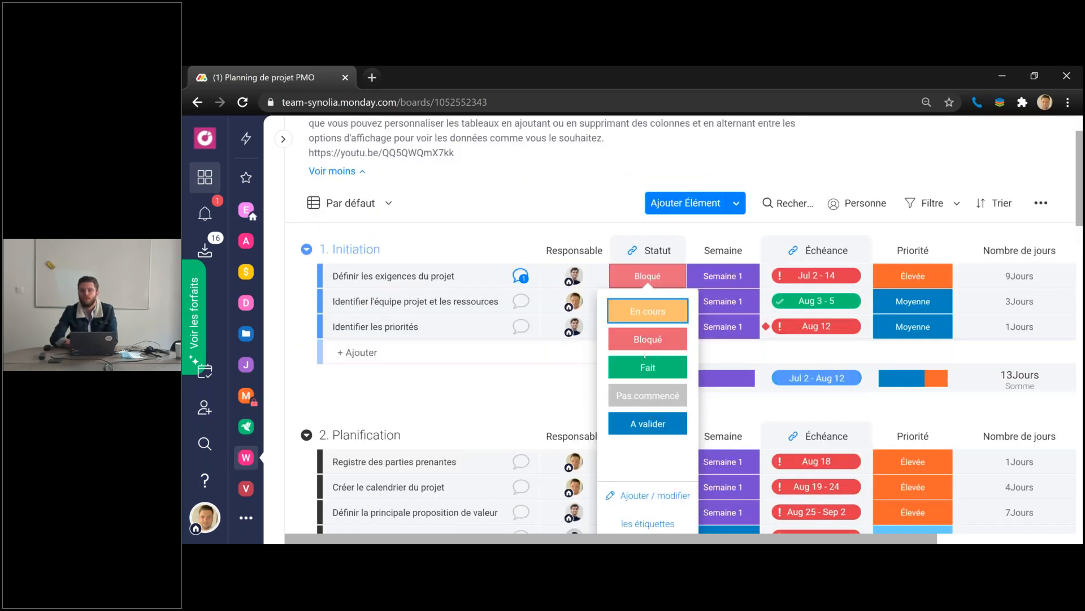
scroll(645, 355, down, 1)
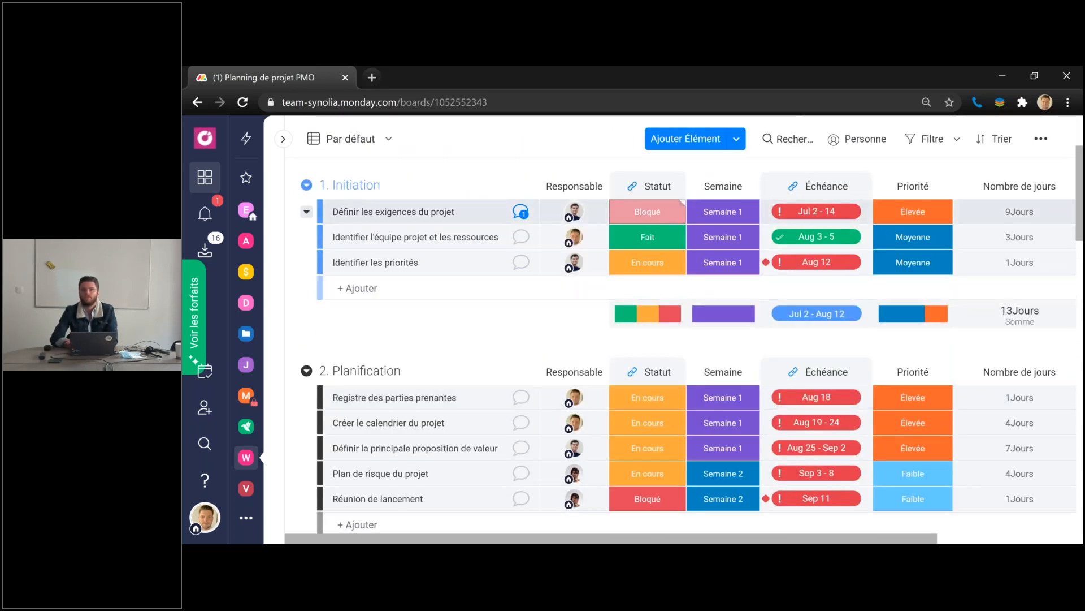
click(647, 212)
click(645, 356)
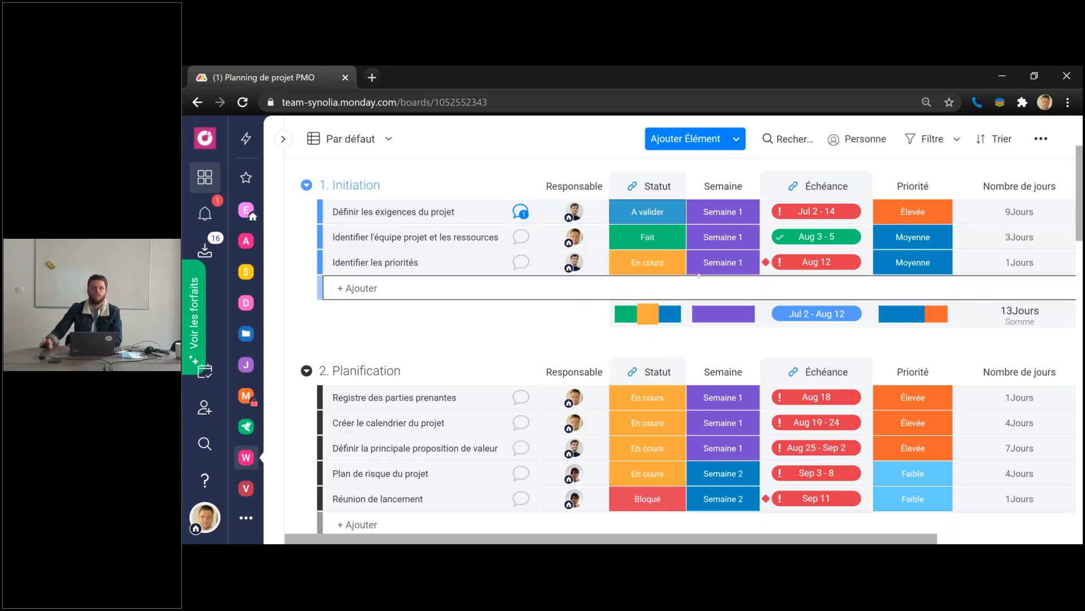
- Set the Échéance of "Définir les exigences du projet" to run from July 1 to July 16, 2020
scroll(629, 257, up, 1)
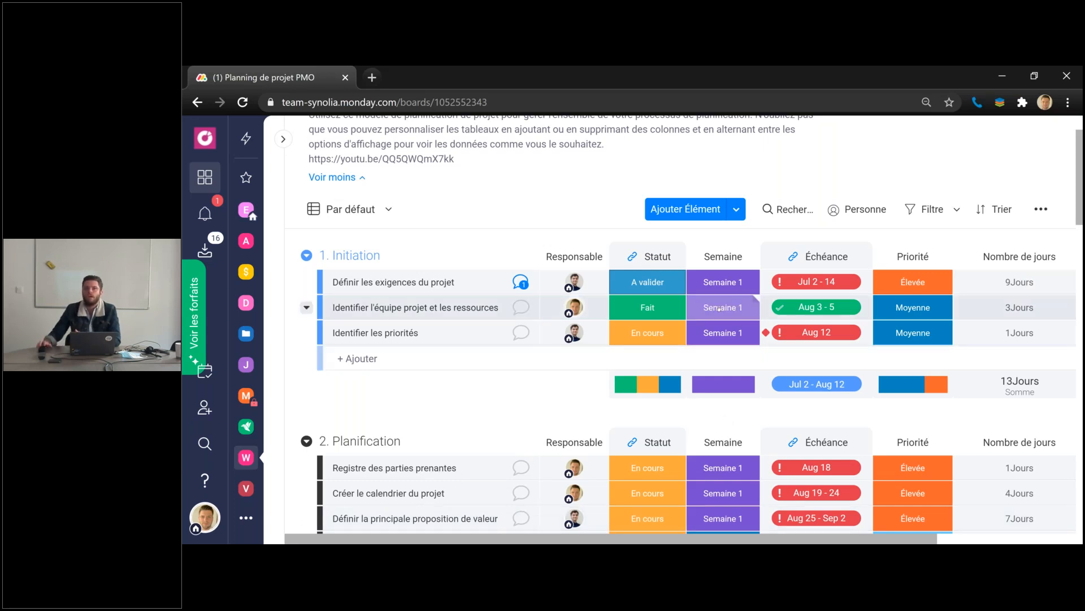
scroll(717, 498, down, 1)
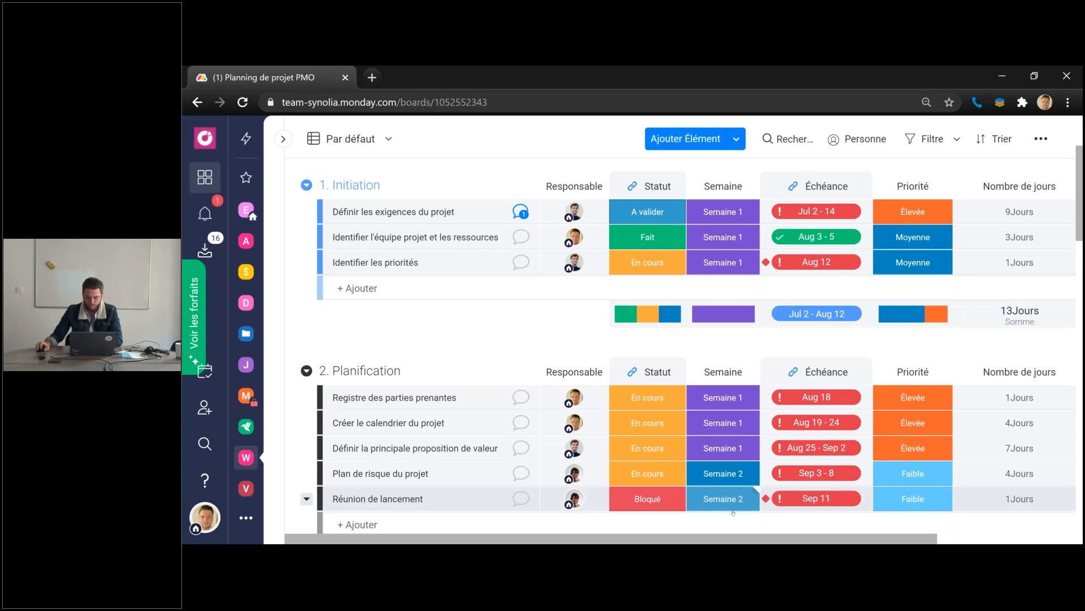
scroll(733, 512, up, 1)
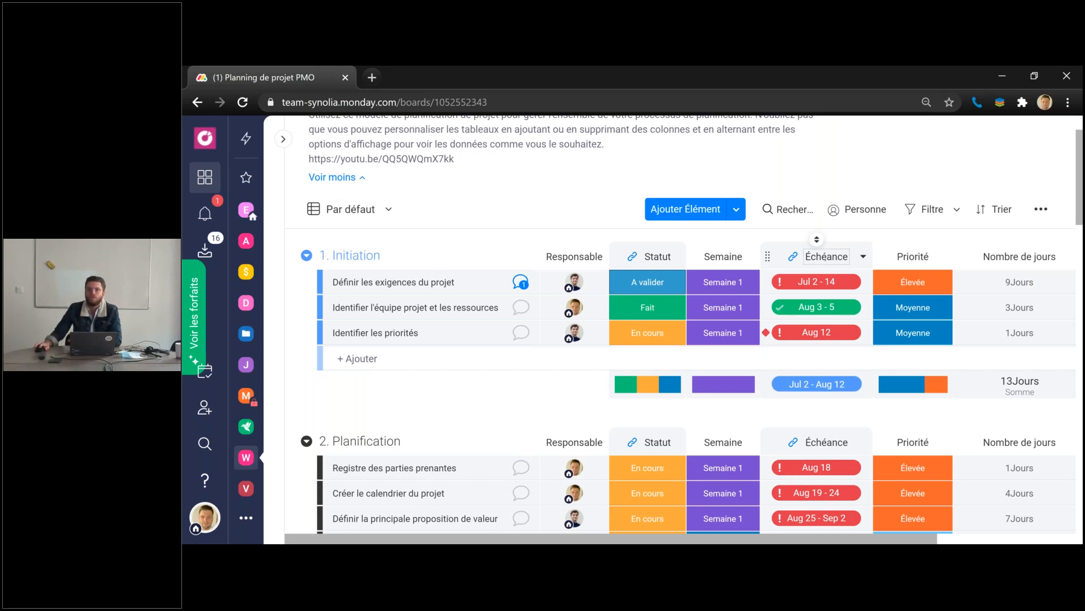
click(811, 283)
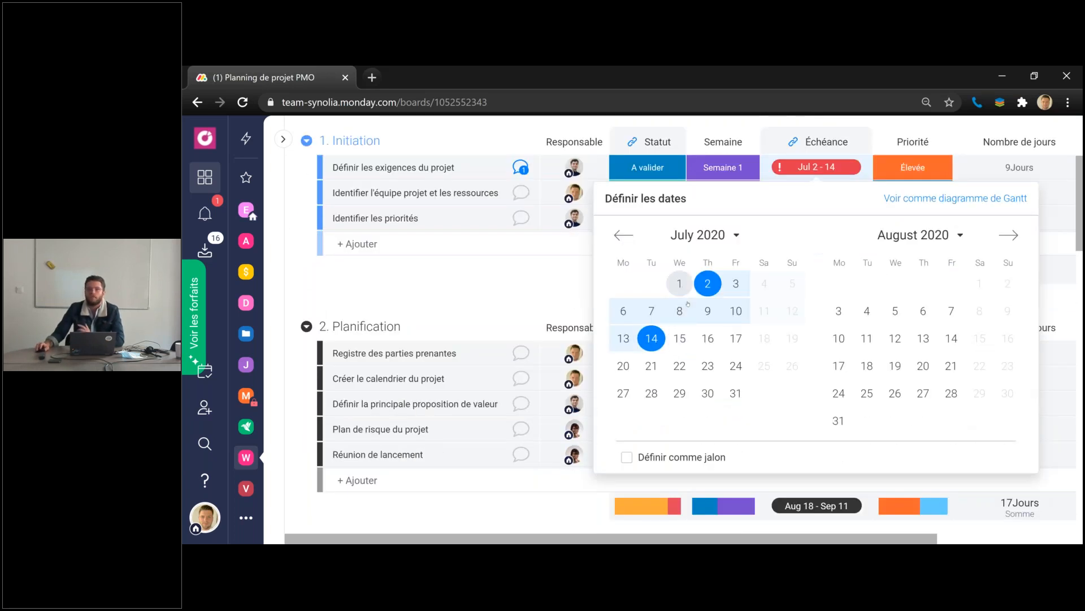
click(680, 283)
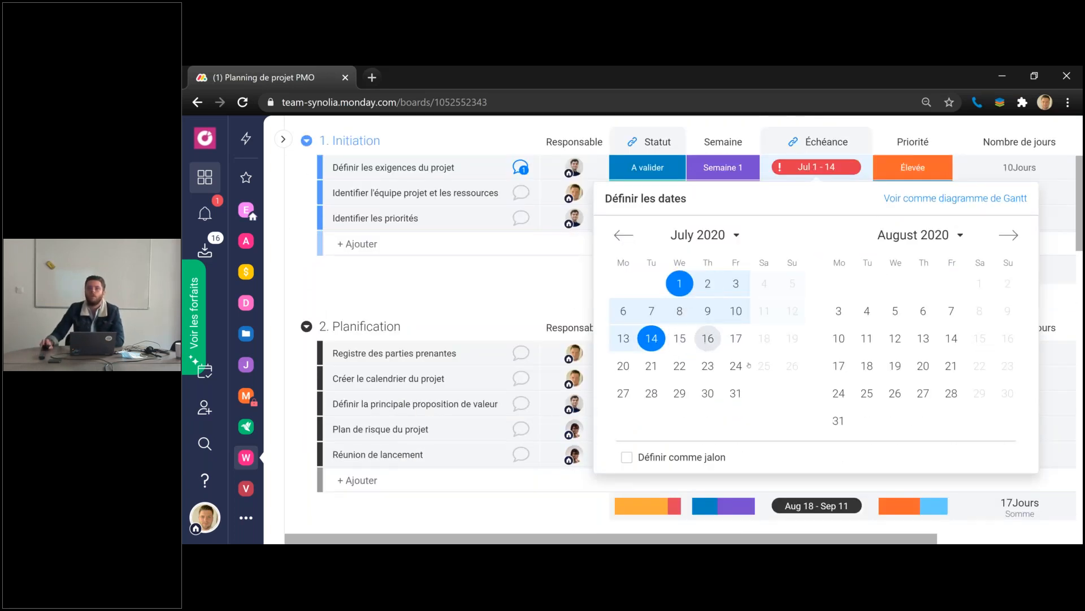
click(708, 338)
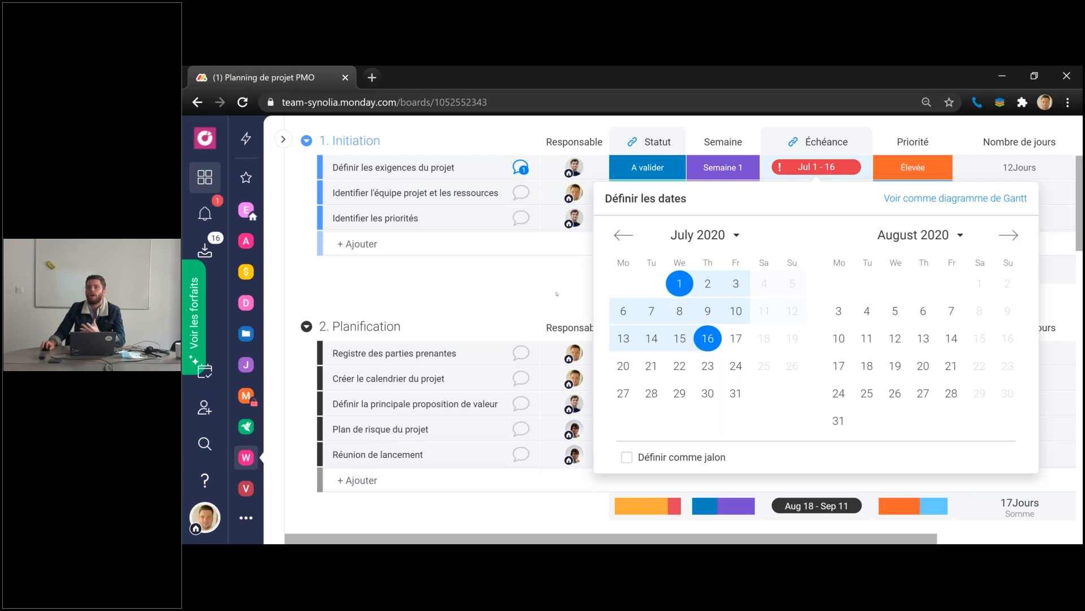
click(557, 293)
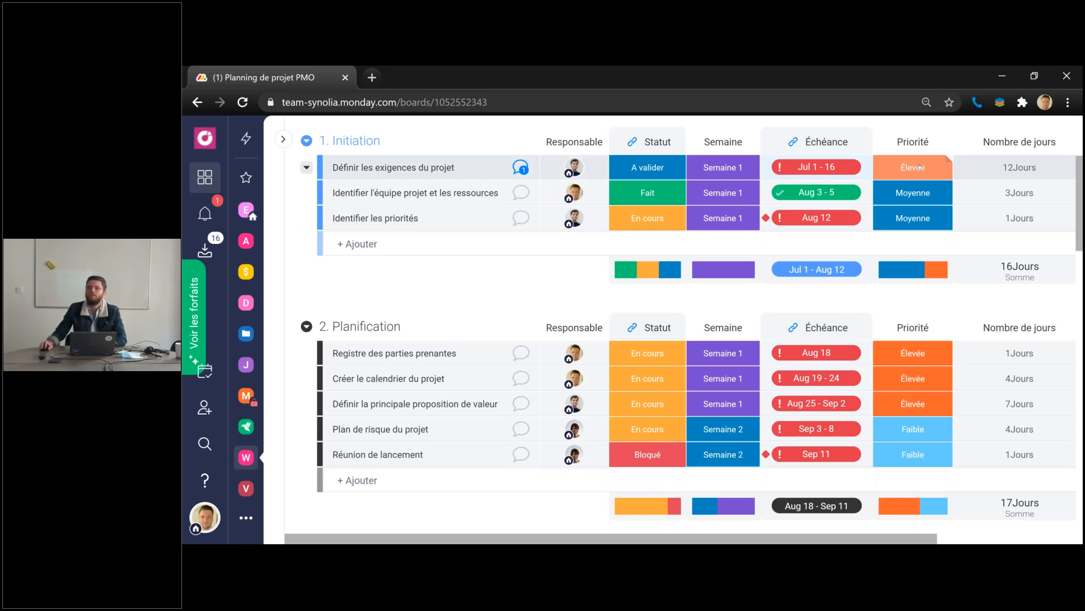
- Examine the available priority labels for "Définir les exigences du projet" without changing its priority
scroll(920, 167, up, 1)
click(882, 238)
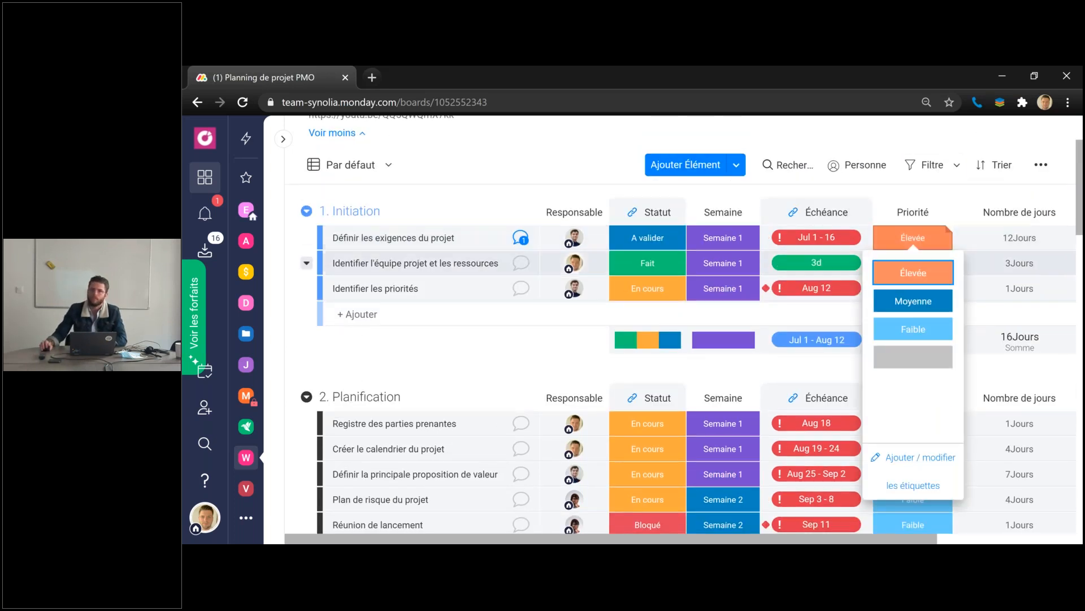
click(922, 236)
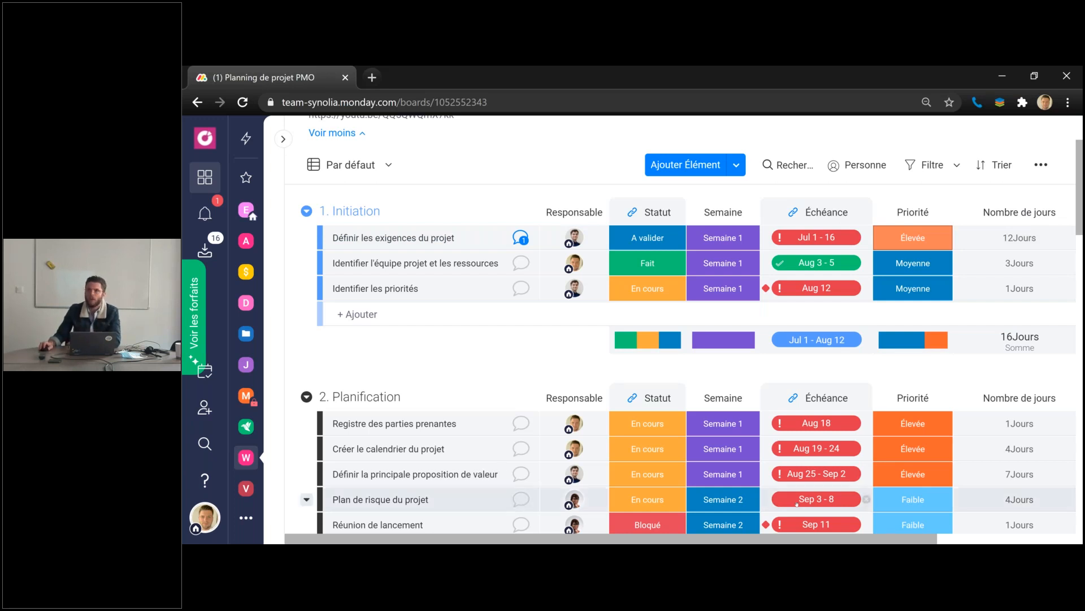
- Start a conditional colouring rule for the board and set its colour to red
click(1044, 166)
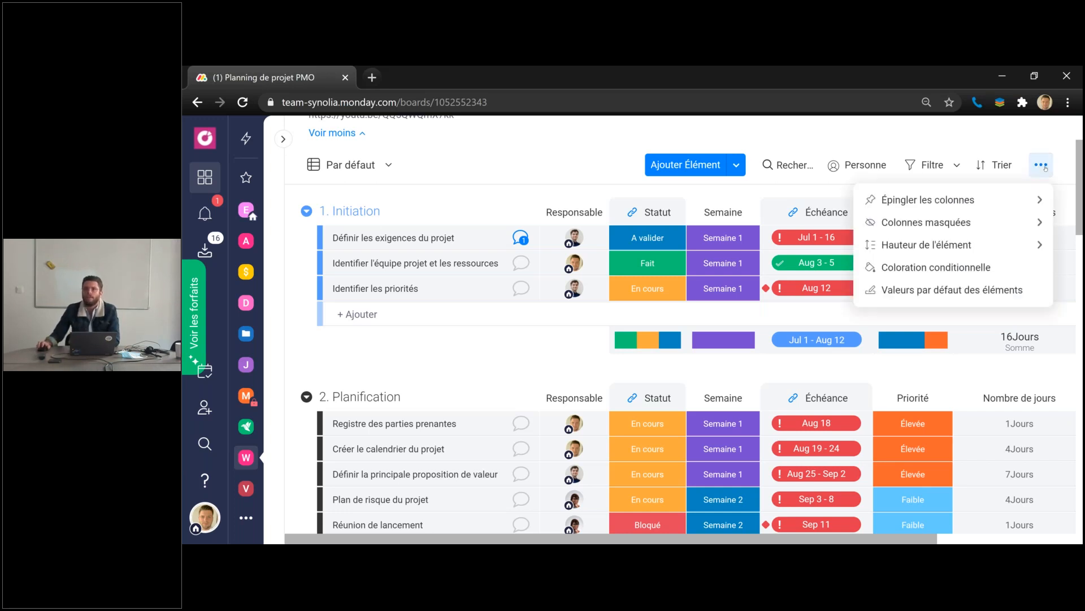
click(1015, 272)
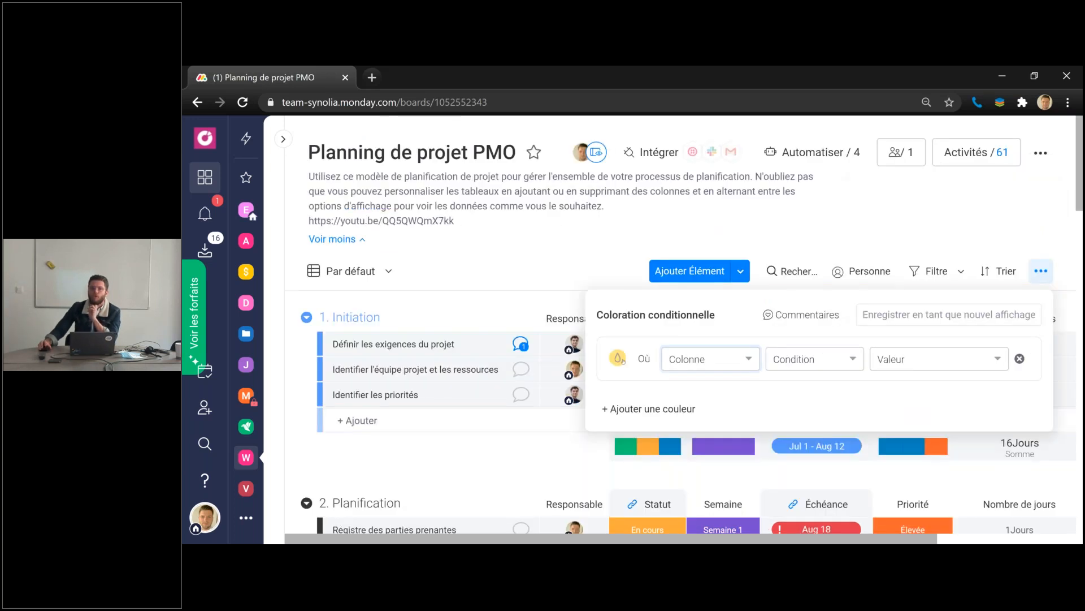
click(619, 358)
click(618, 476)
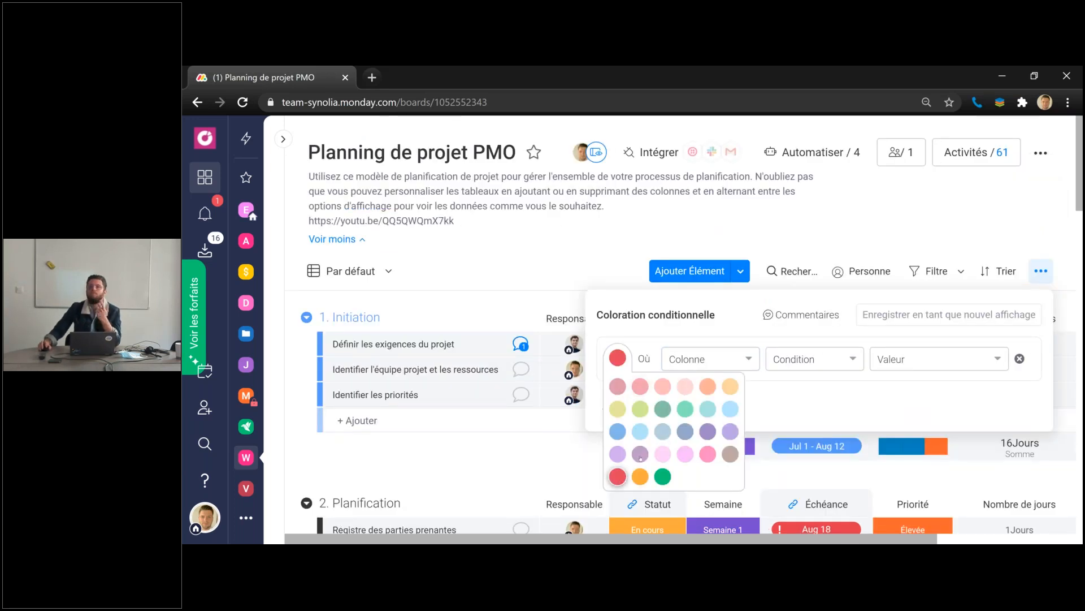
- Set the red rule's condition to the "Nombre de jours" column being >= 3
click(728, 361)
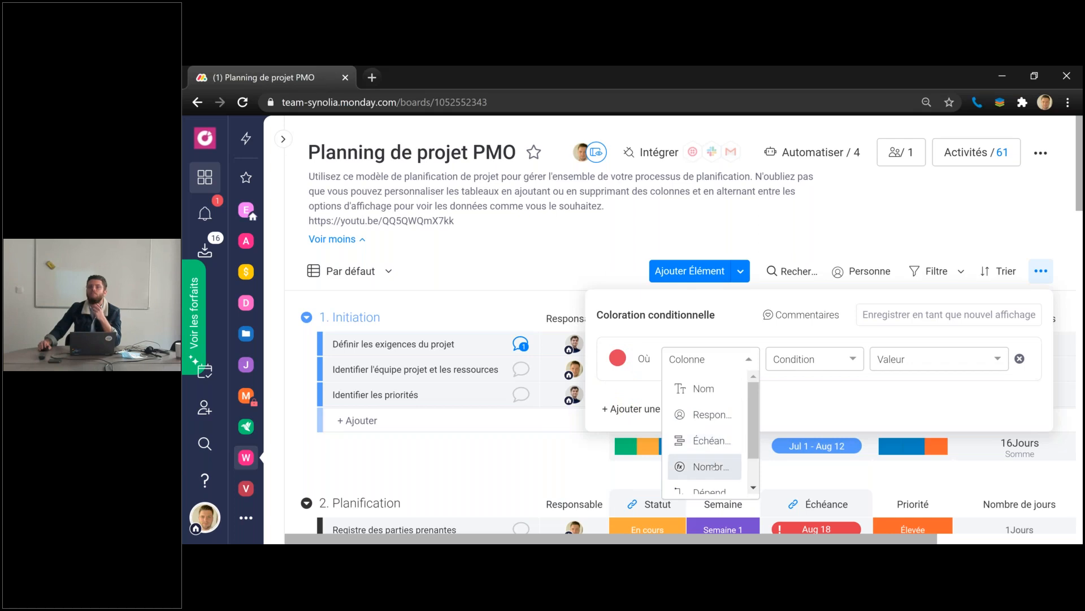
scroll(712, 467, down, 1)
click(709, 428)
click(815, 359)
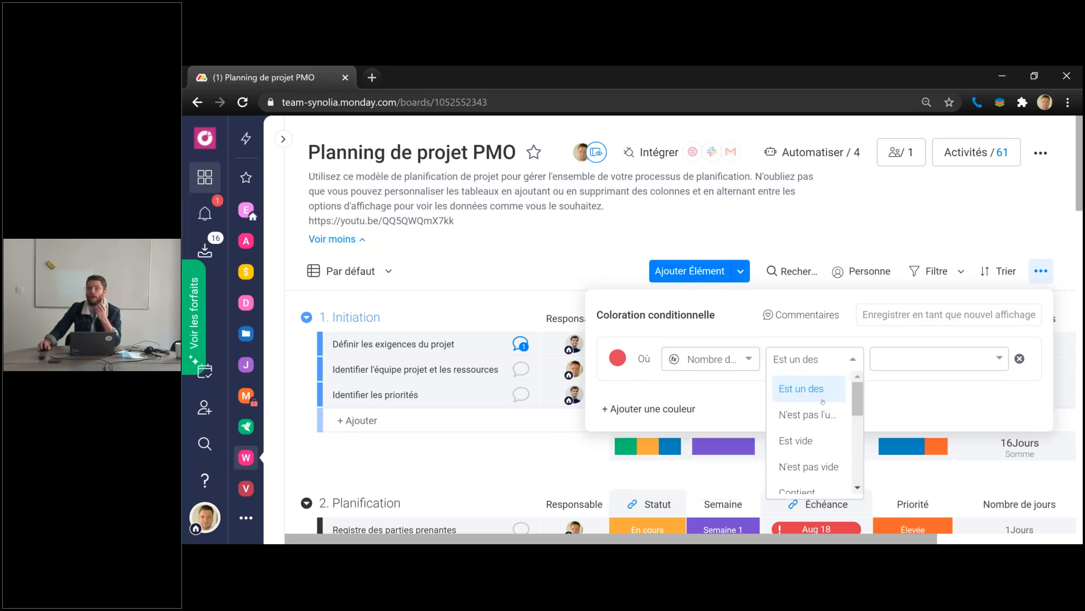
scroll(807, 457, down, 4)
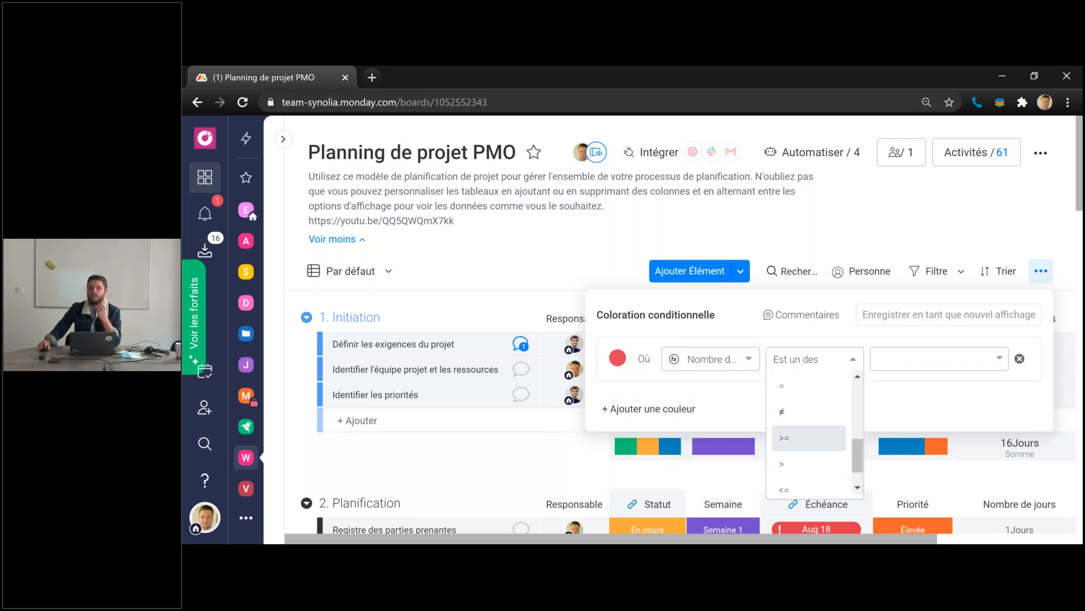
click(808, 440)
click(924, 363)
text(3)
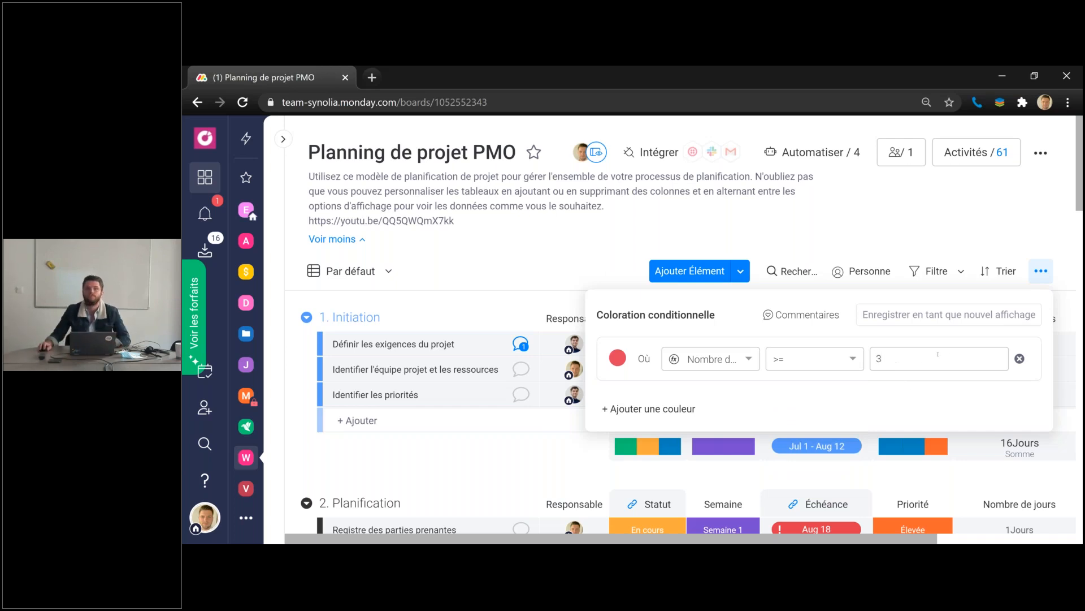
- Close the conditional colouring settings, search the board for "définir" to review the matching items, and clear the search
click(536, 454)
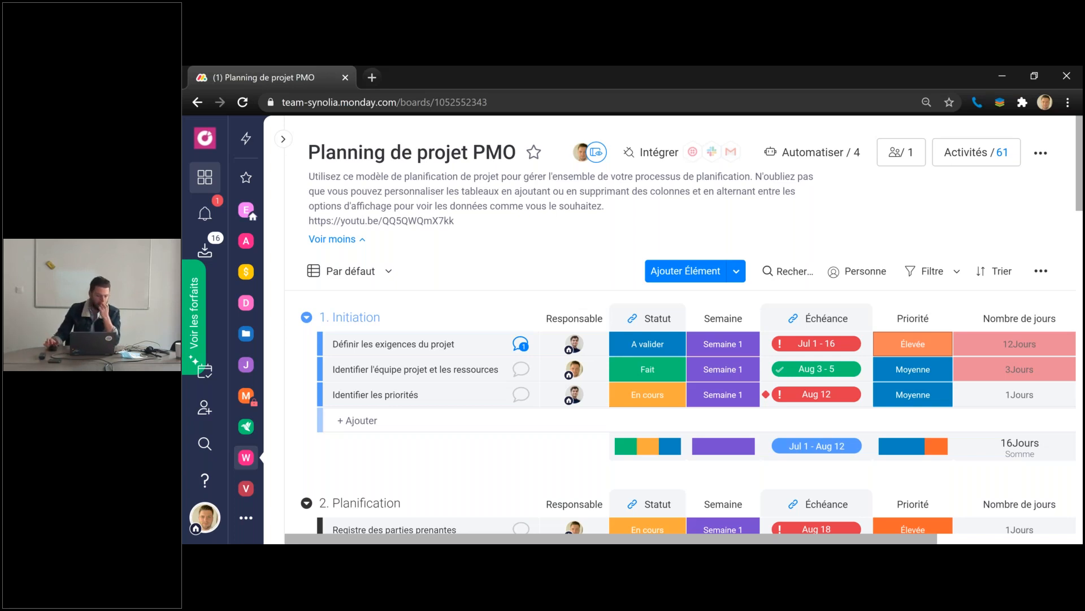
click(787, 271)
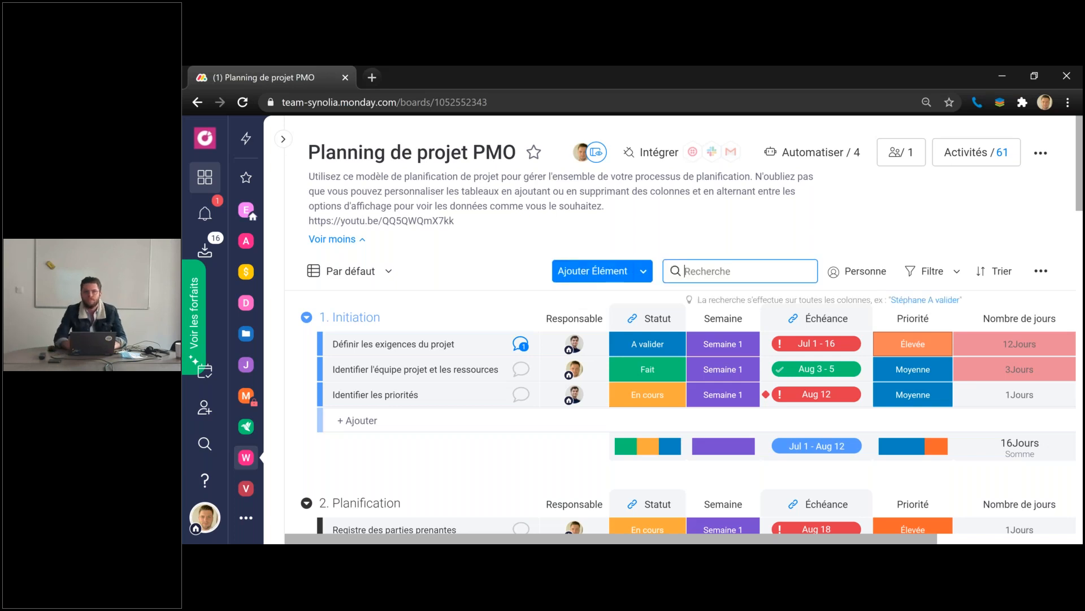
text(dé)
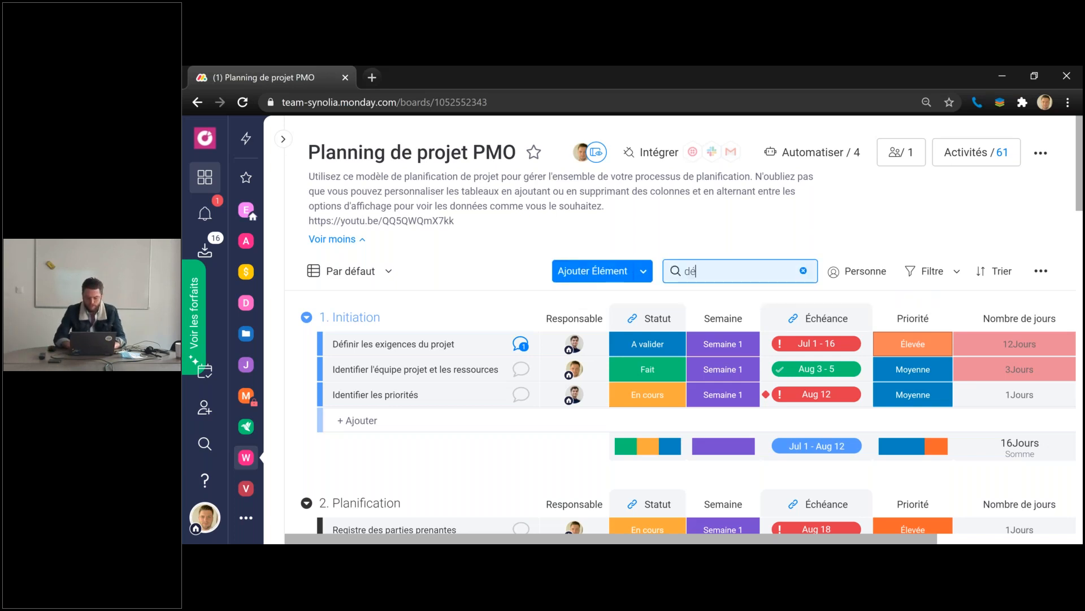
text(finir)
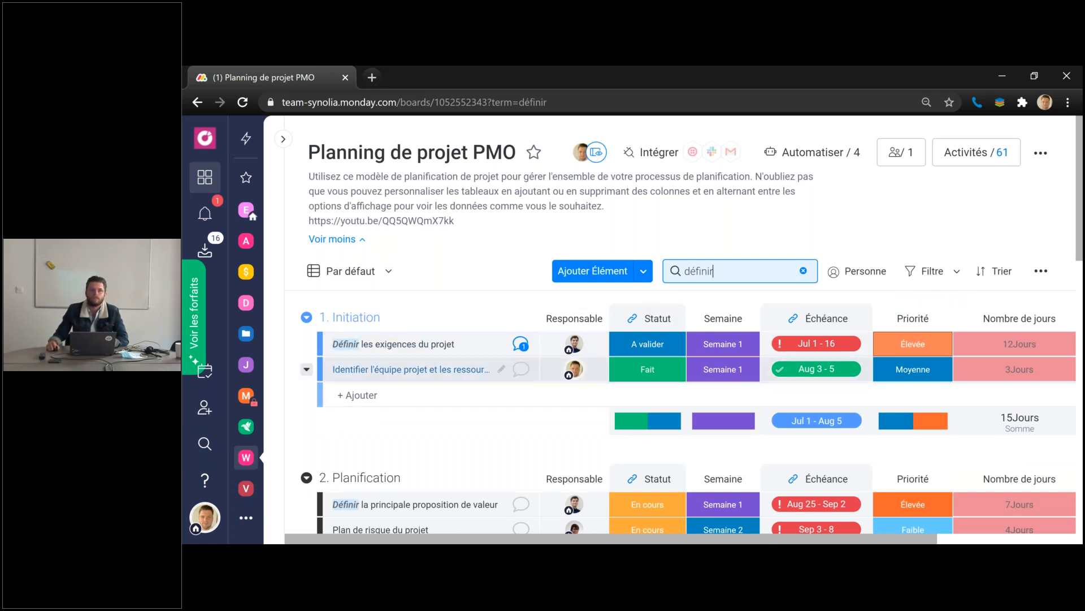
scroll(679, 339, down, 3)
scroll(357, 375, down, 3)
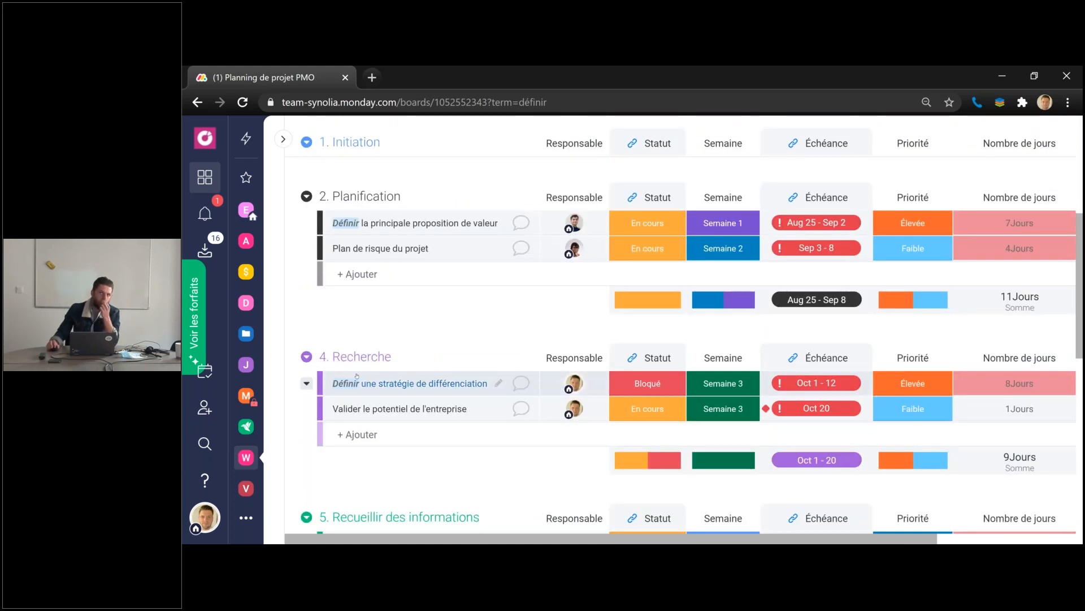
scroll(357, 375, up, 6)
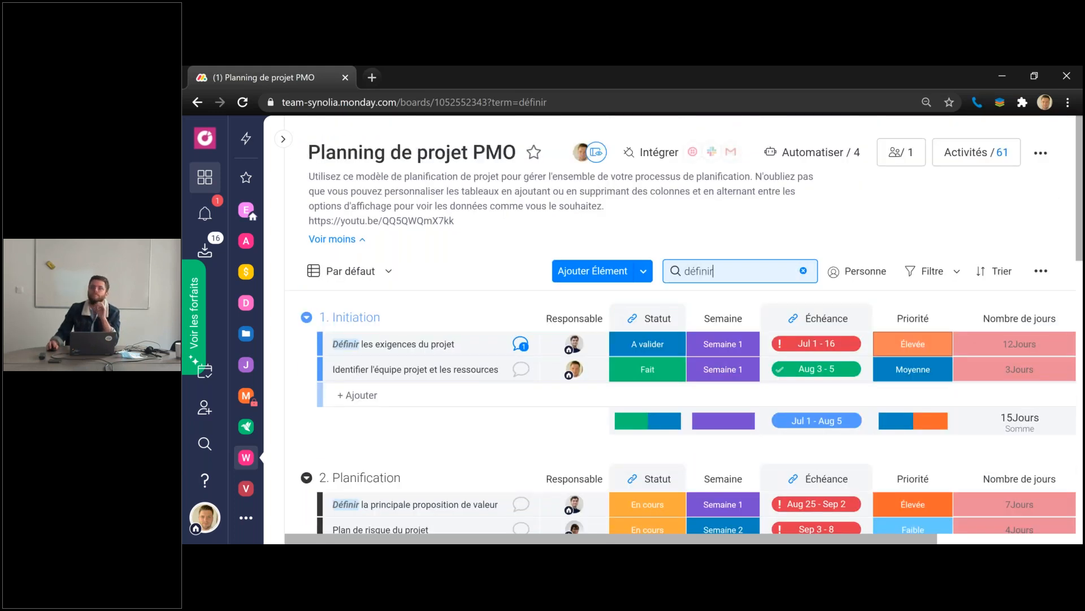
click(803, 271)
- Filter the board by the person responsible for "Définir les exigences du projet" and save it as a new view
click(841, 277)
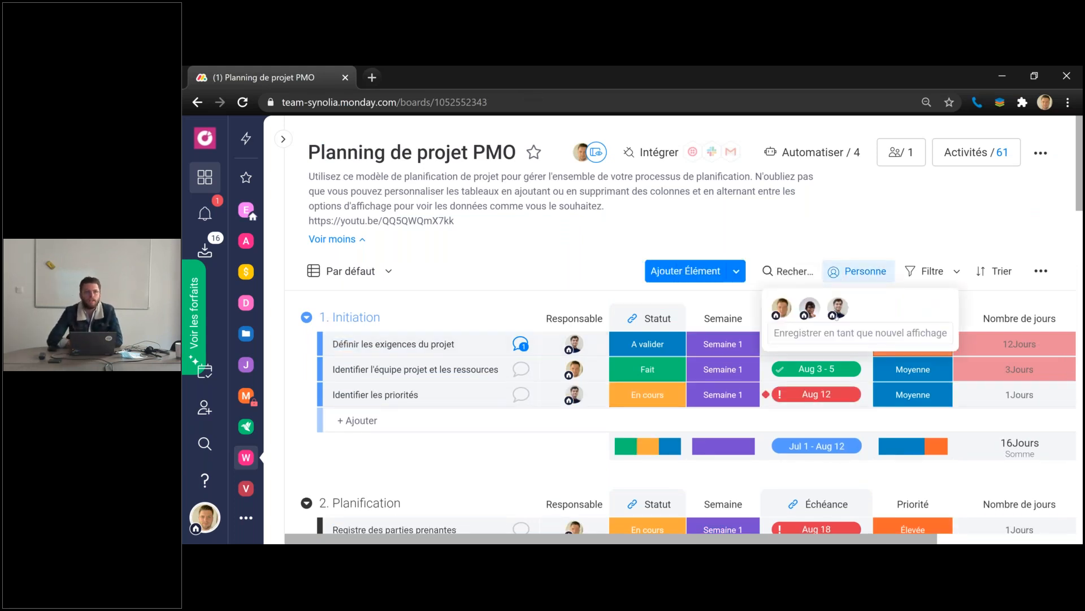
click(838, 308)
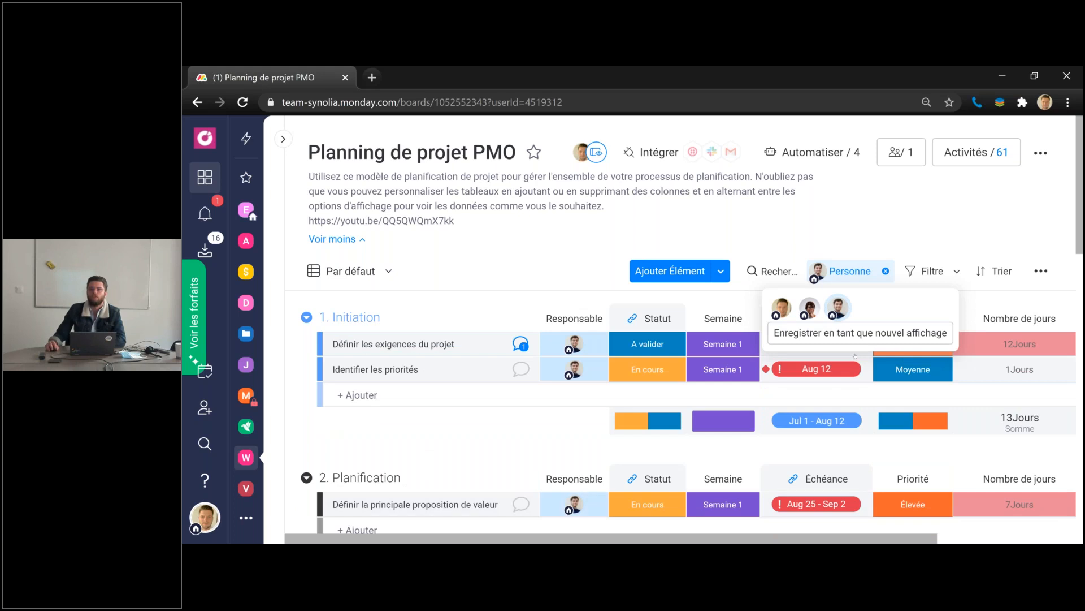
click(859, 340)
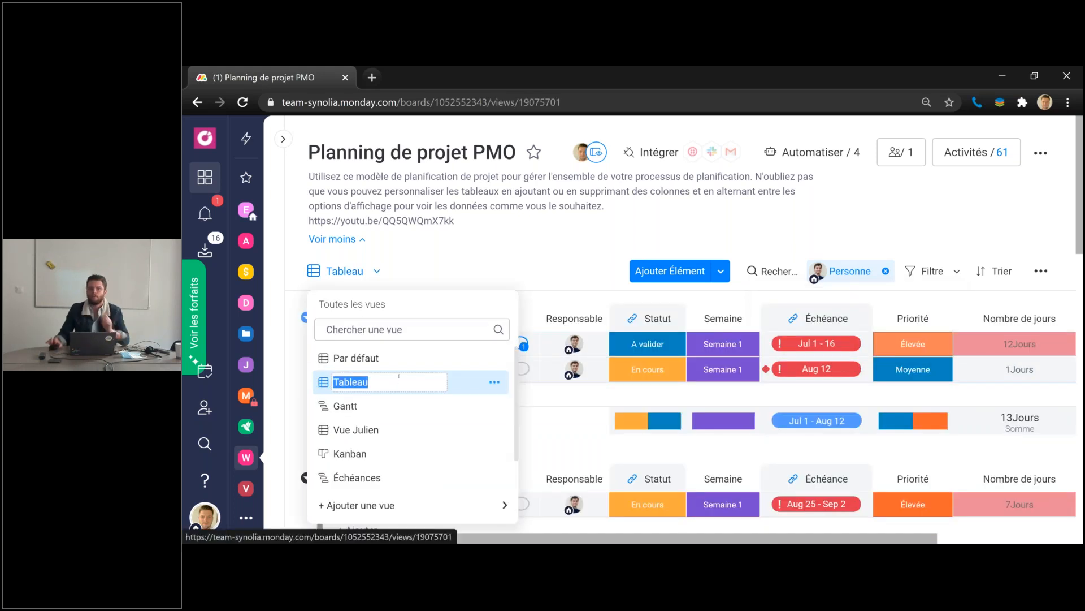
- Name the new view "Tableau" followed by the filtered person's first name, and return to the "Par défaut" view
click(399, 376)
text(Stép)
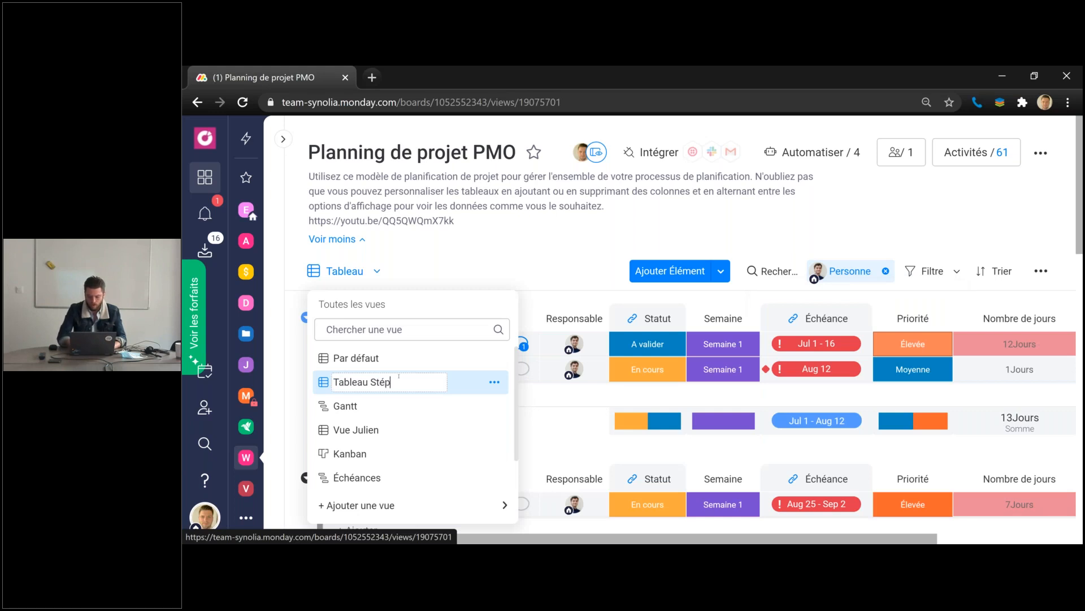
text(hane)
key(Return)
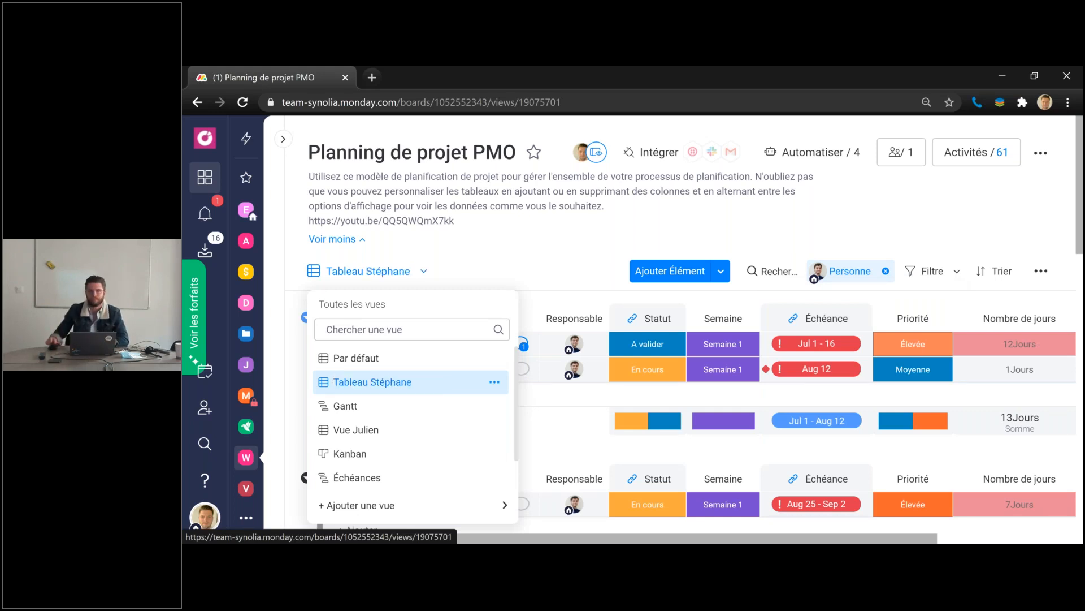
click(438, 386)
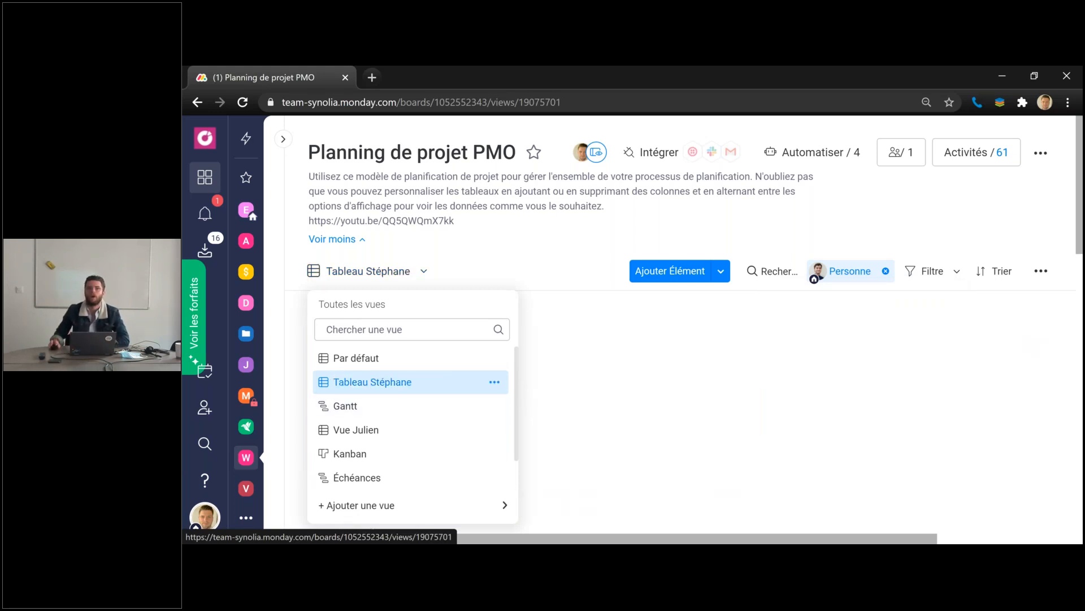
click(366, 272)
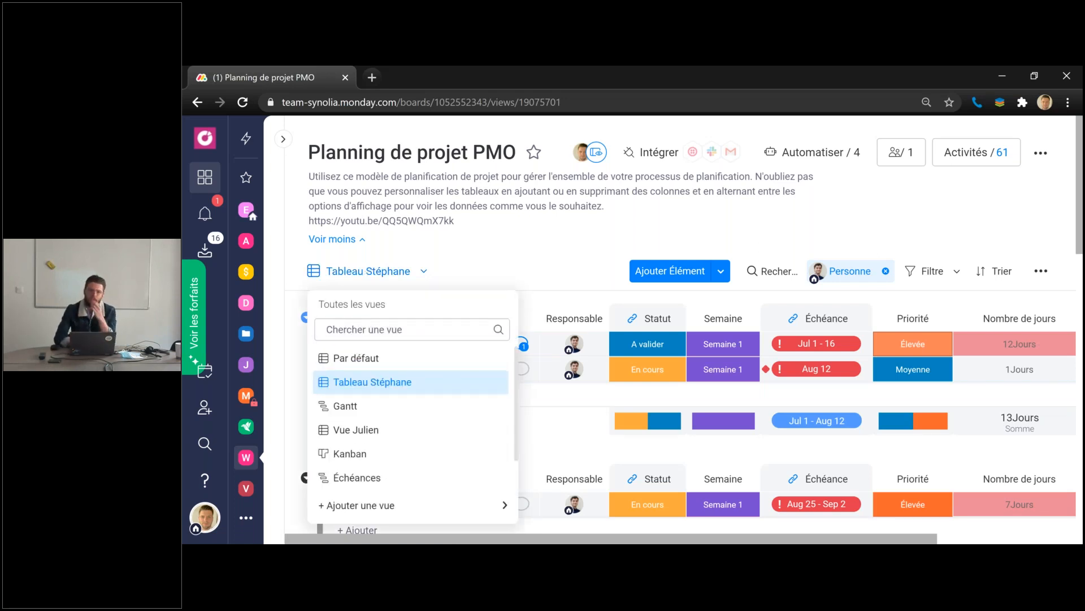
click(403, 370)
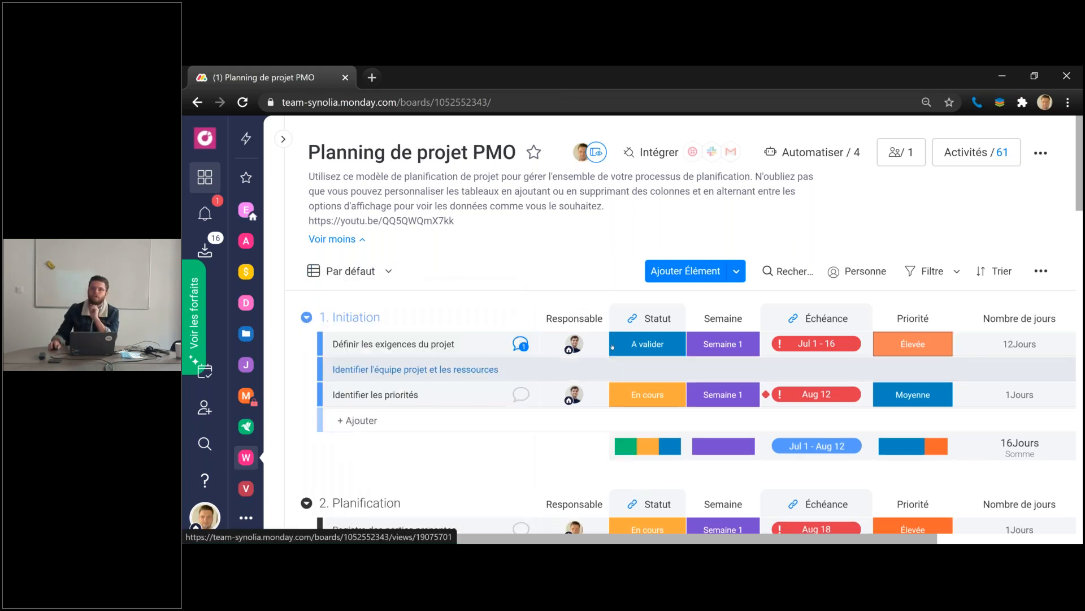
- Add an advanced filter where "Responsable" "Est un des" the person in charge of "Plan de risque du projet"
click(957, 272)
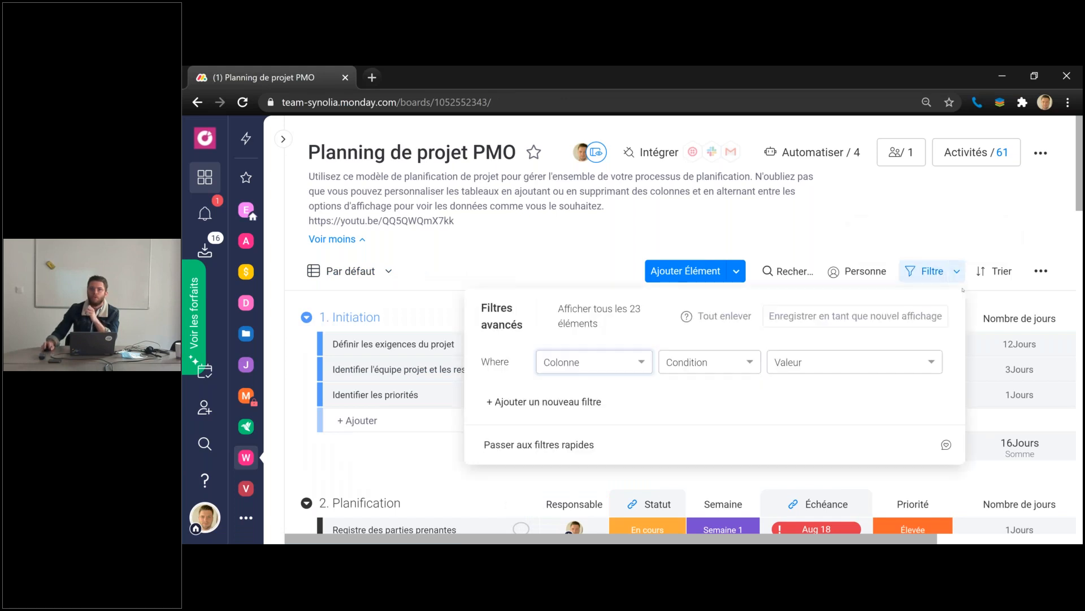
click(564, 360)
click(957, 272)
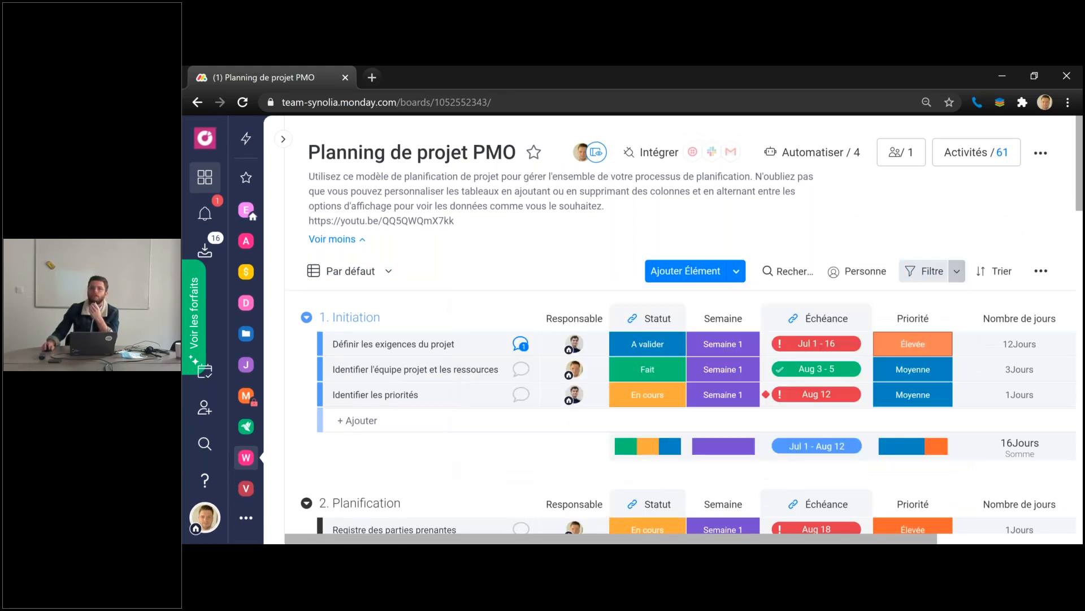
click(957, 271)
click(642, 361)
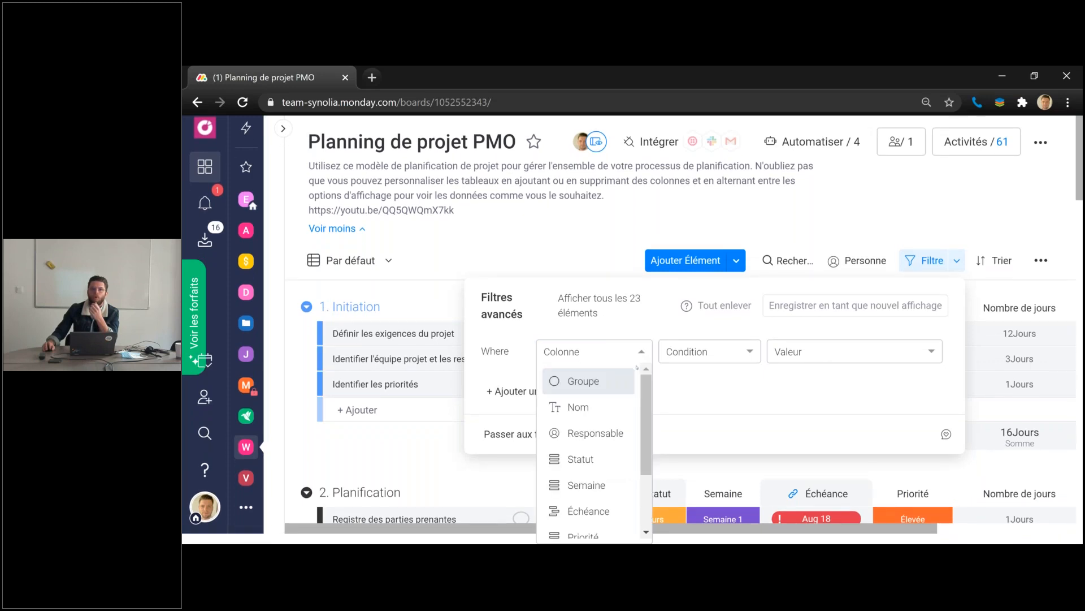
click(594, 434)
click(710, 360)
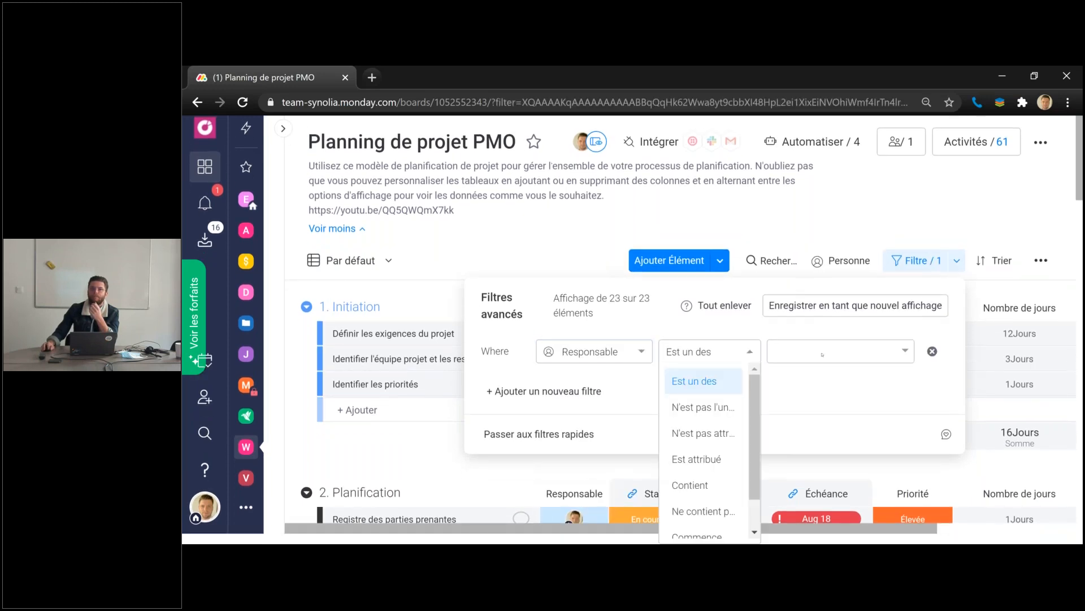
click(927, 266)
click(919, 270)
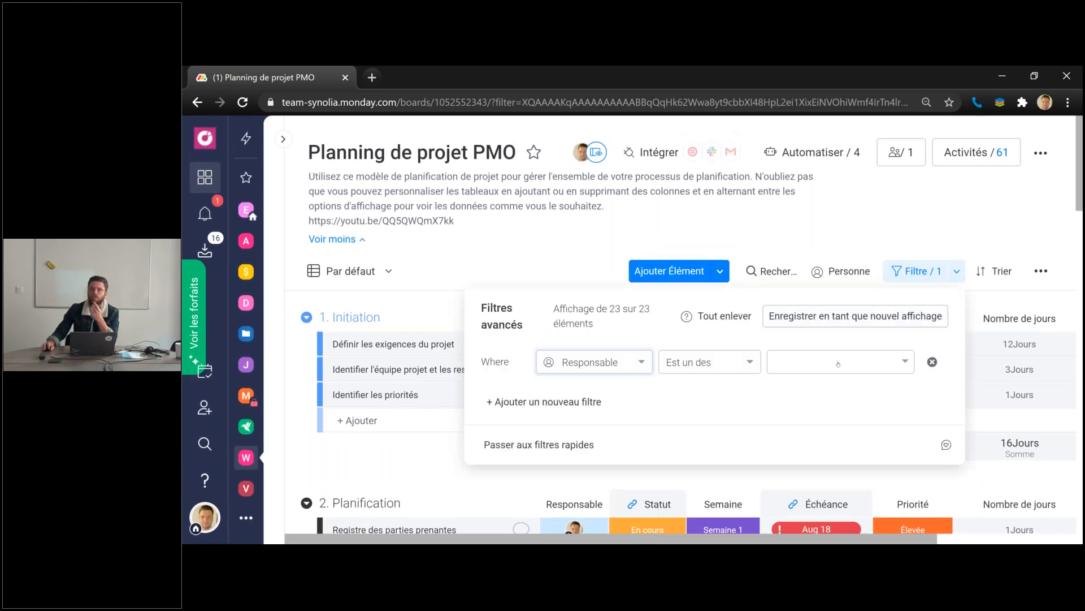
click(839, 364)
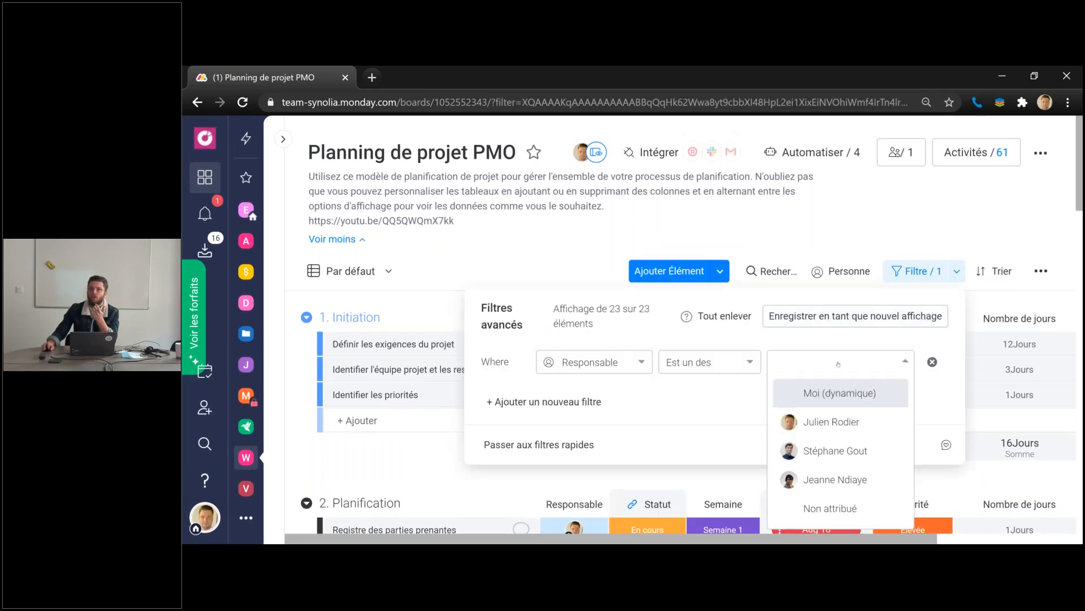
click(823, 478)
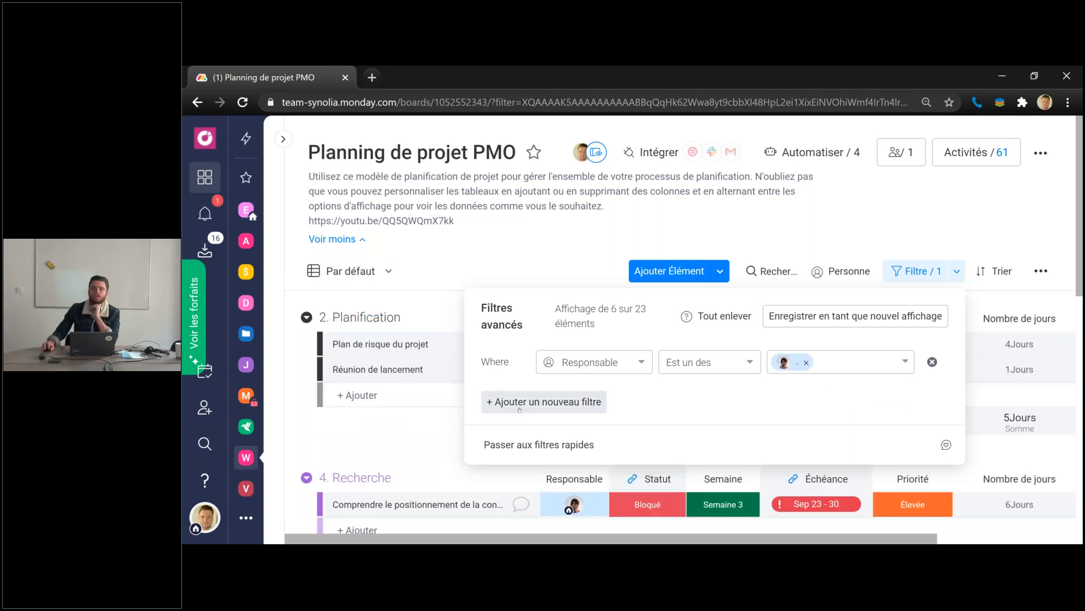
- Add a second advanced filter condition joined with "et" and try to choose its column
click(572, 402)
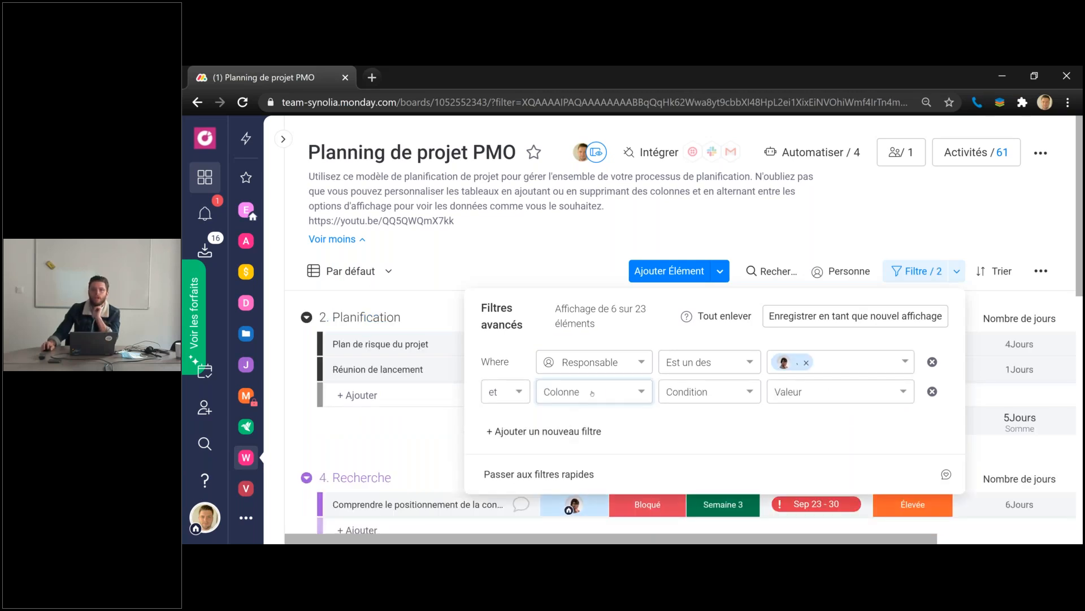
click(592, 393)
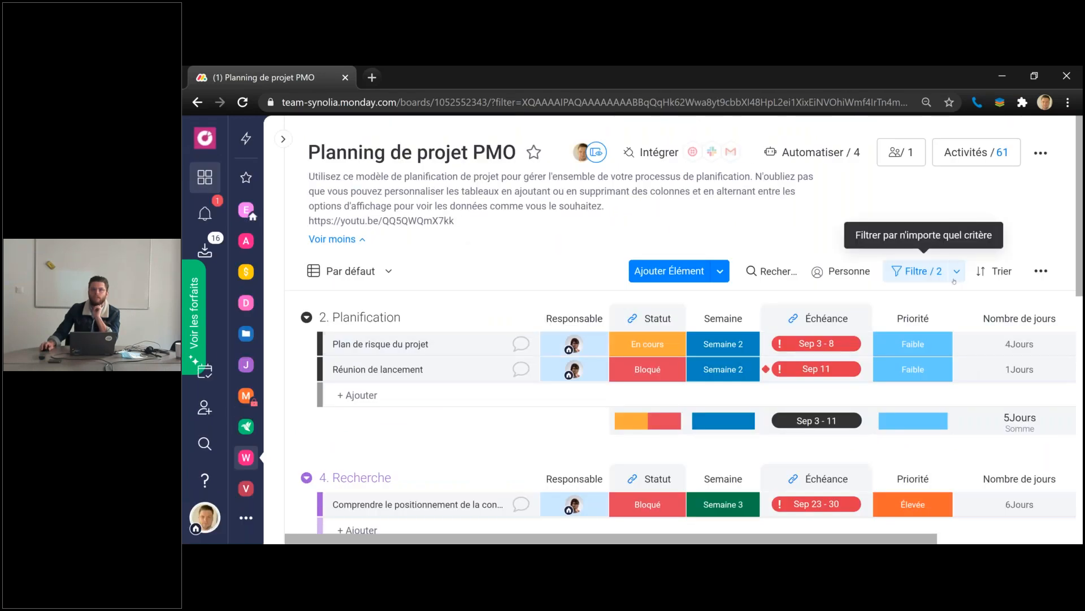
click(954, 279)
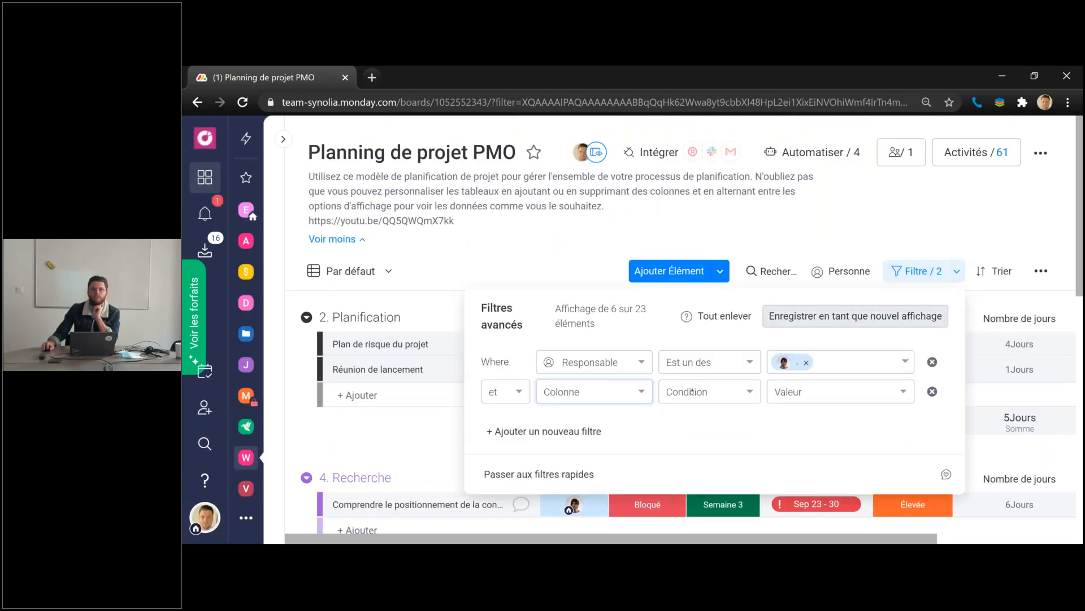
click(625, 394)
click(648, 396)
click(952, 277)
click(642, 393)
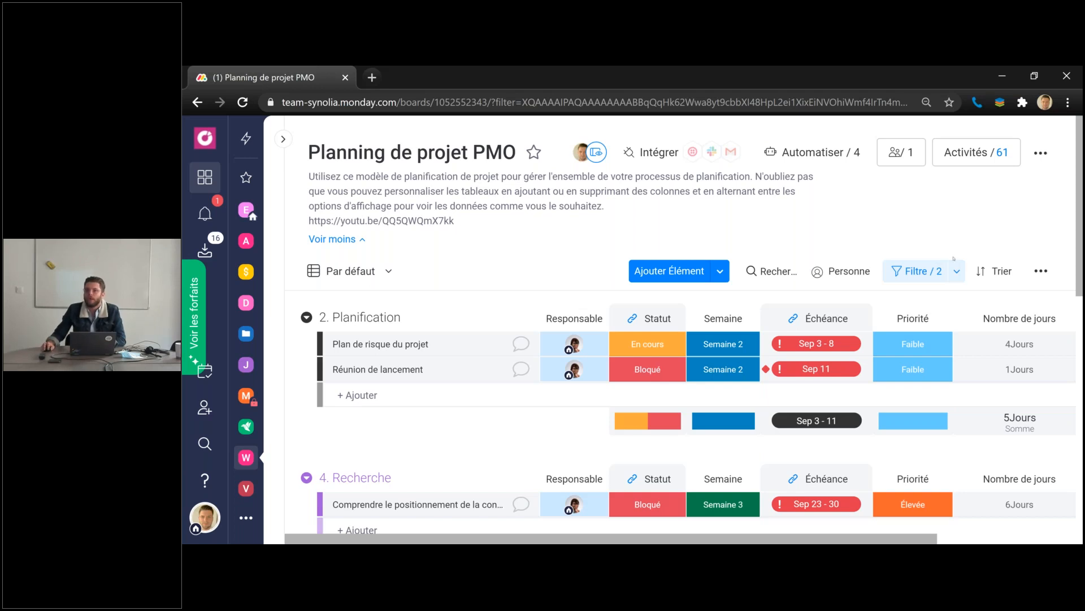
click(957, 271)
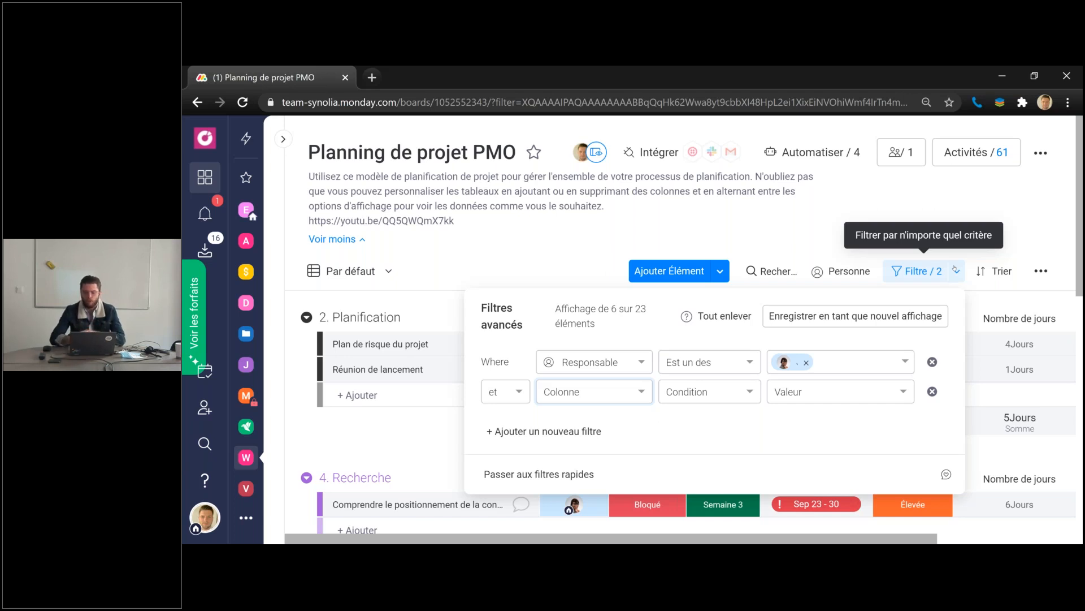
click(618, 243)
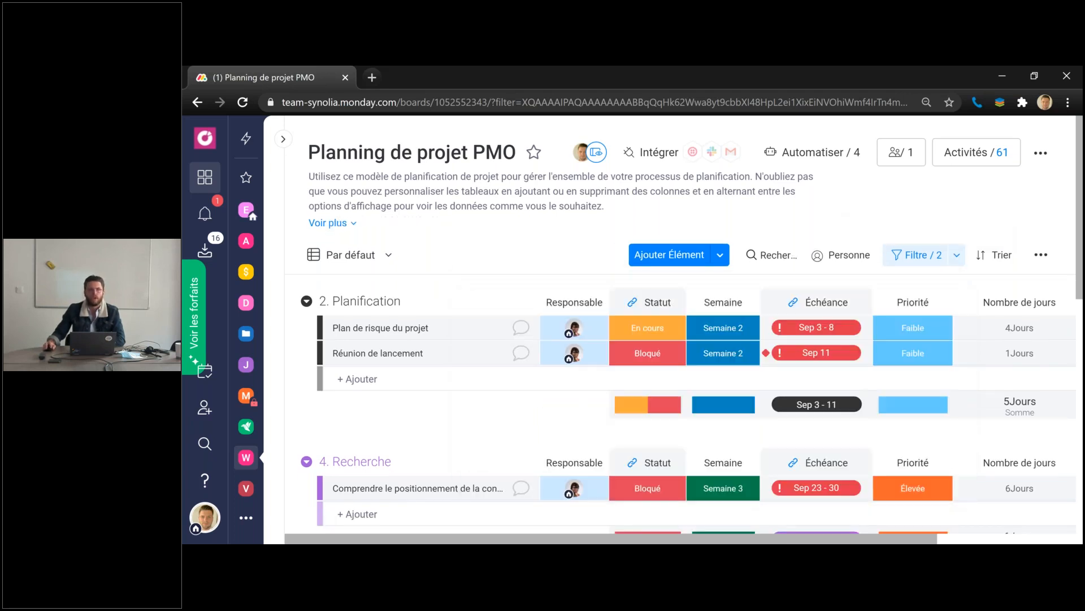
- Switch the board to the Gantt view and automatically adjust the timeline to review the linked tasks up to "1. Initiation"
click(388, 255)
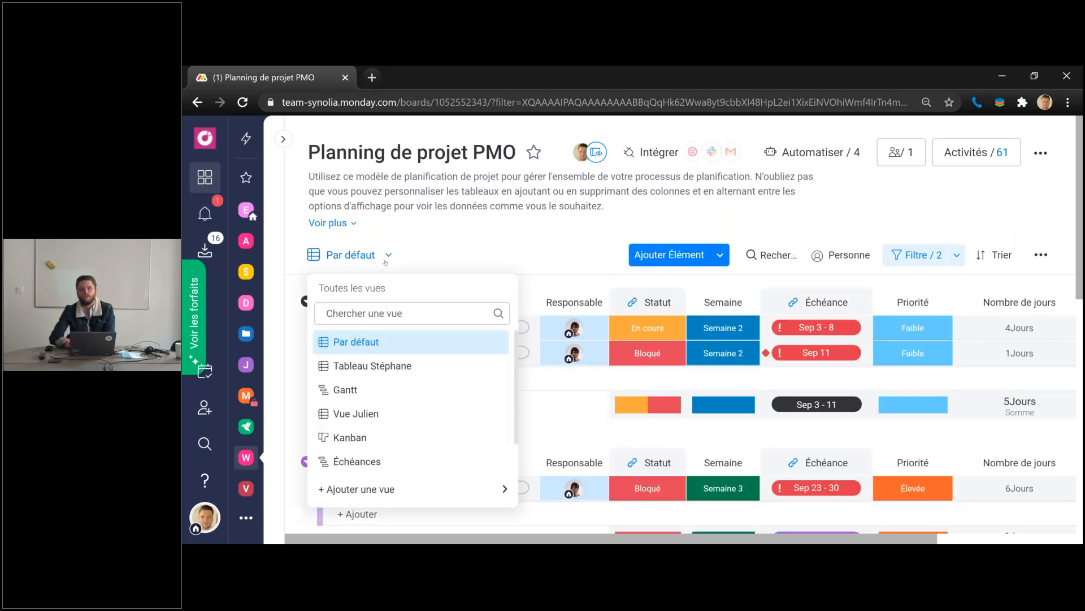
click(388, 395)
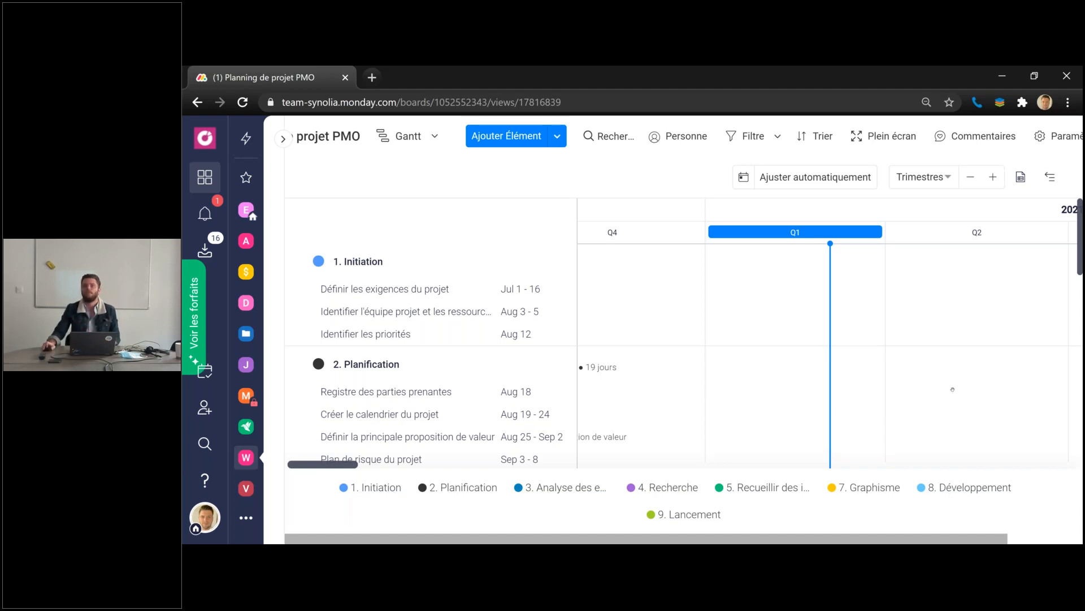
scroll(952, 390, down, 10)
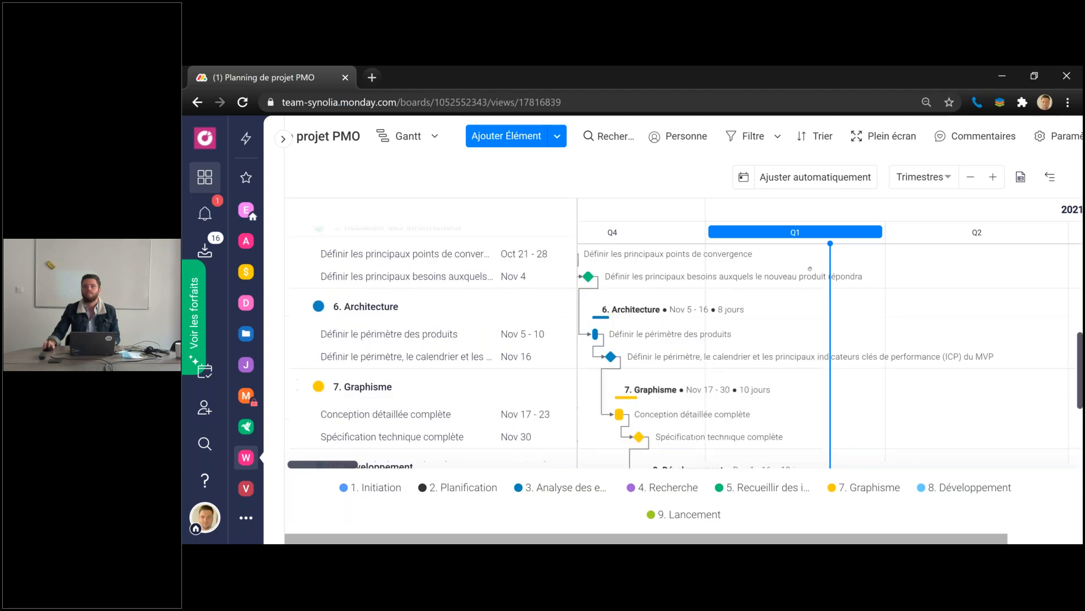
click(806, 177)
scroll(859, 453, up, 3)
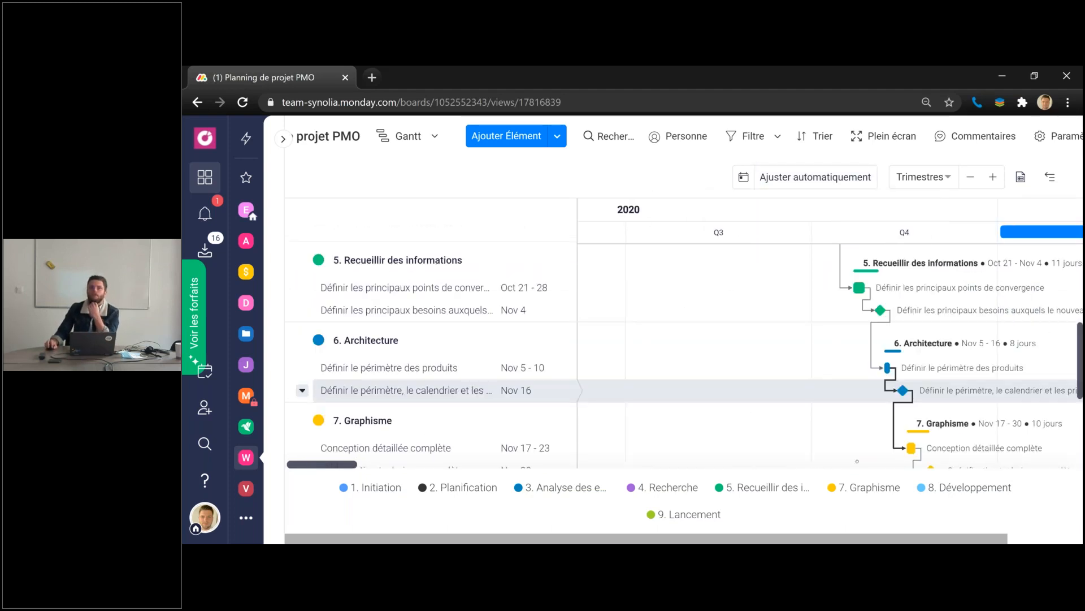
scroll(860, 463, up, 1)
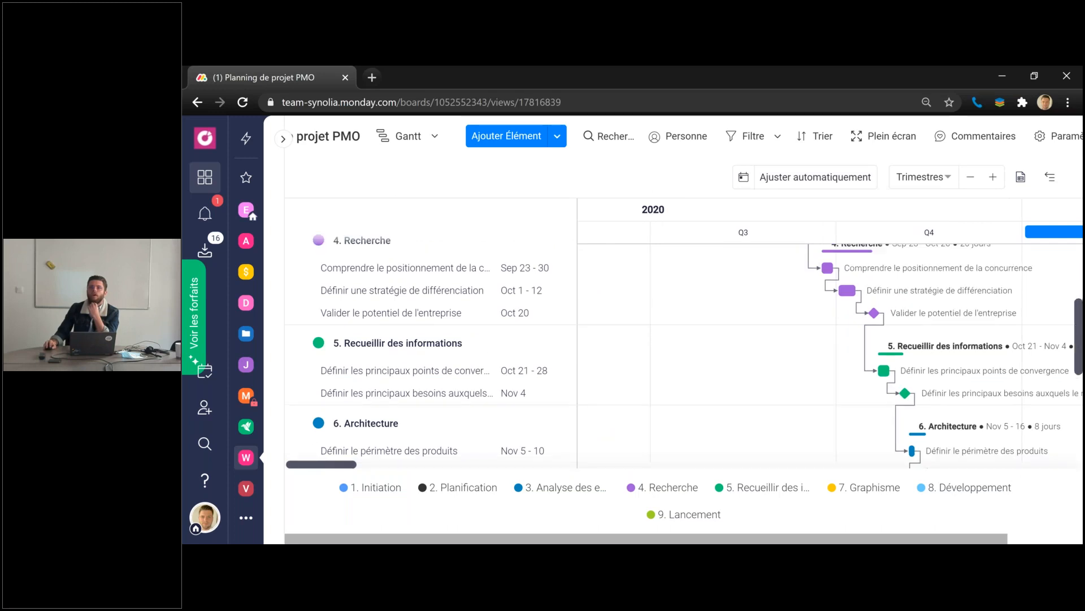
scroll(687, 347, up, 5)
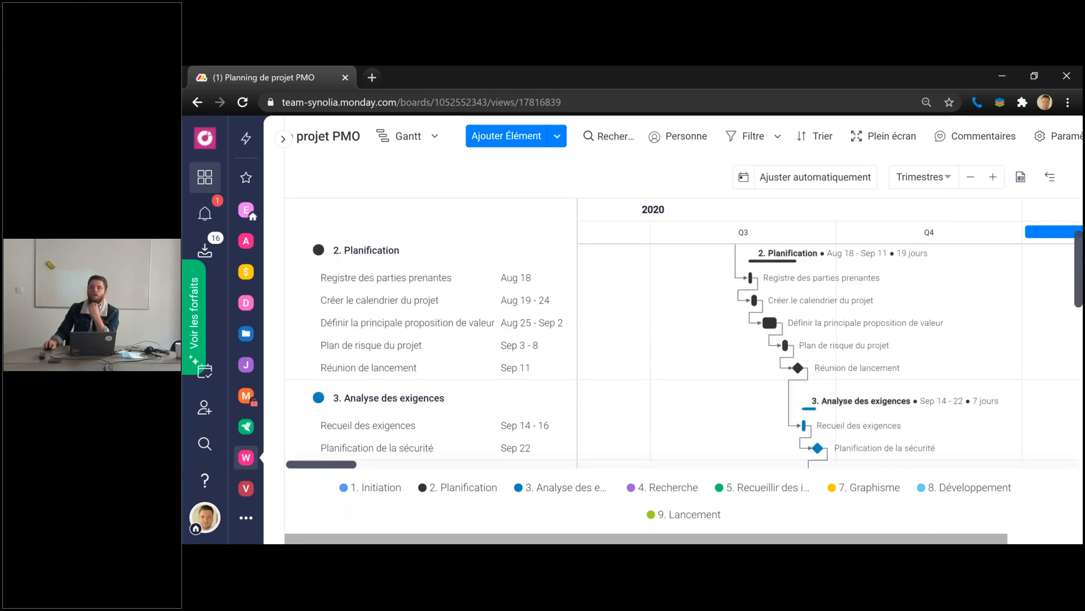
scroll(673, 255, up, 3)
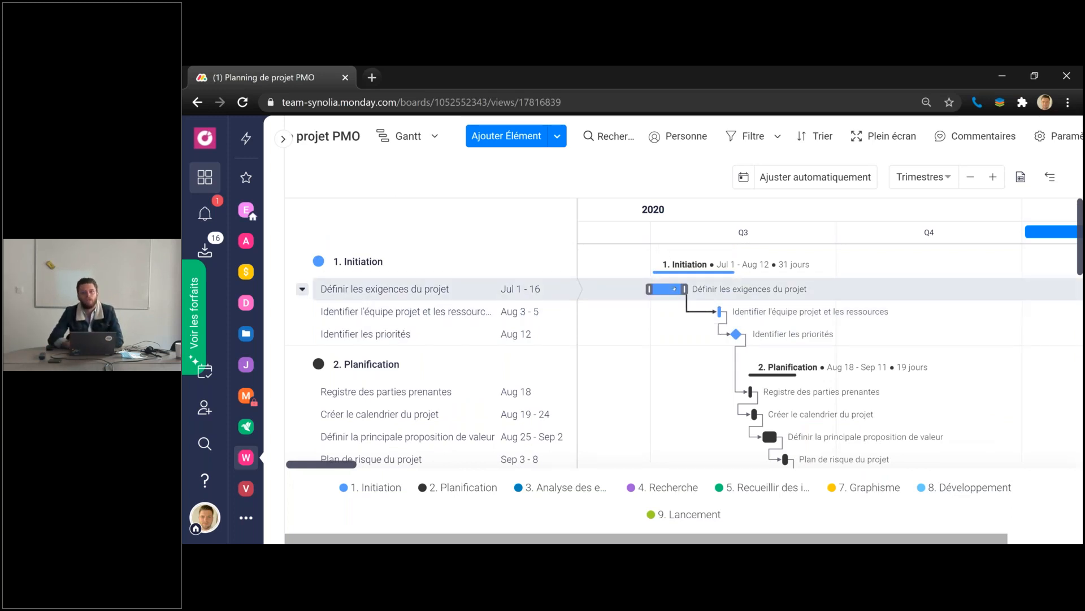
mouse_move(719, 311)
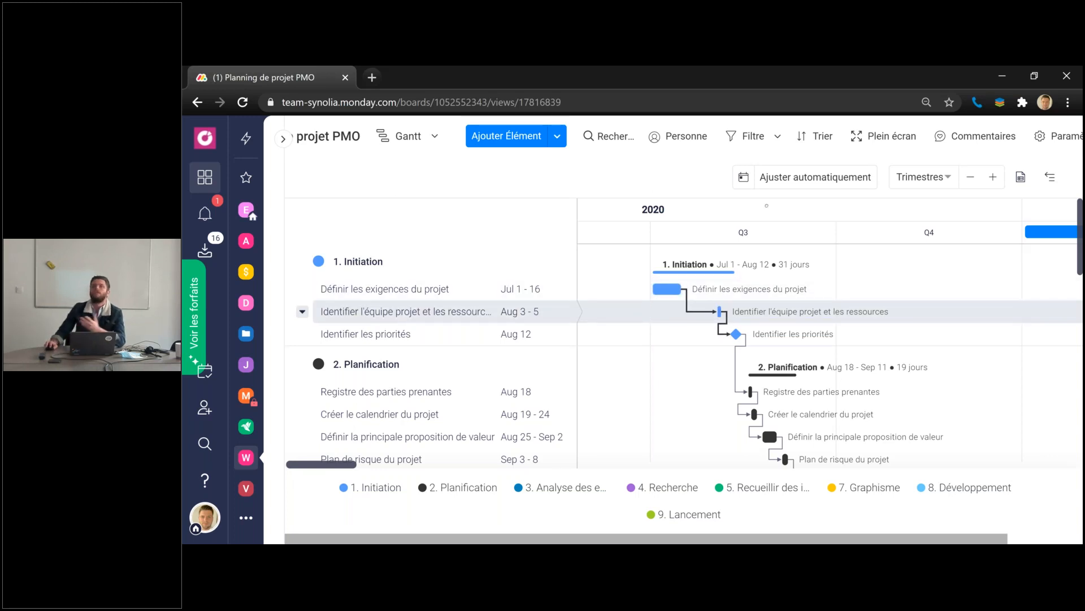
- Keep the Gantt timescale on "Trimestres" and return the board to the "Par défaut" view
click(947, 179)
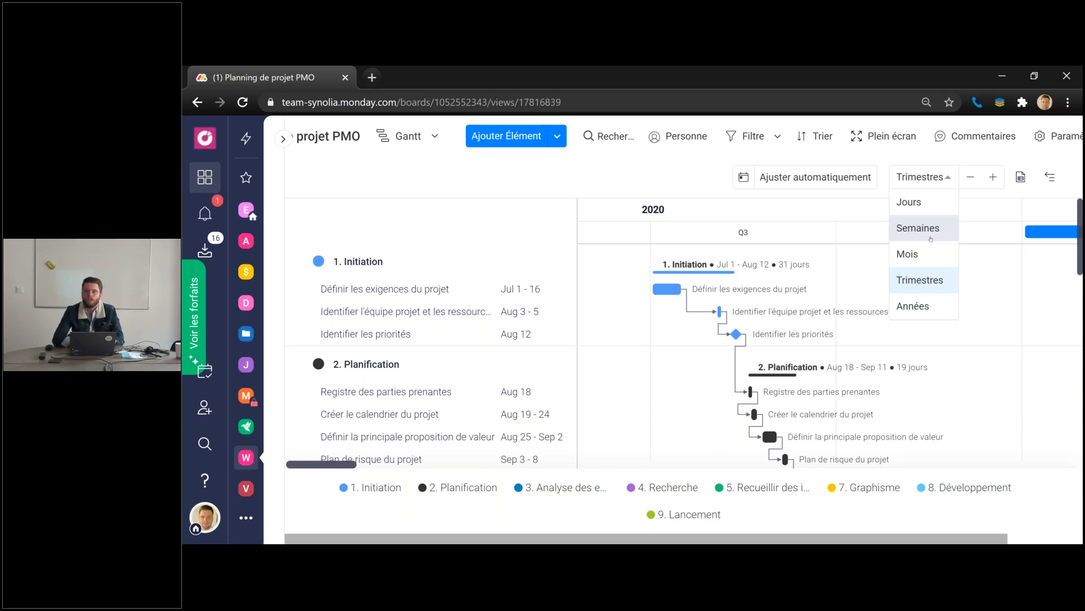
click(939, 279)
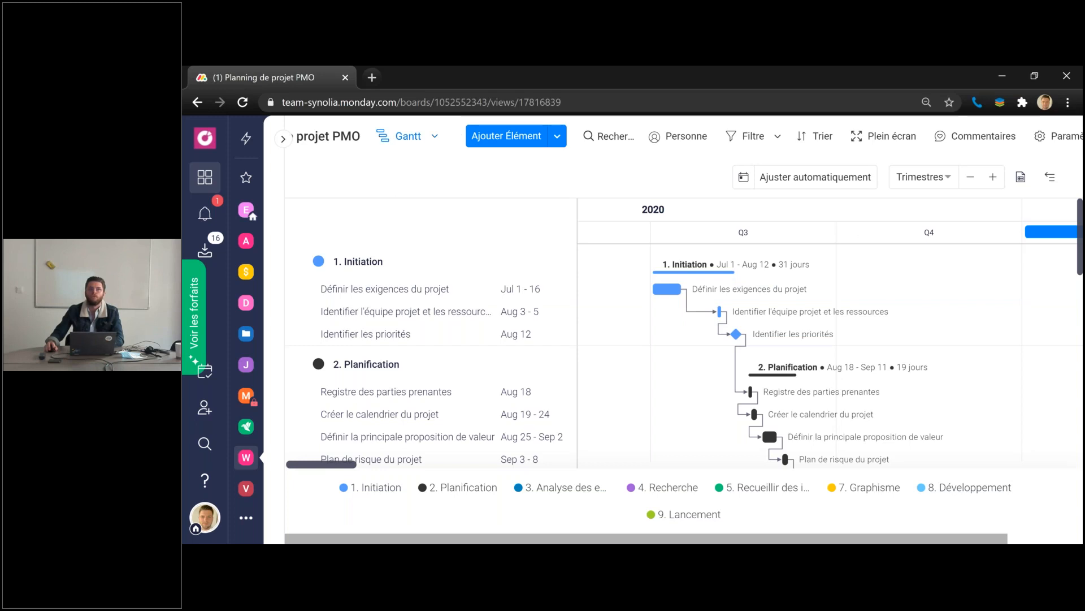
click(408, 136)
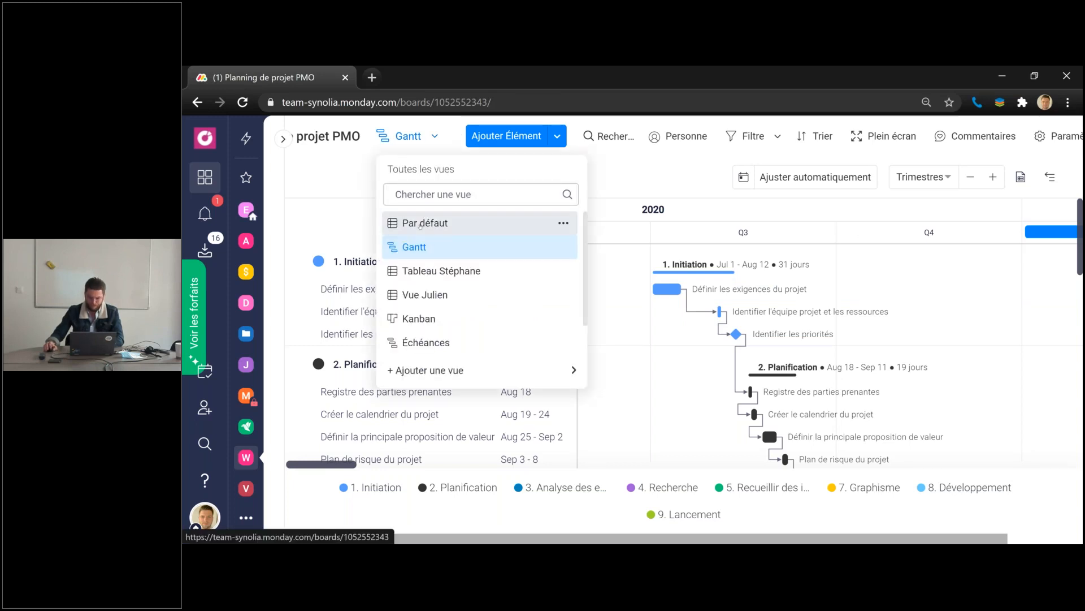
click(420, 224)
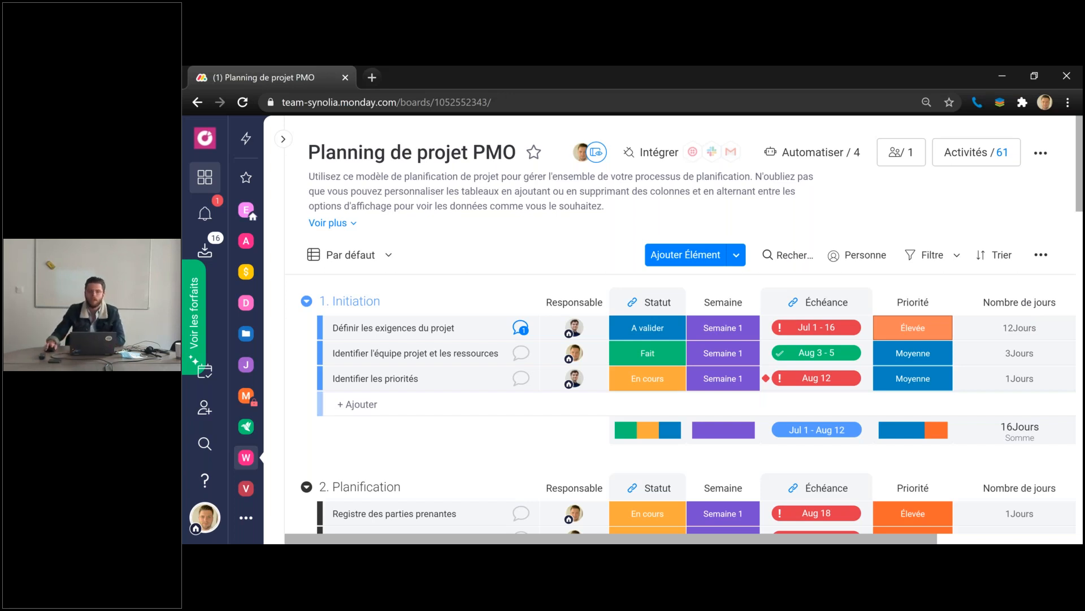
- Post an update on "Définir les exigences du projet" that mentions the colleague already tagged there and says "Je suis bloqué"
click(521, 328)
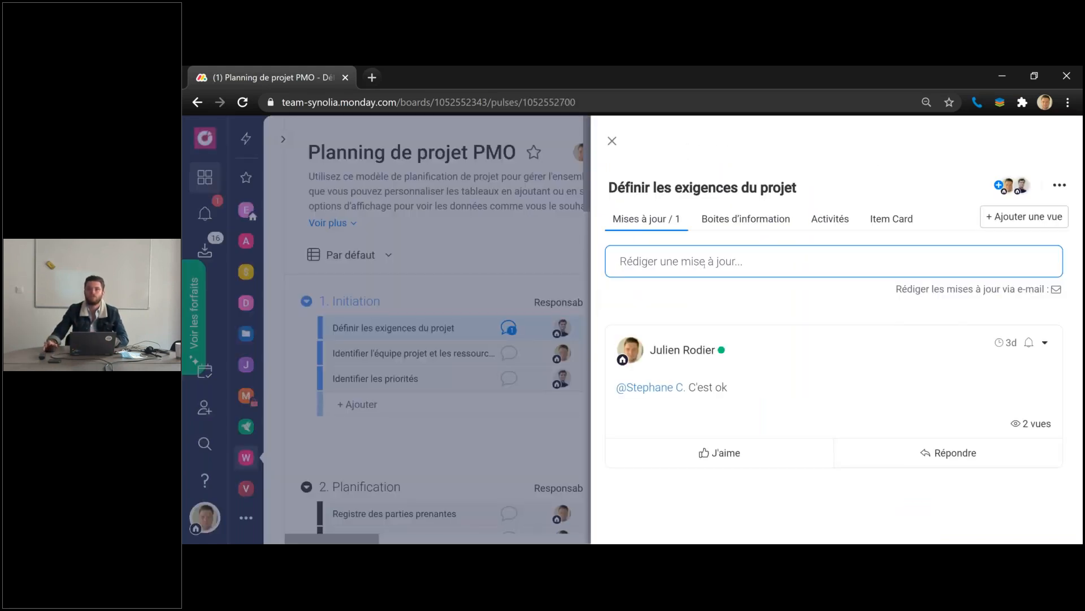
click(703, 261)
text(@)
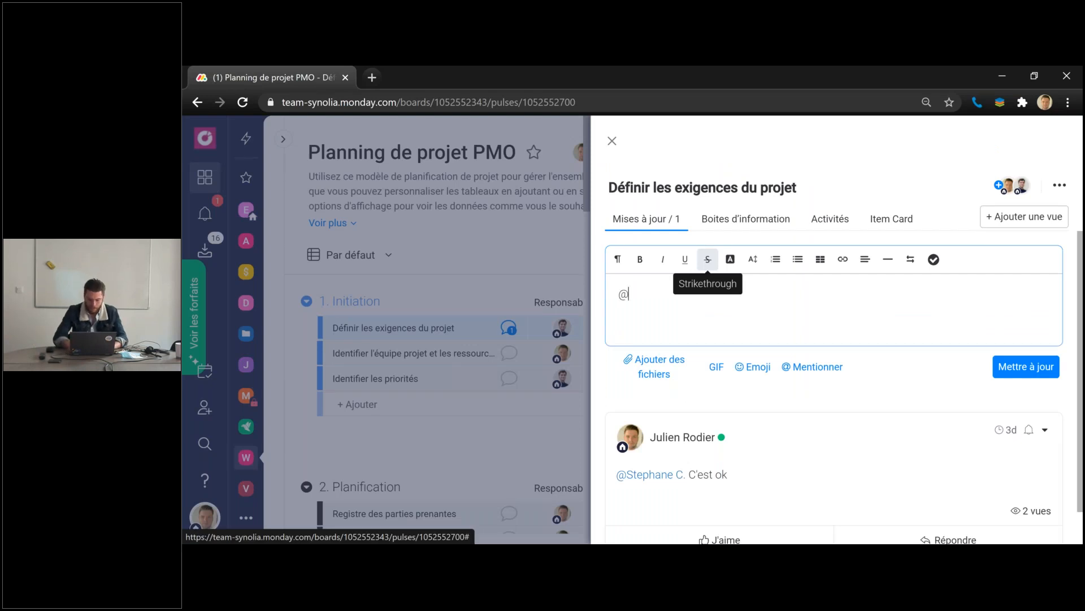
text(stép)
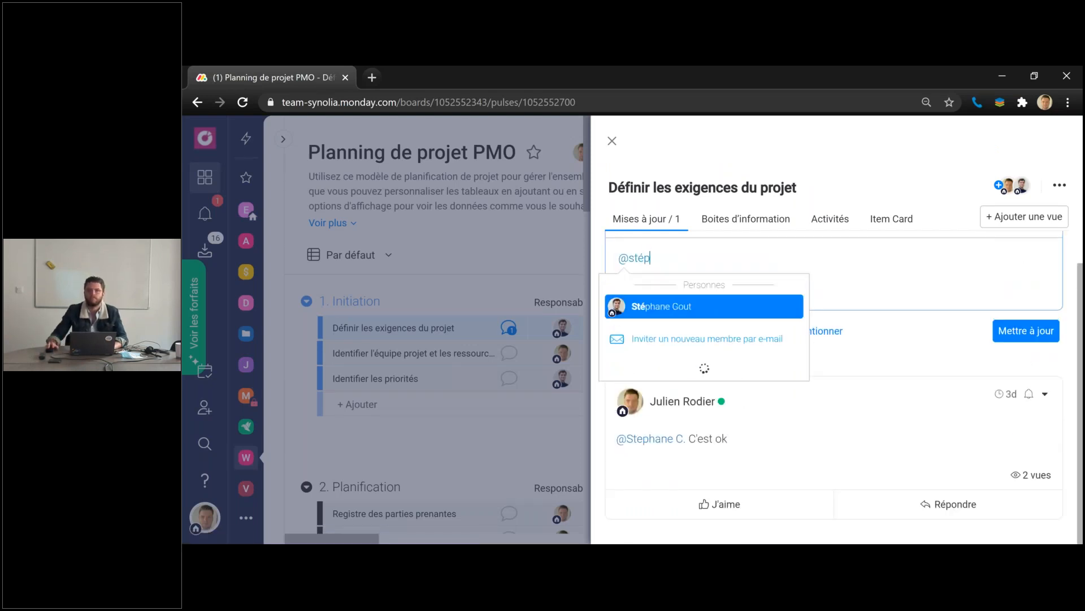
click(710, 308)
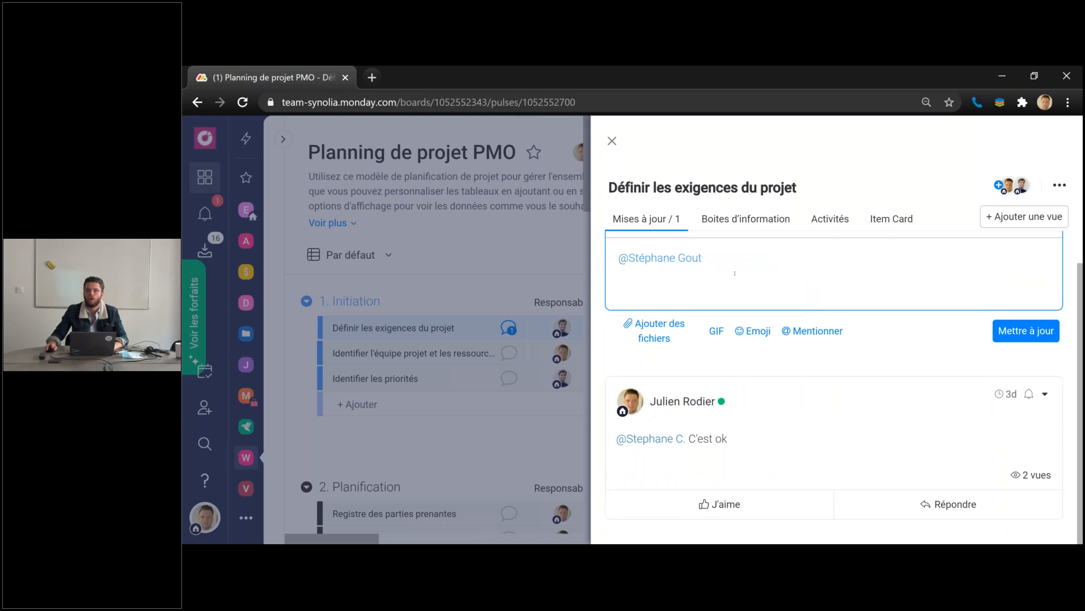
text(Je suis b)
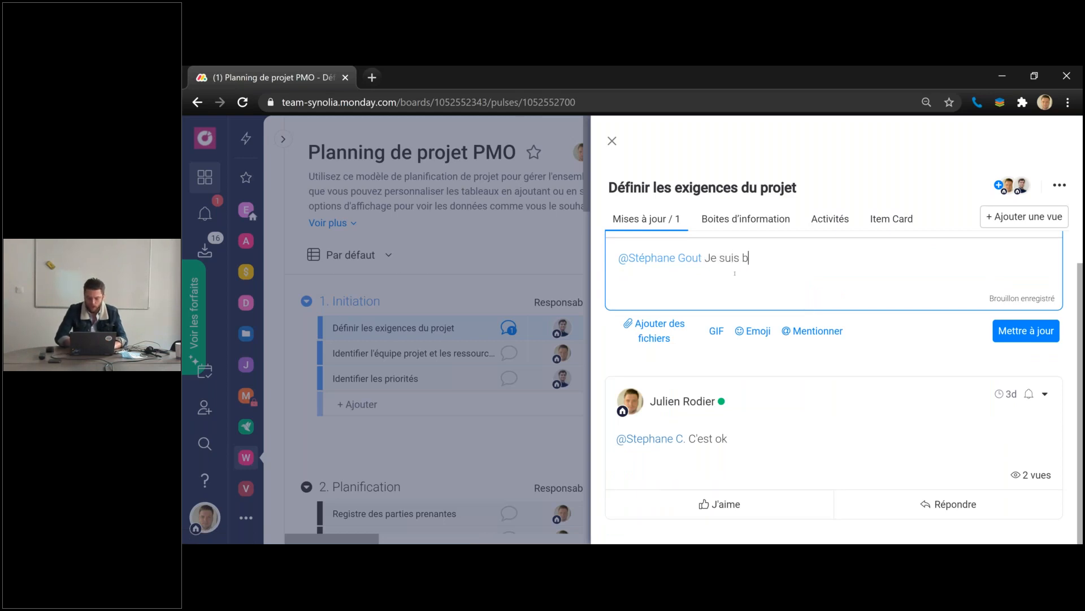
text(loqué)
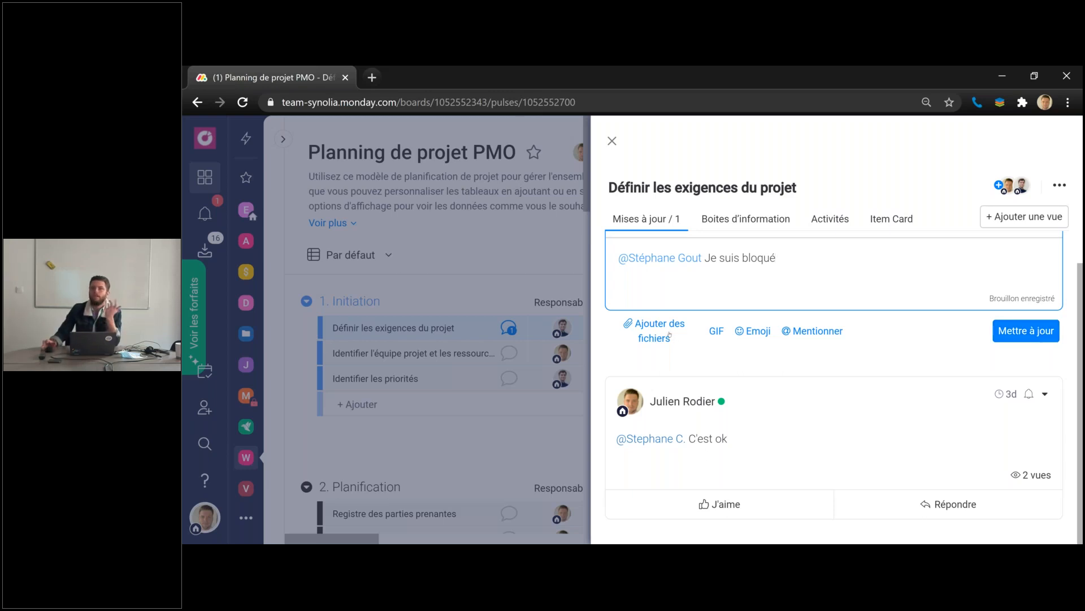
click(1026, 331)
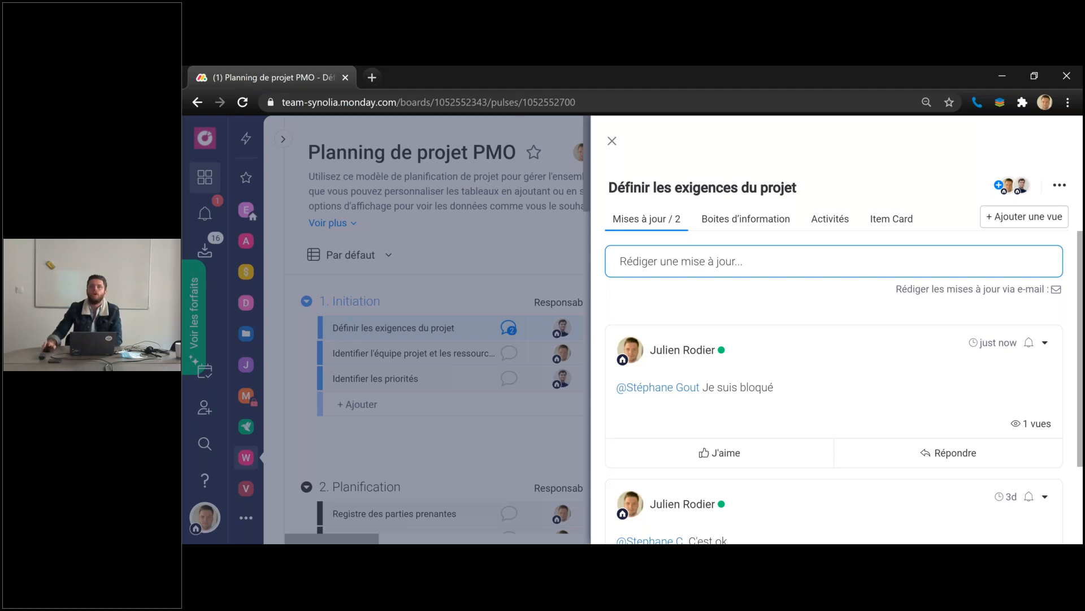
- Review the Item Card of "Définir les exigences du projet" and close the item
click(880, 223)
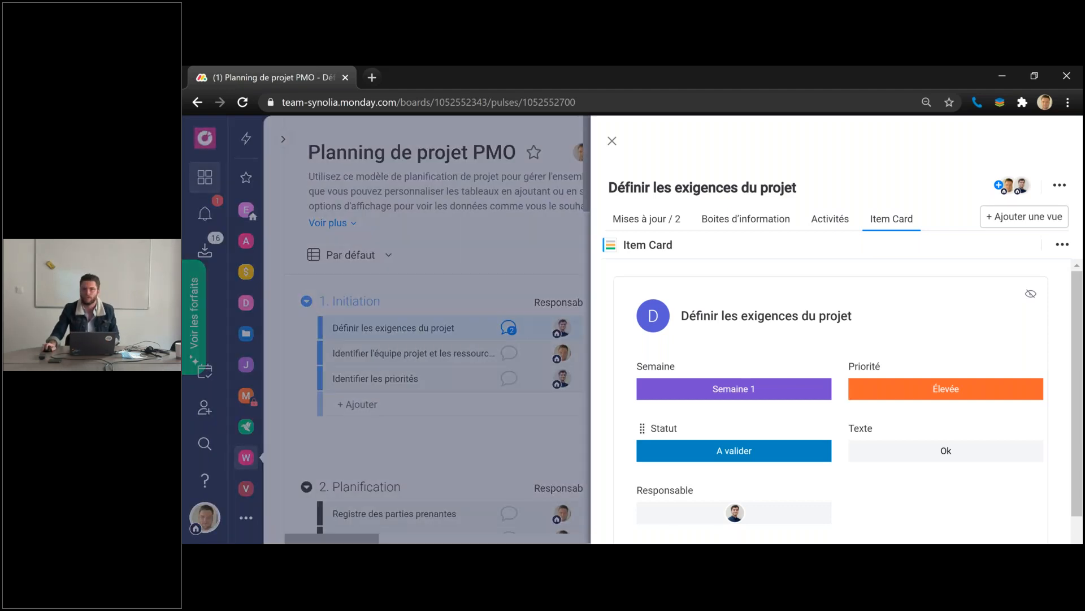
scroll(884, 413, down, 1)
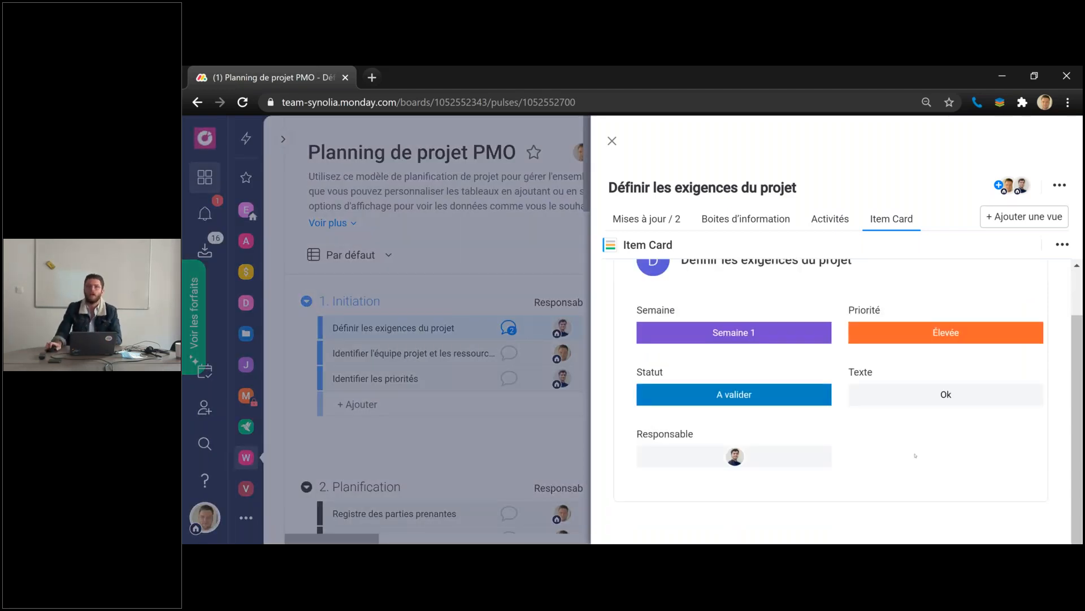
scroll(925, 472, up, 1)
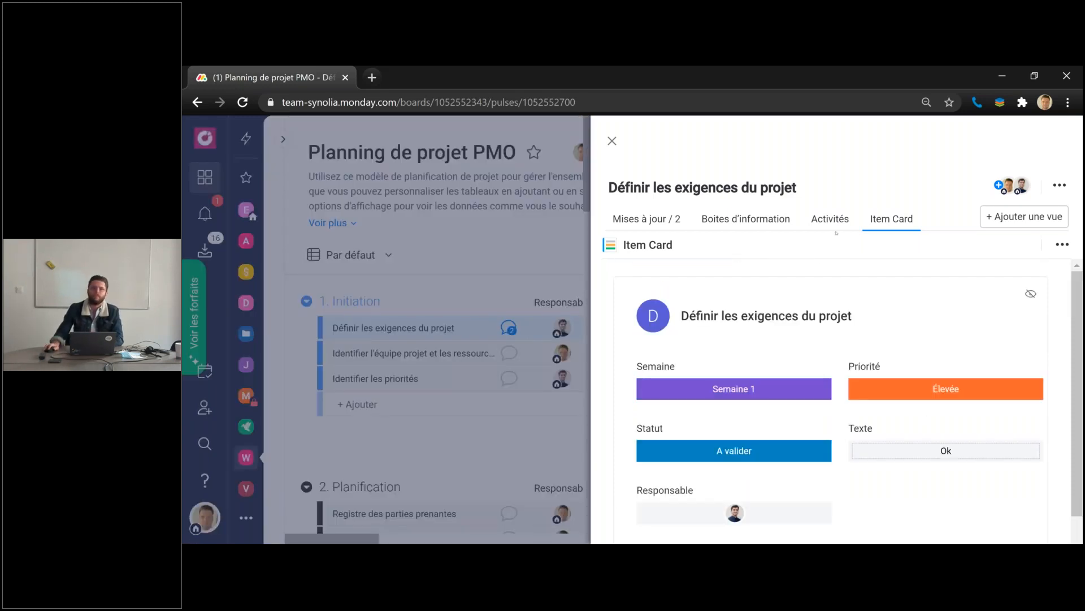
click(613, 141)
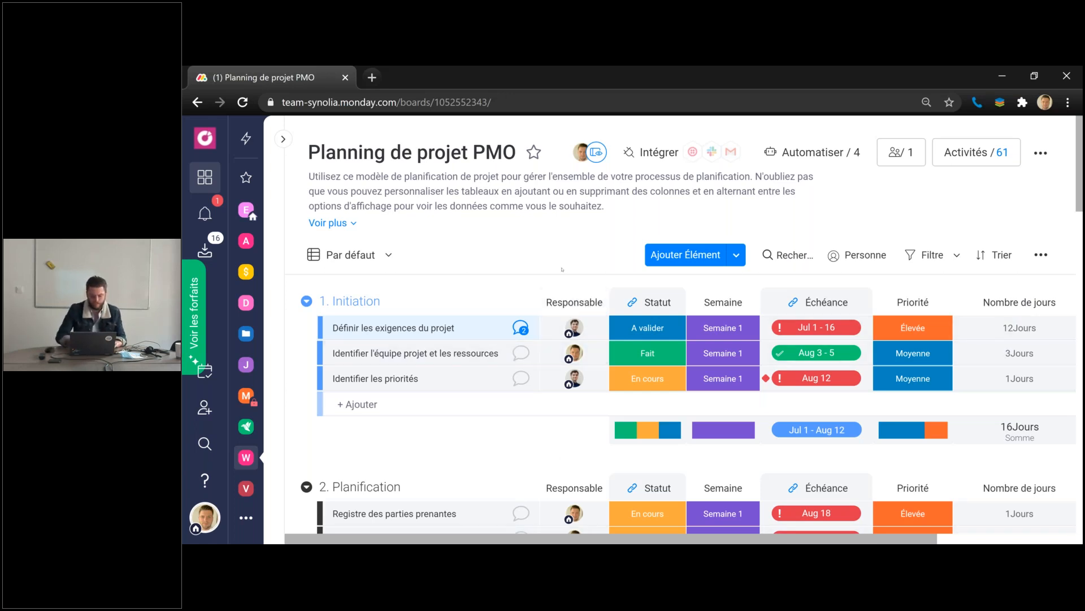
- Open the "Programmes" board through the quick search
click(350, 255)
key(ctrl+b)
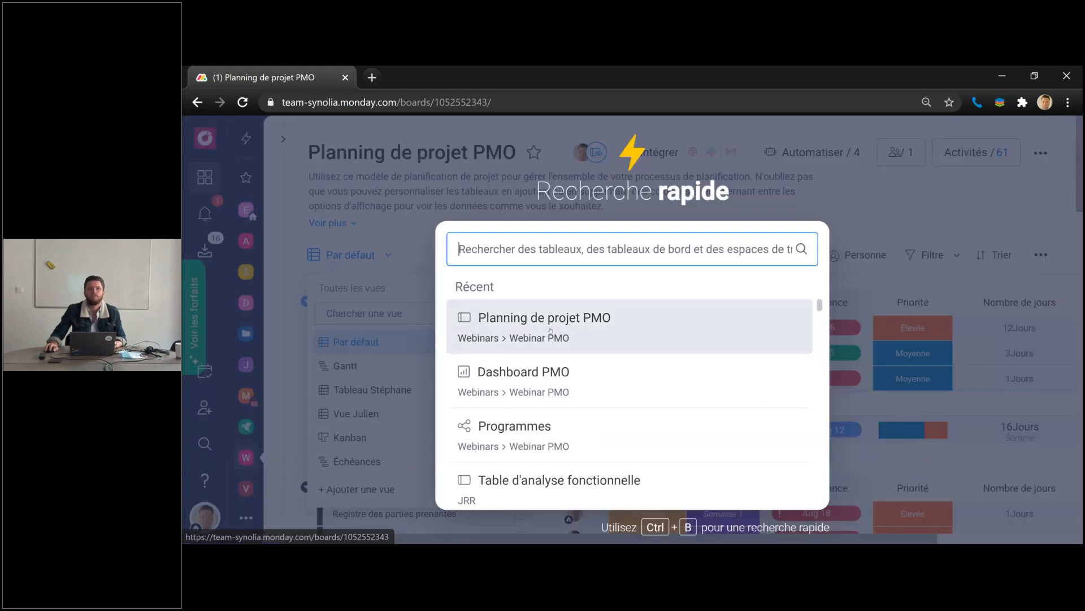
click(542, 430)
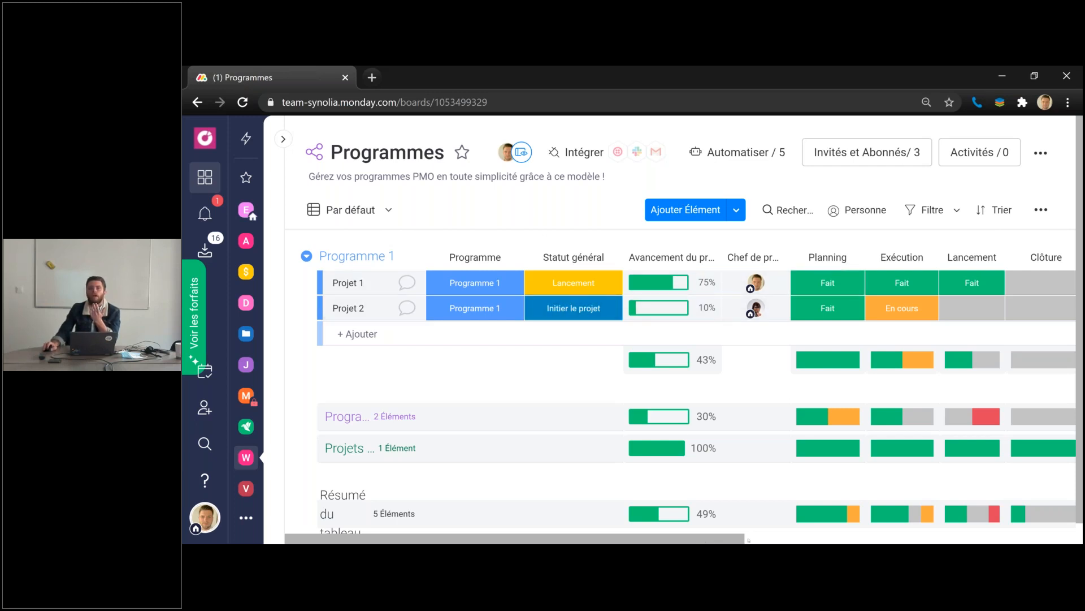
- Open the properties of the "Avancement du projet" column
scroll(820, 339, right, 2)
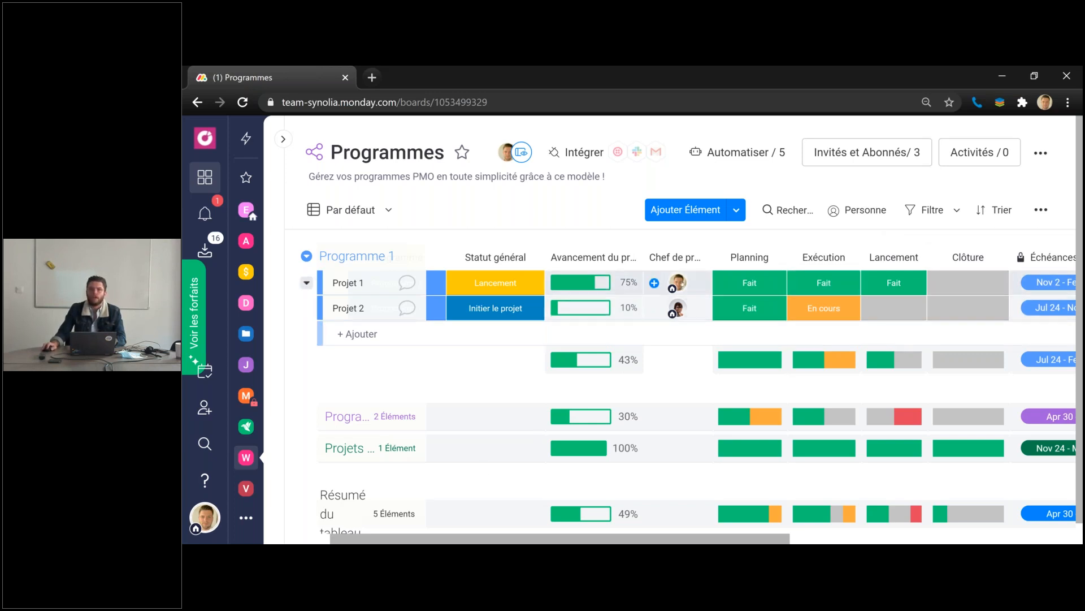
mouse_move(678, 282)
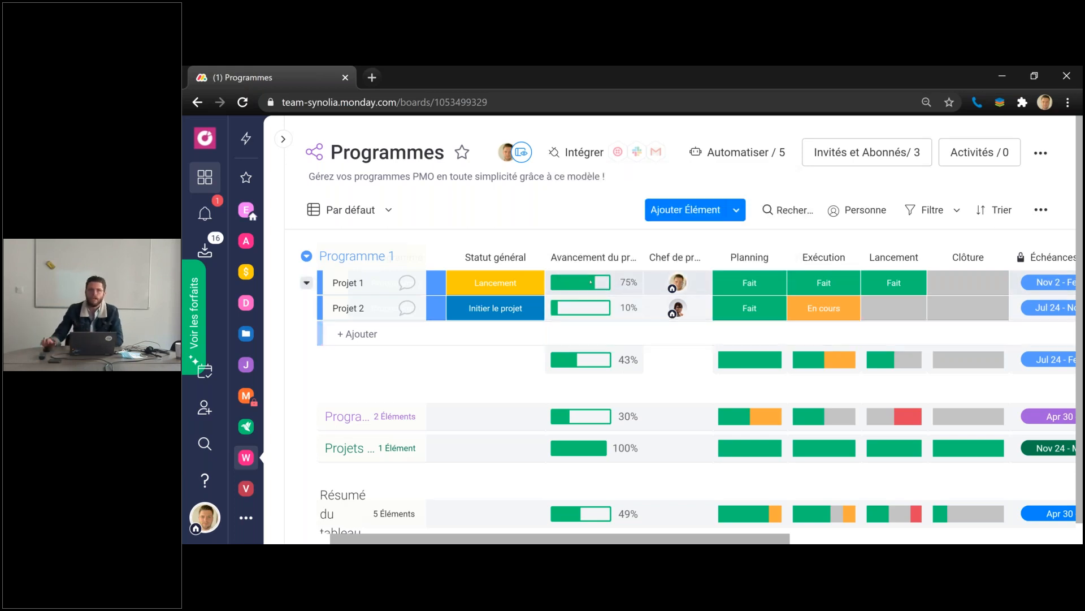
click(635, 258)
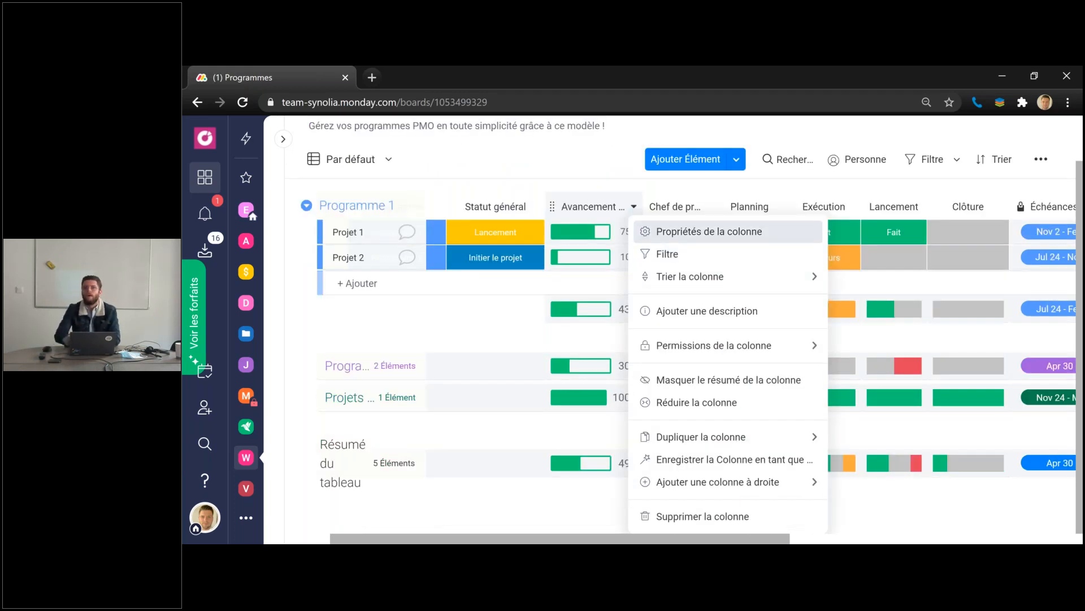
click(709, 232)
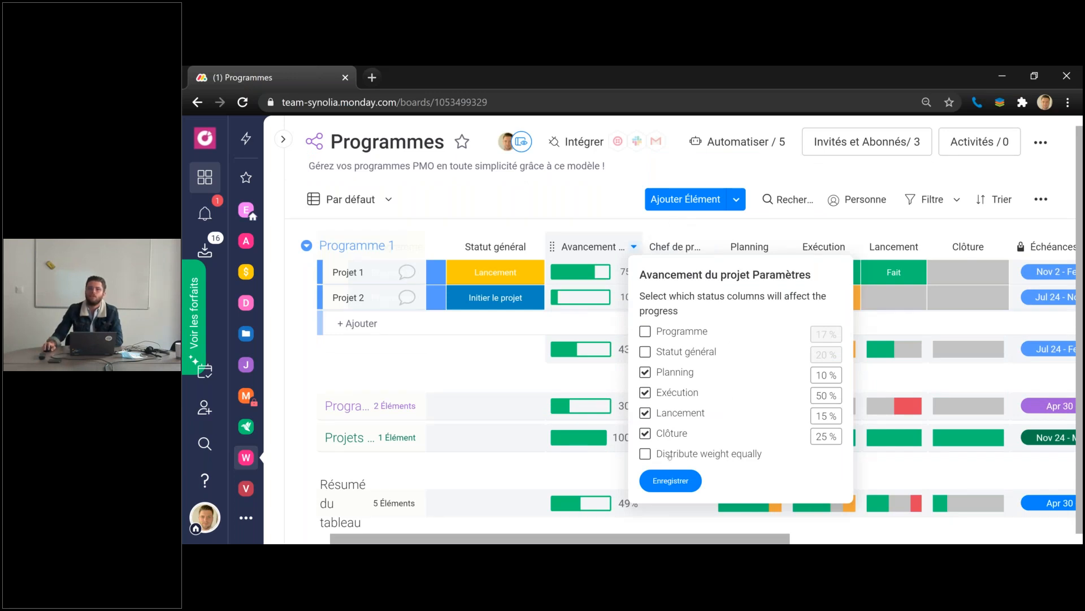
- Try equal progress weighting with "Programme" and "Statut général" included, remove both columns, and turn off equal distribution
click(645, 453)
click(645, 351)
click(645, 331)
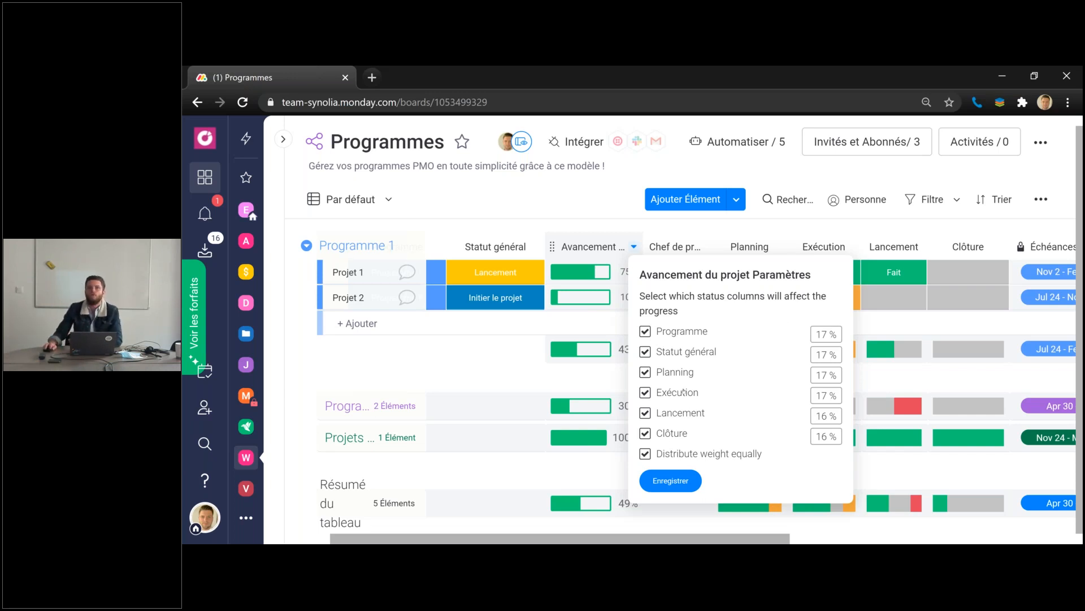
click(645, 331)
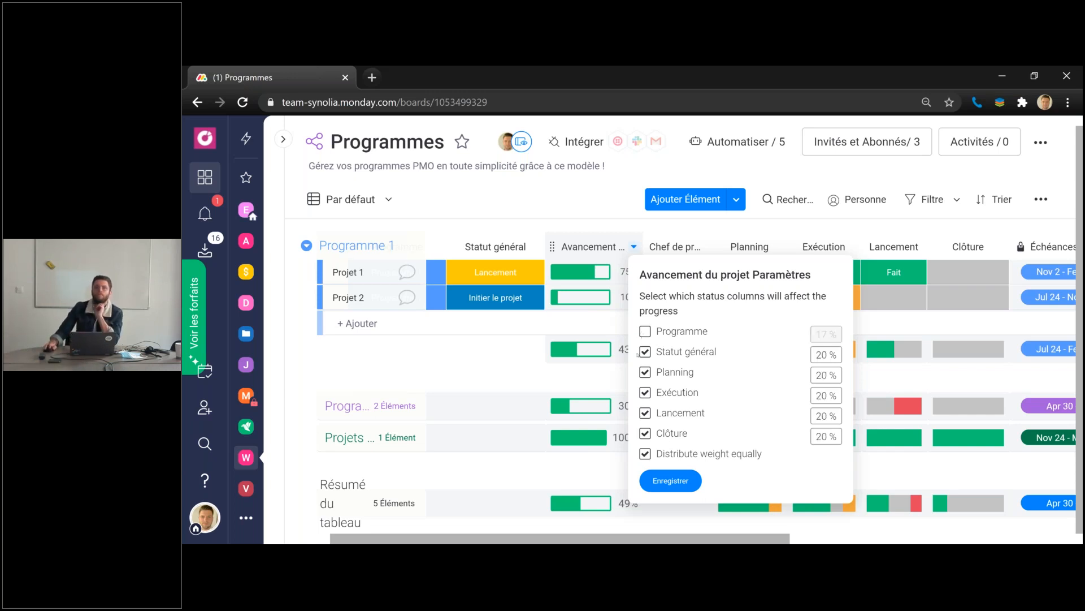
click(645, 353)
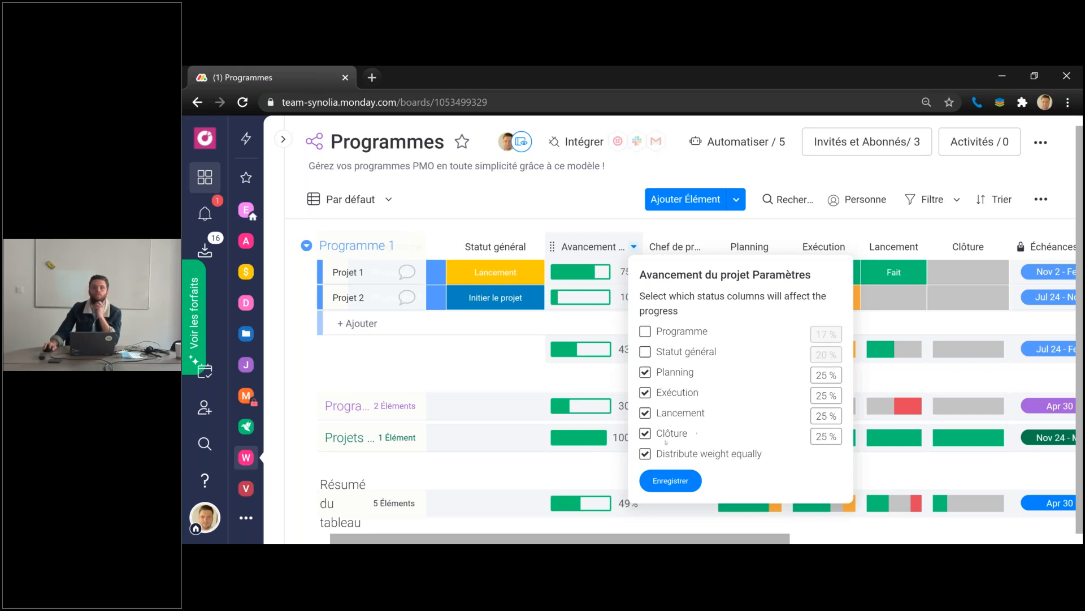
click(645, 455)
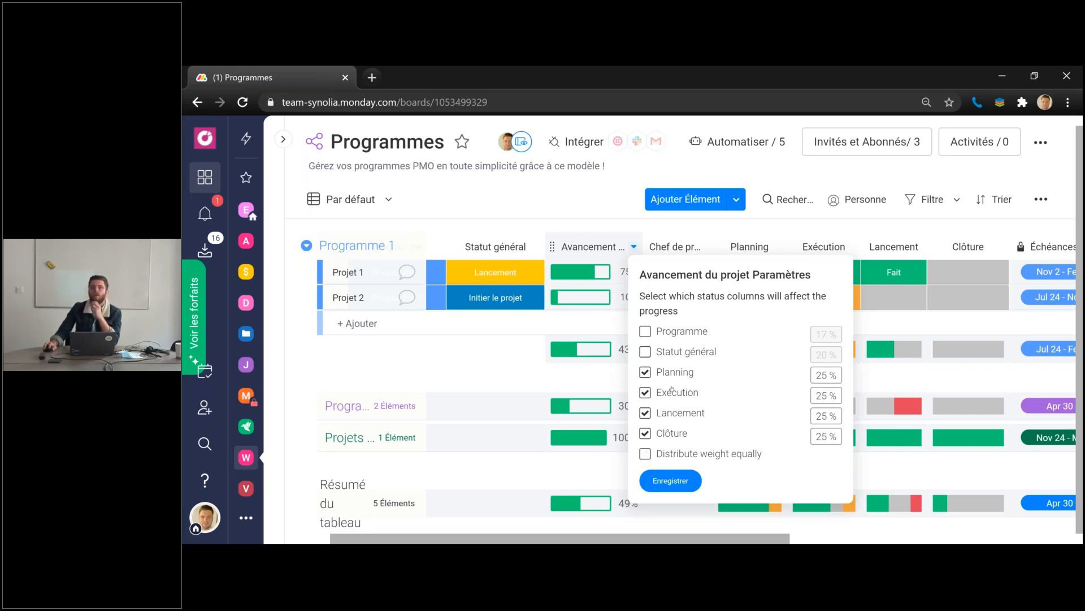
- Set the progress weights to Planning 35 %, Exécution 30 %, Lancement 30 % and Clôture 5 %, and save the column settings
click(827, 375)
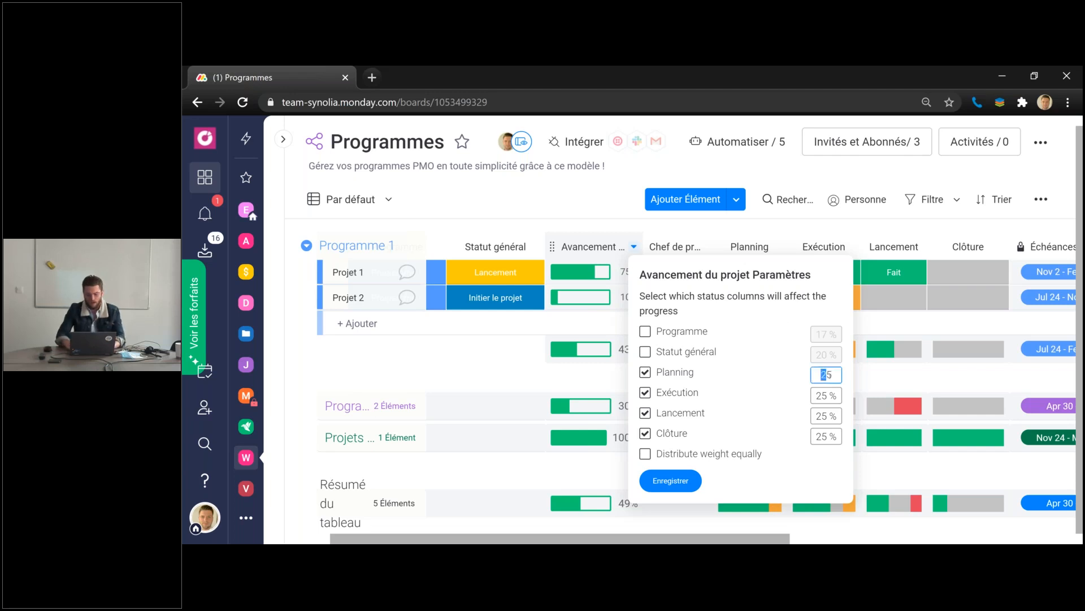
text(3)
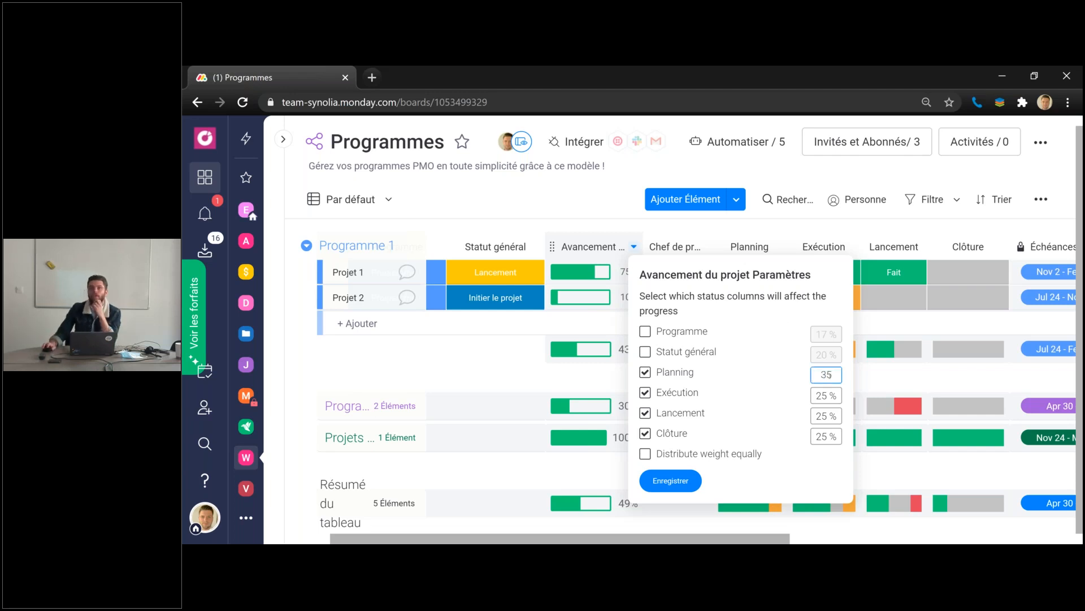
click(827, 416)
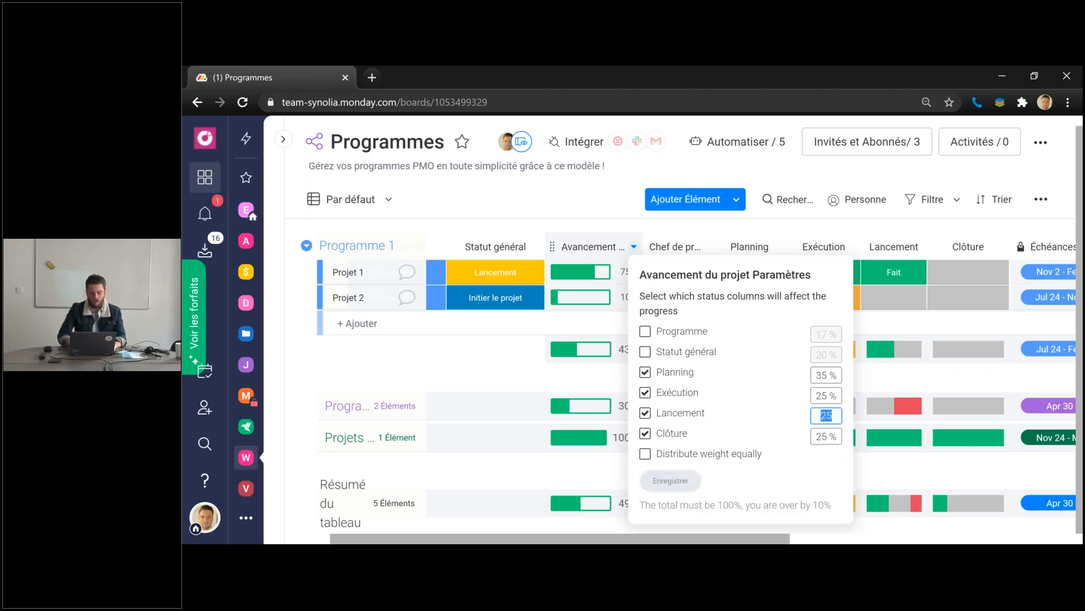
text(30)
click(827, 396)
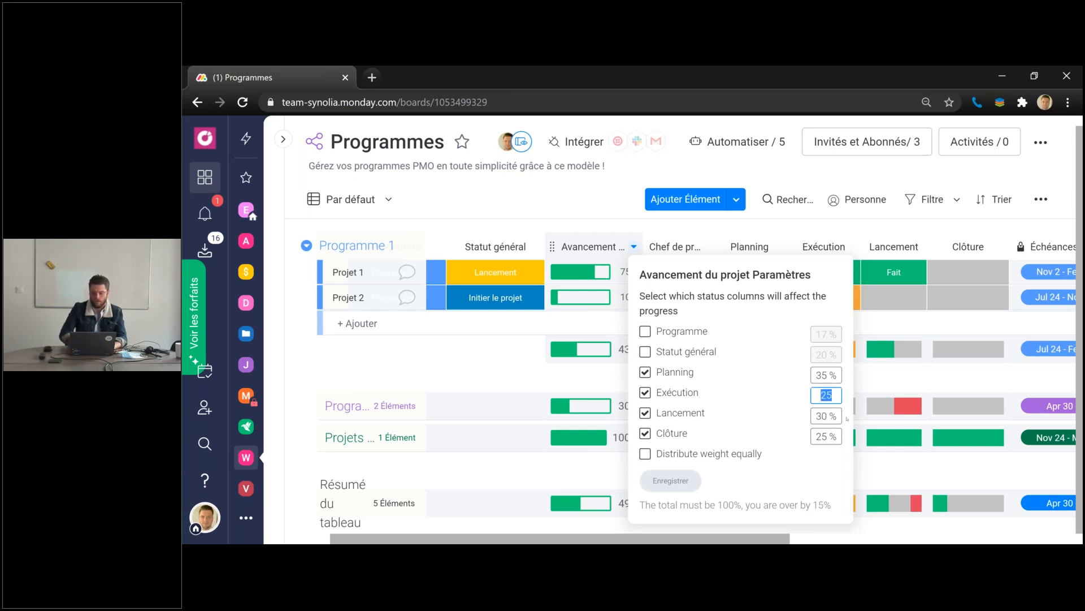
text(30)
click(841, 490)
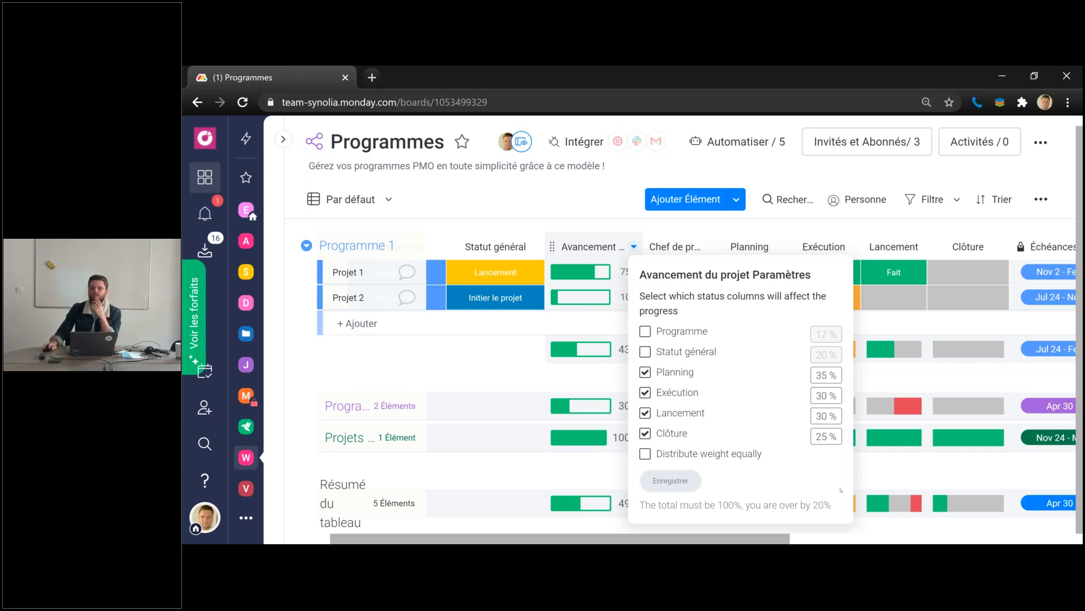
click(825, 437)
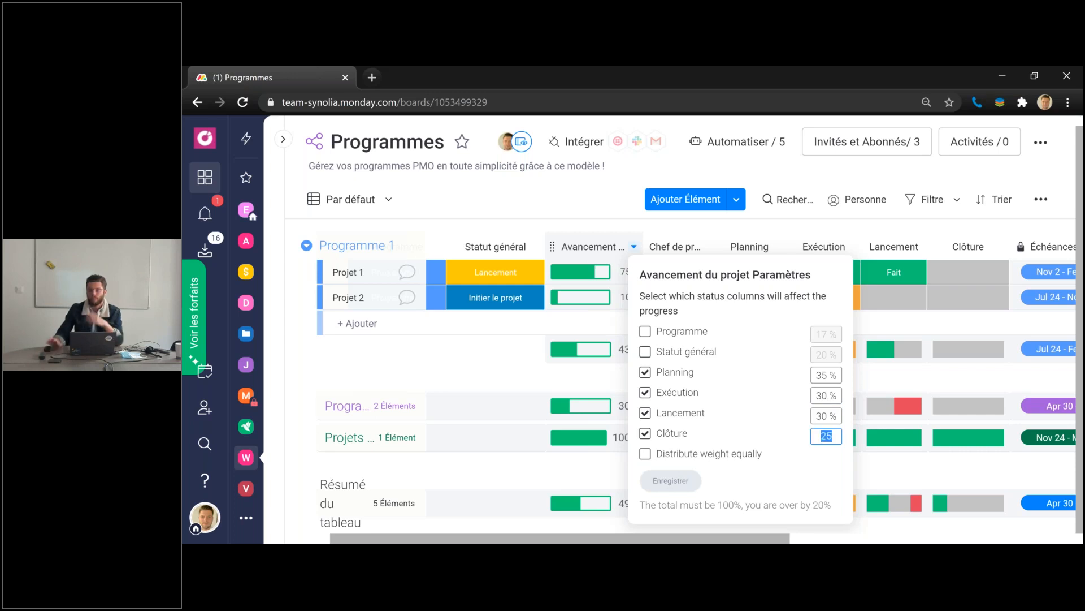
text(5)
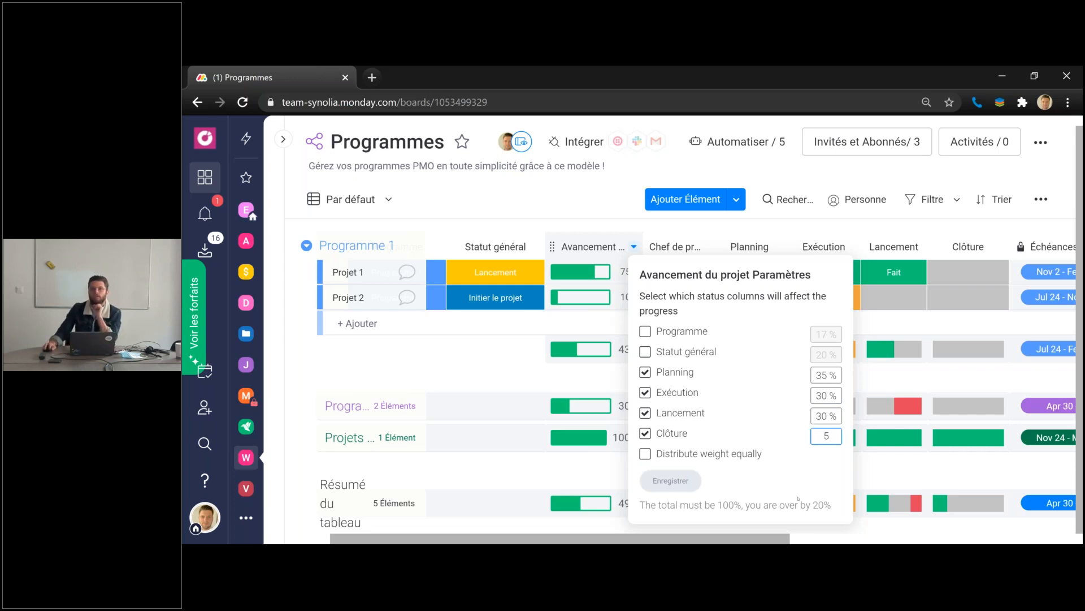
click(819, 512)
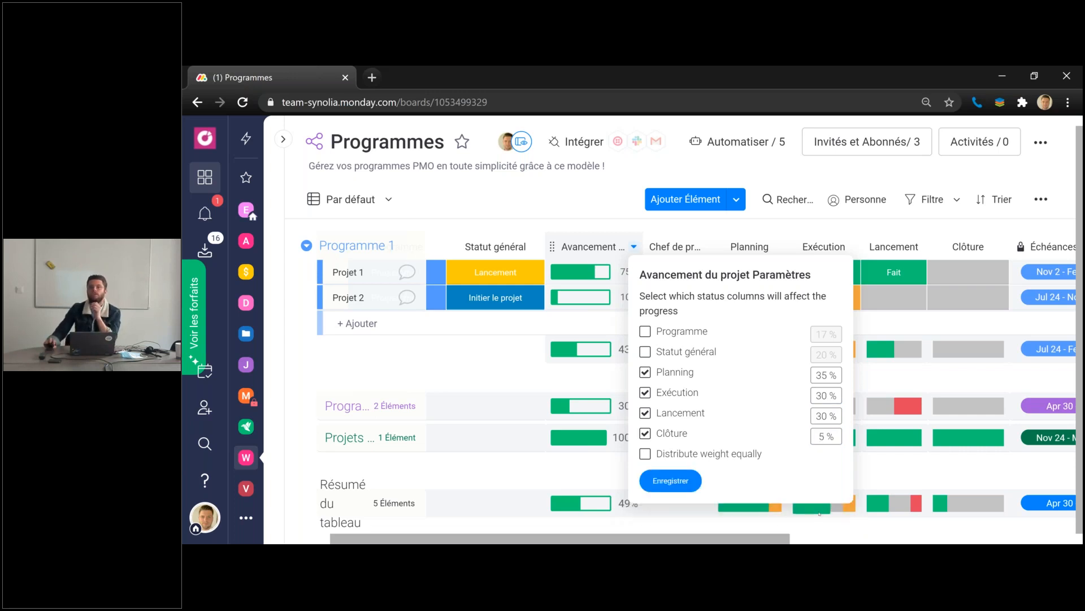
click(670, 481)
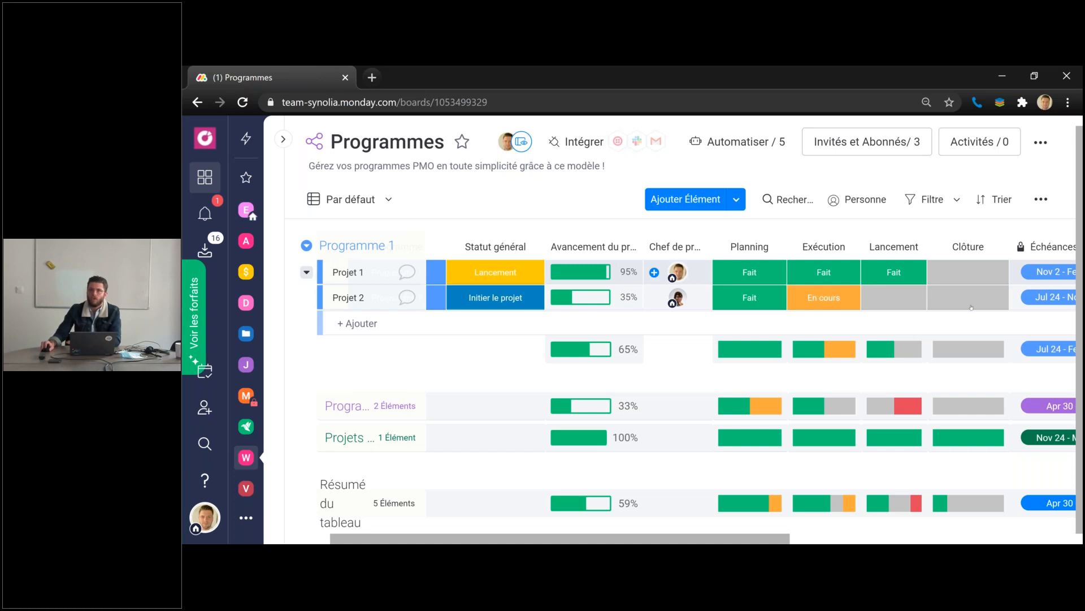
- View the deadline, working-day and budget columns and the board's additional display options, including "Coloration conditionnelle"
scroll(620, 278, up, 1)
scroll(886, 436, right, 6)
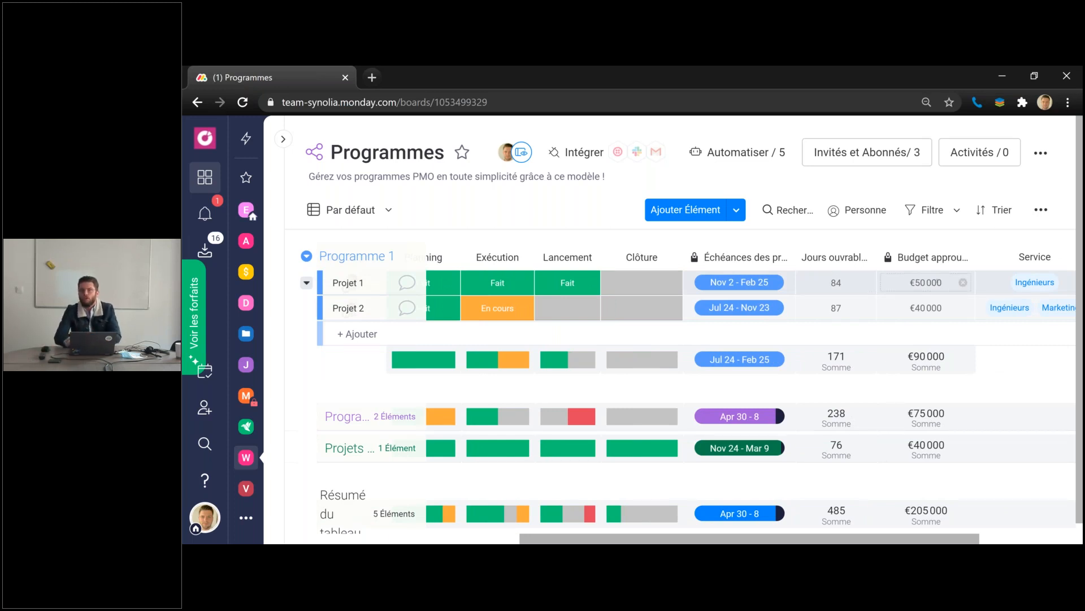
click(926, 282)
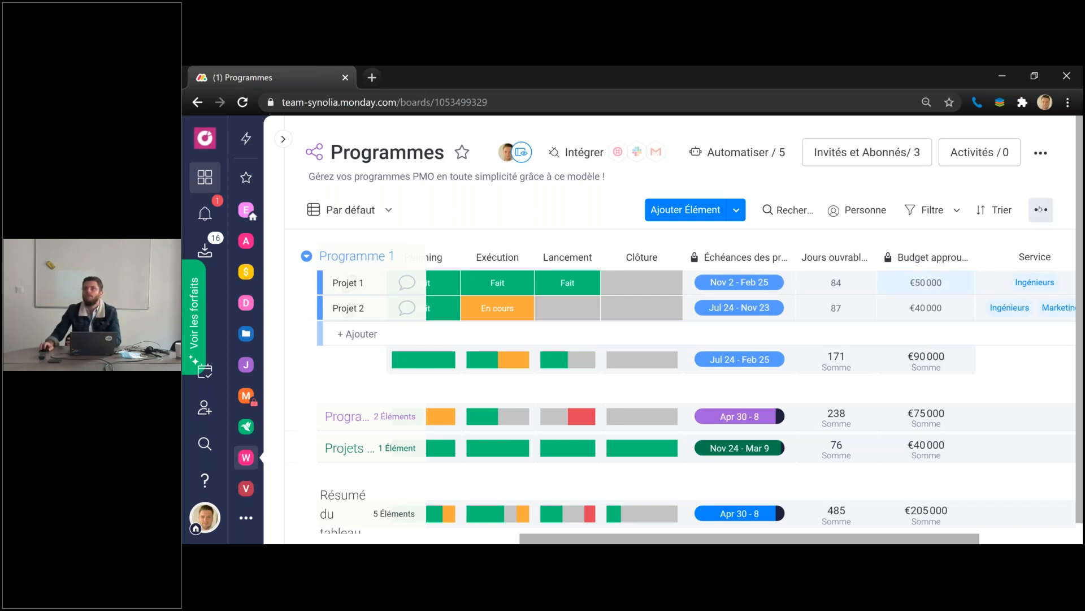
click(1042, 210)
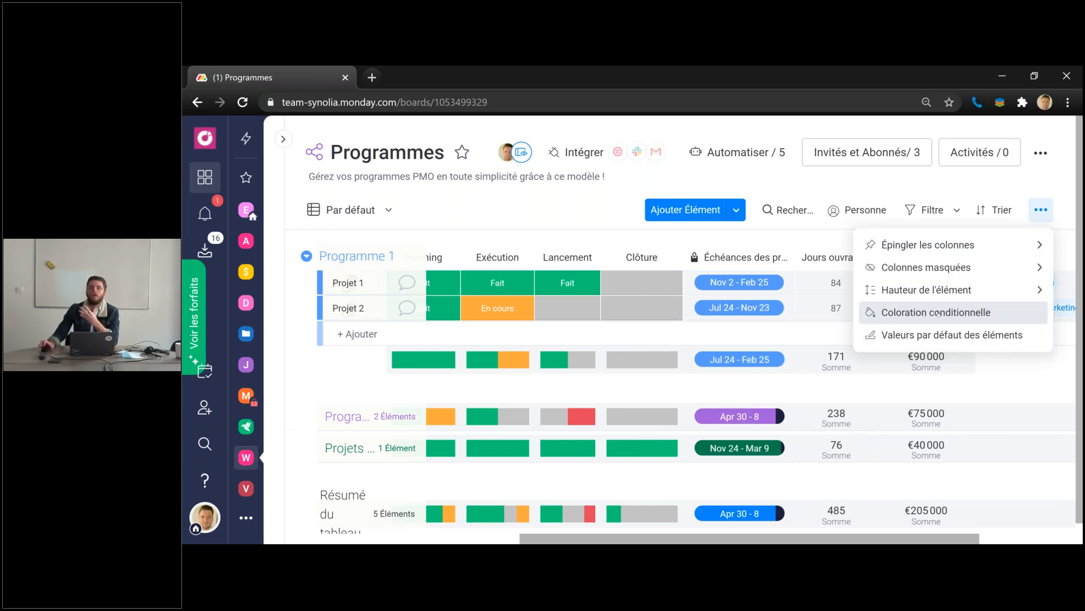
click(1022, 389)
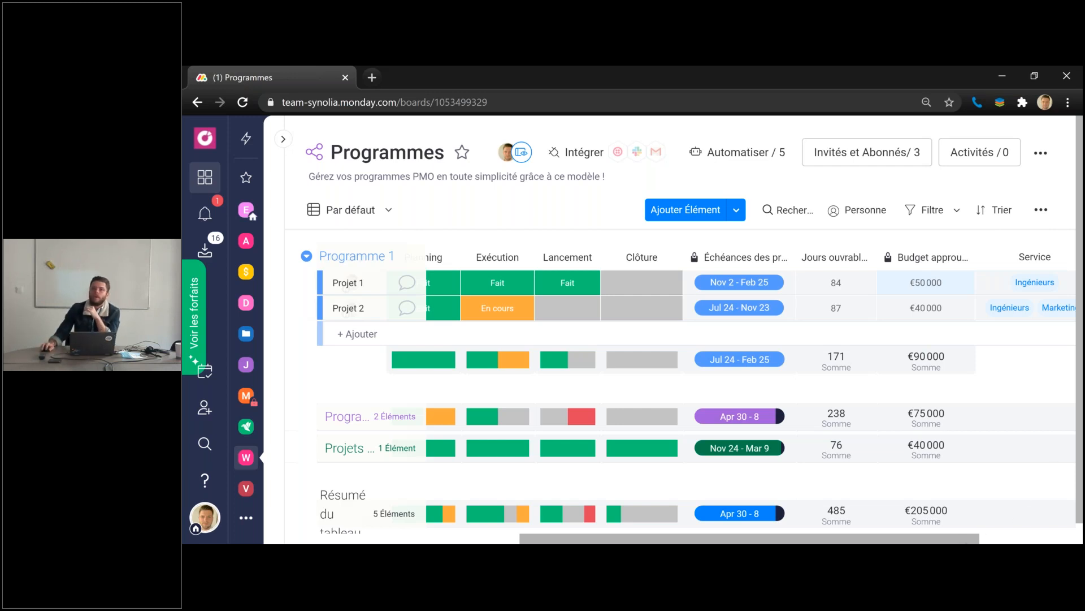
- Add the "Commerciaux" label to the Service of "Projet 1"
scroll(971, 361, right, 5)
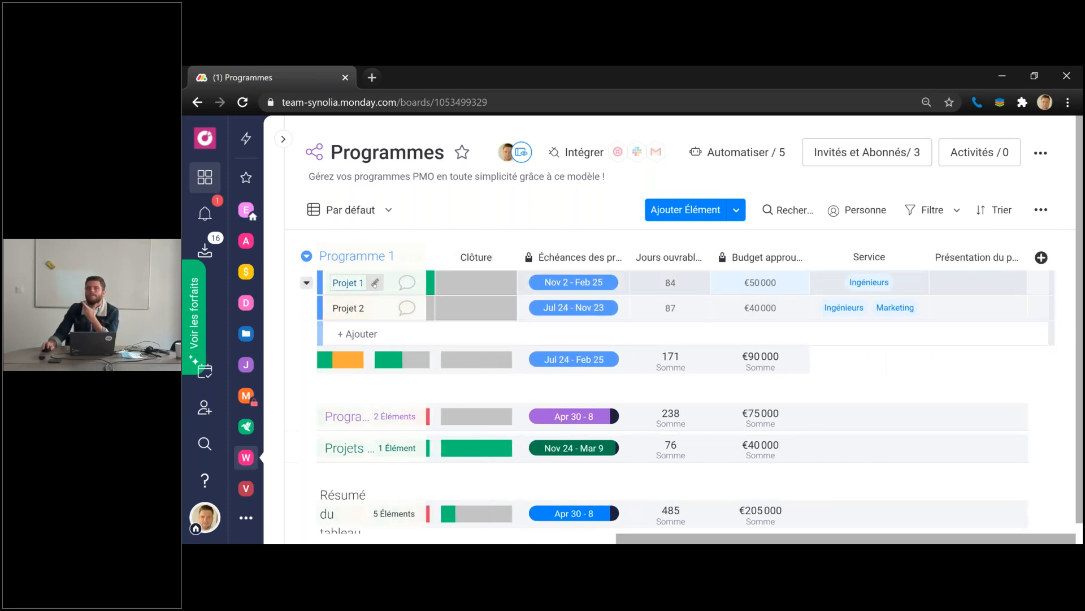
click(918, 282)
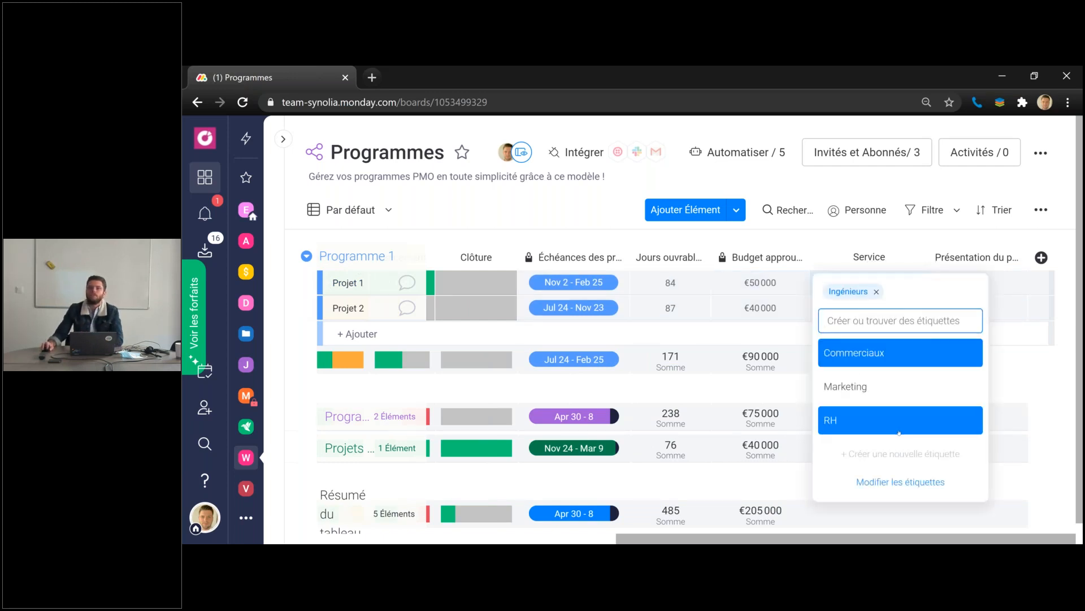
click(908, 358)
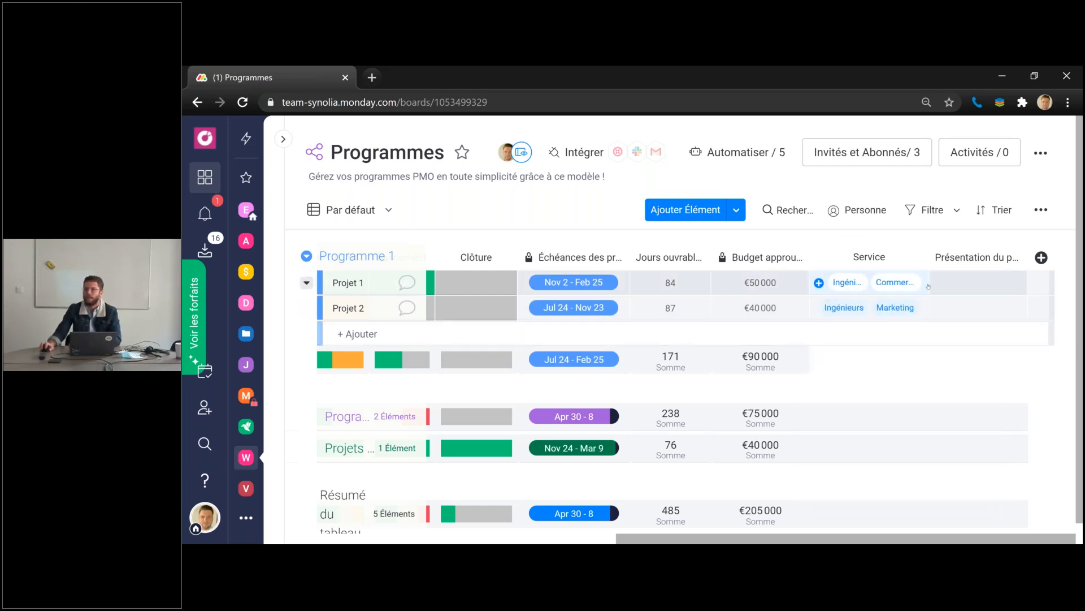
- View the advanced filters and try filtering the board by the first listed person
drag(952, 541, 651, 541)
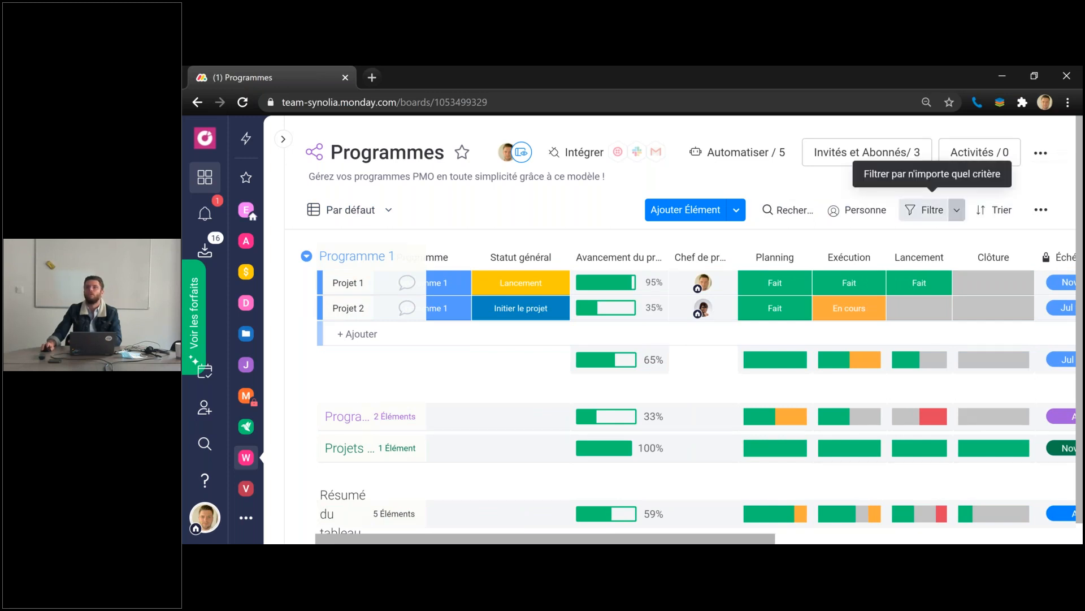
click(930, 210)
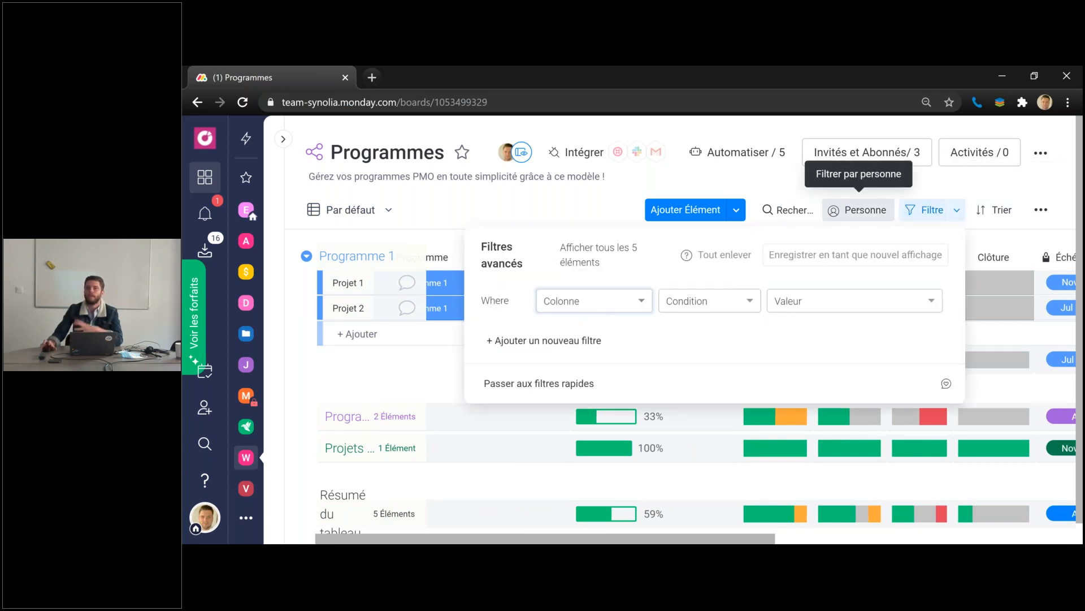
click(880, 220)
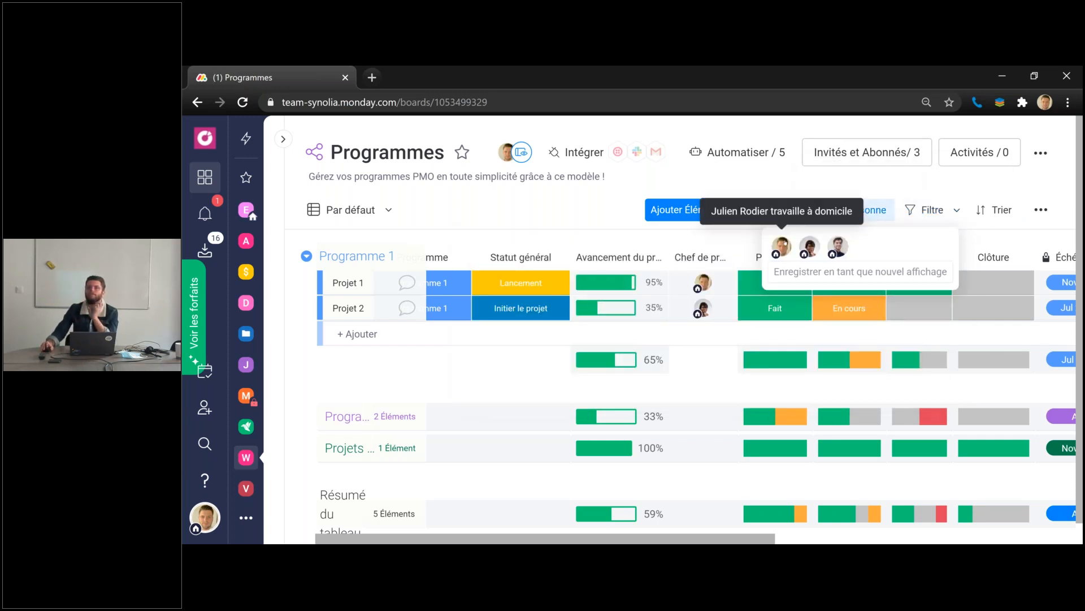
click(784, 243)
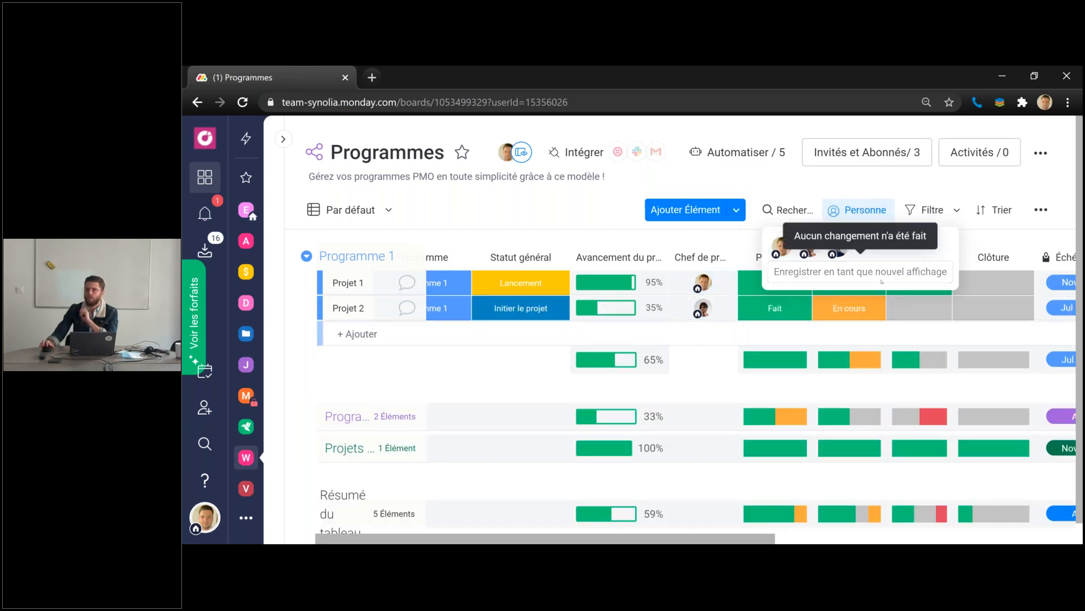
- View the board's existing views and the view types that can be added
click(358, 213)
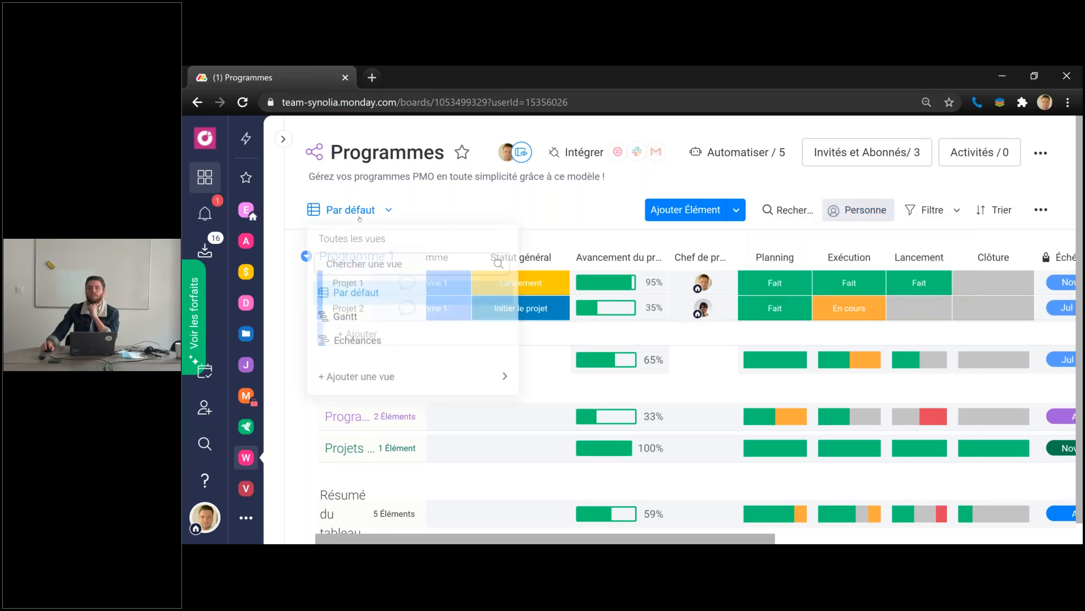
mouse_move(436, 380)
scroll(491, 362, down, 3)
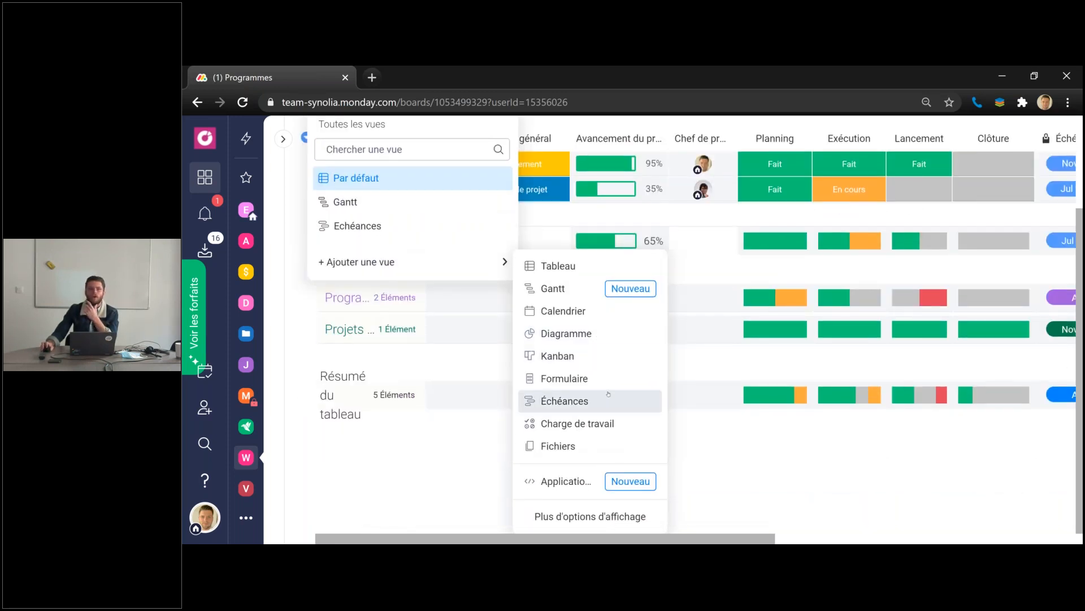
click(892, 469)
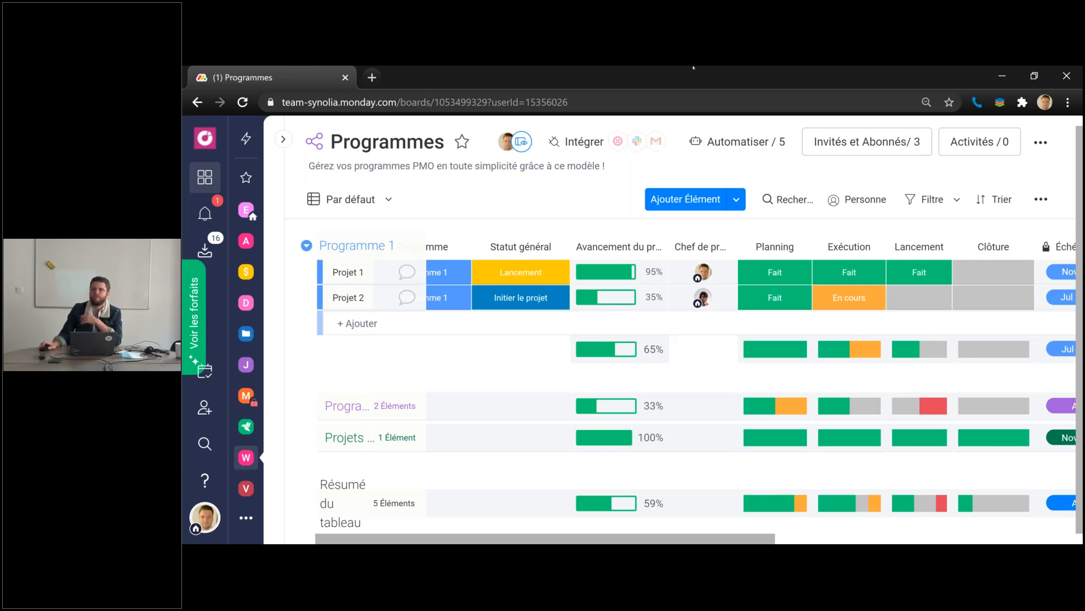
- Look through the board's options, including "Paramètres du tableau" and "Plus d'actions"
scroll(1042, 141, up, 1)
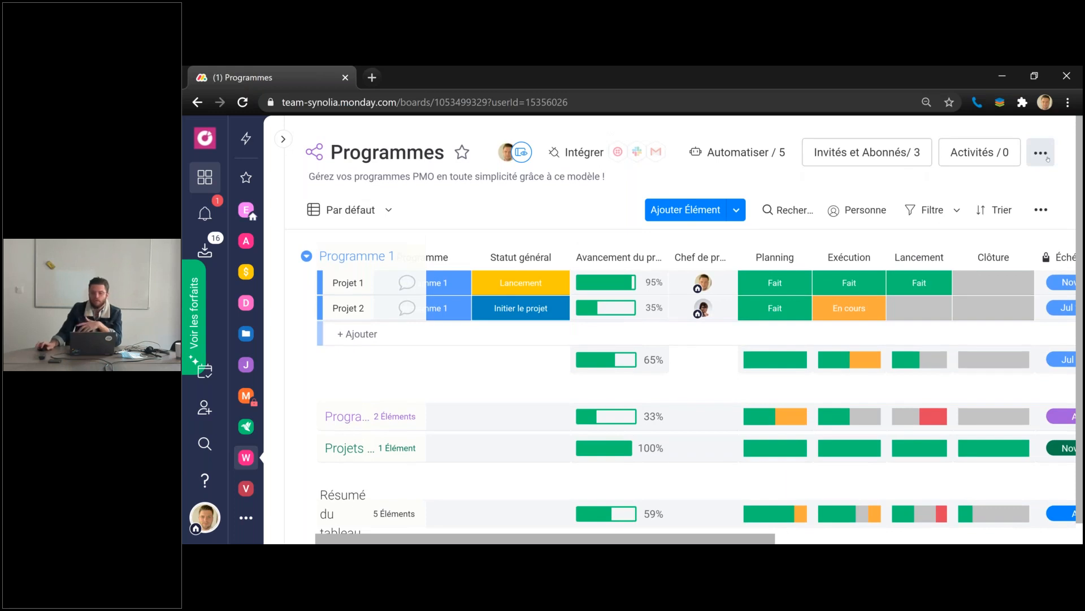
click(1046, 158)
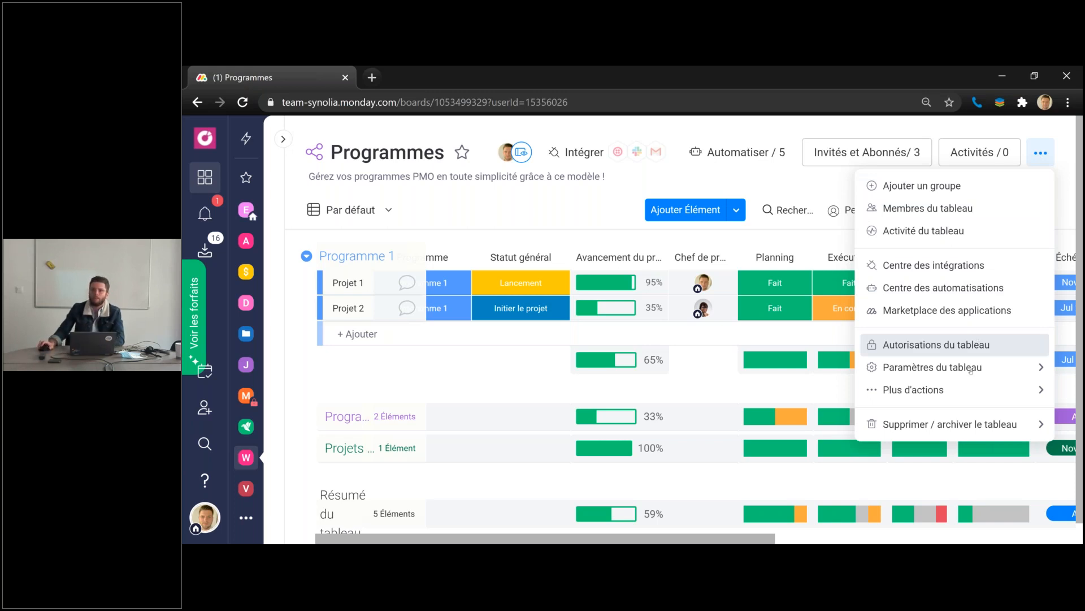
mouse_move(972, 371)
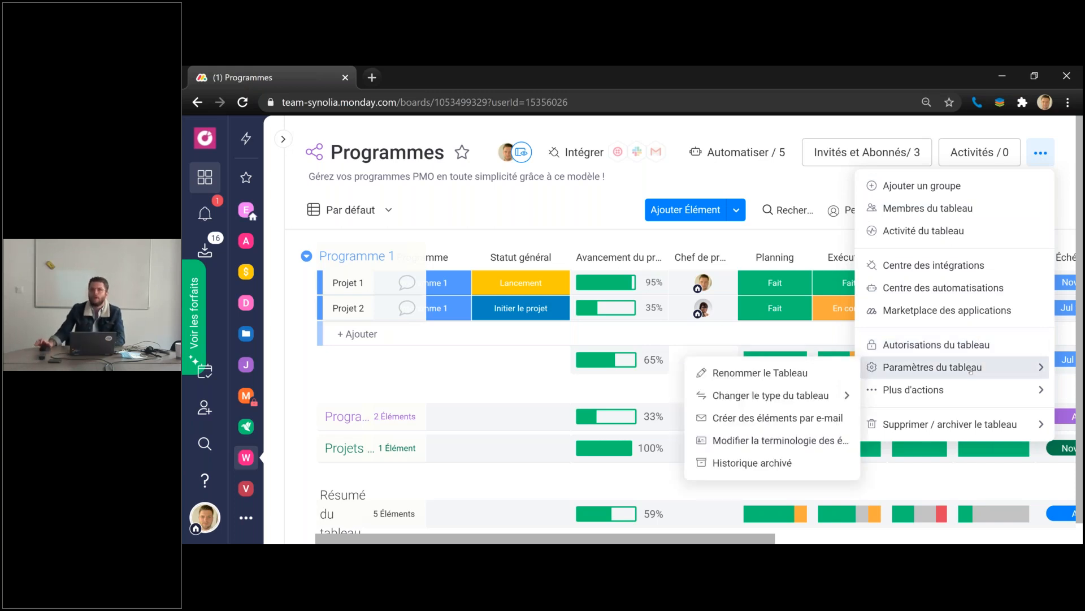
mouse_move(825, 392)
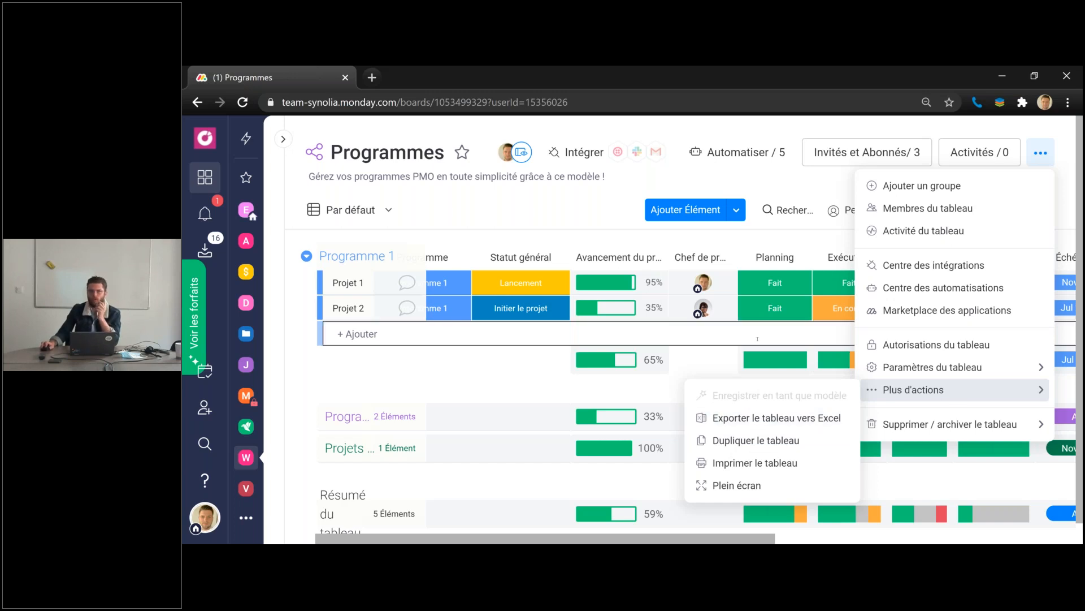
click(478, 382)
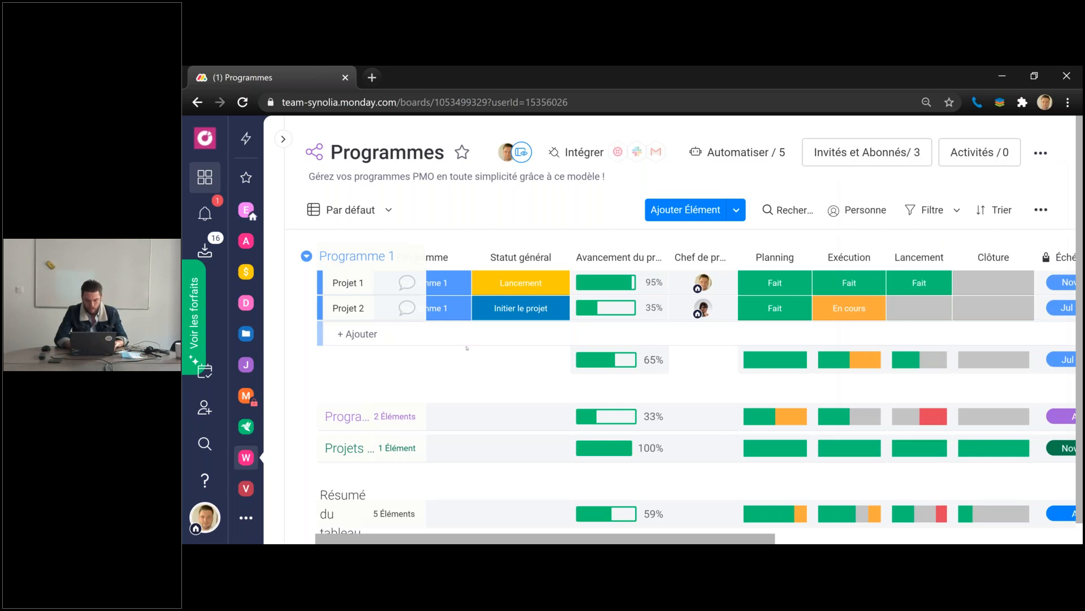
- Open "Dashboard PMO" through the quick search
key(ctrl+b)
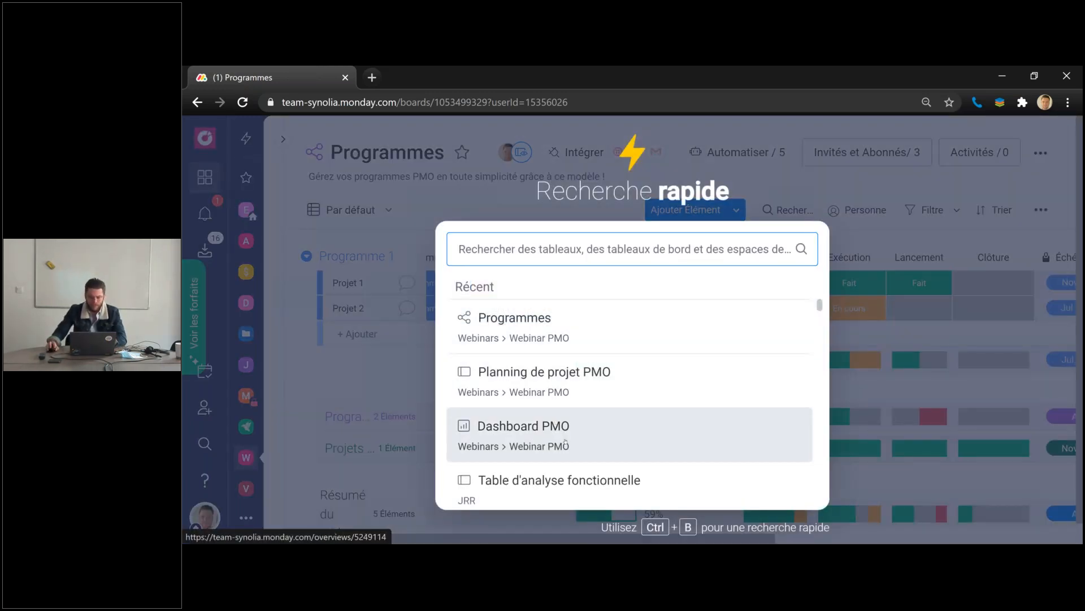
click(556, 422)
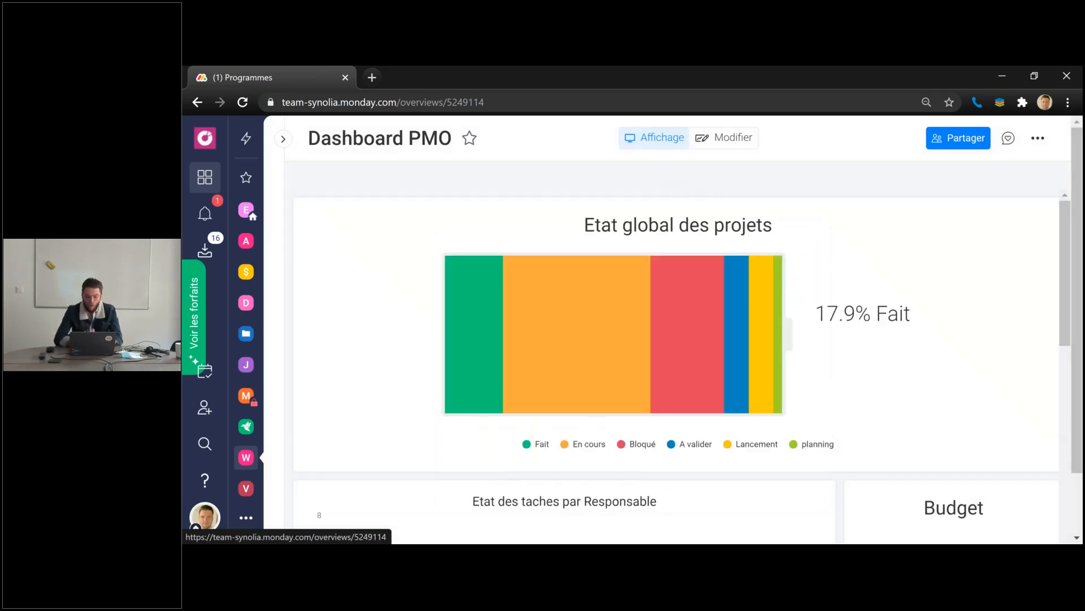
- Examine the status shares in "Etat global des projets" and the items behind the "En cours" segment, and return to the dashboard
mouse_move(691, 444)
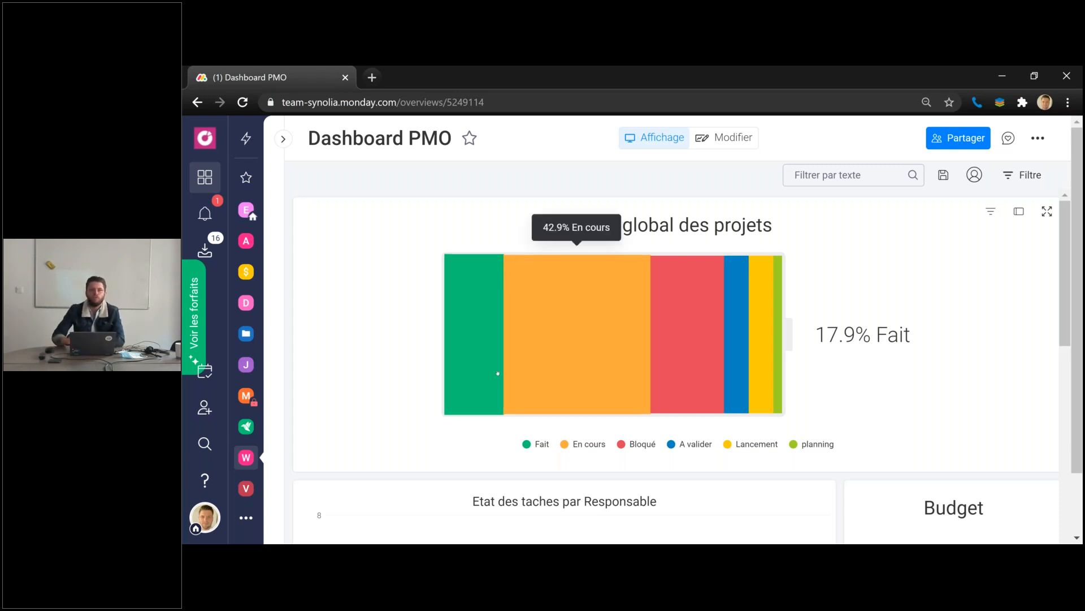
mouse_move(478, 389)
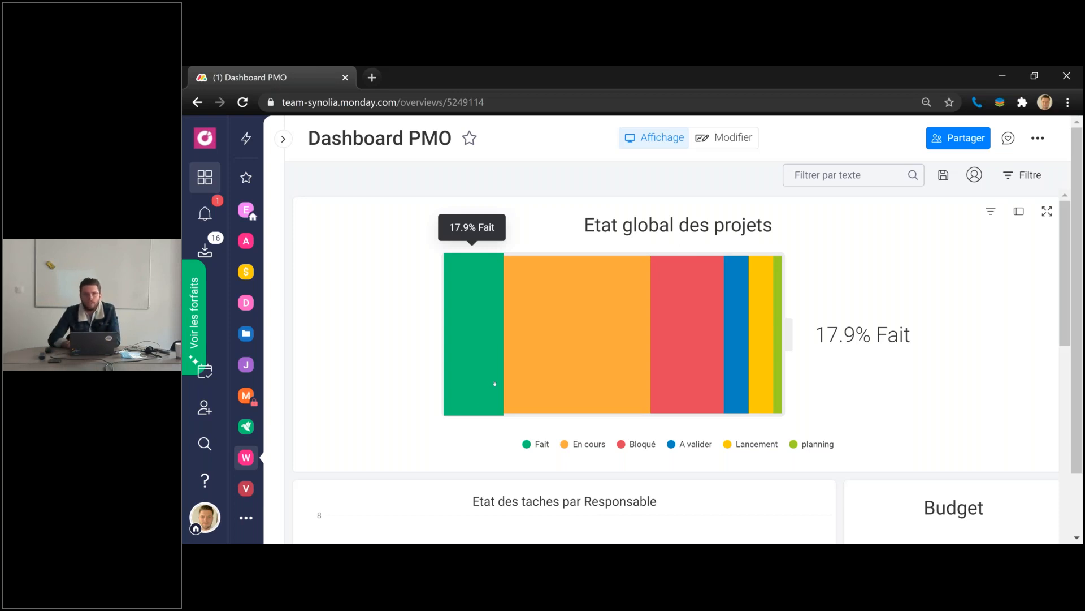
mouse_move(527, 375)
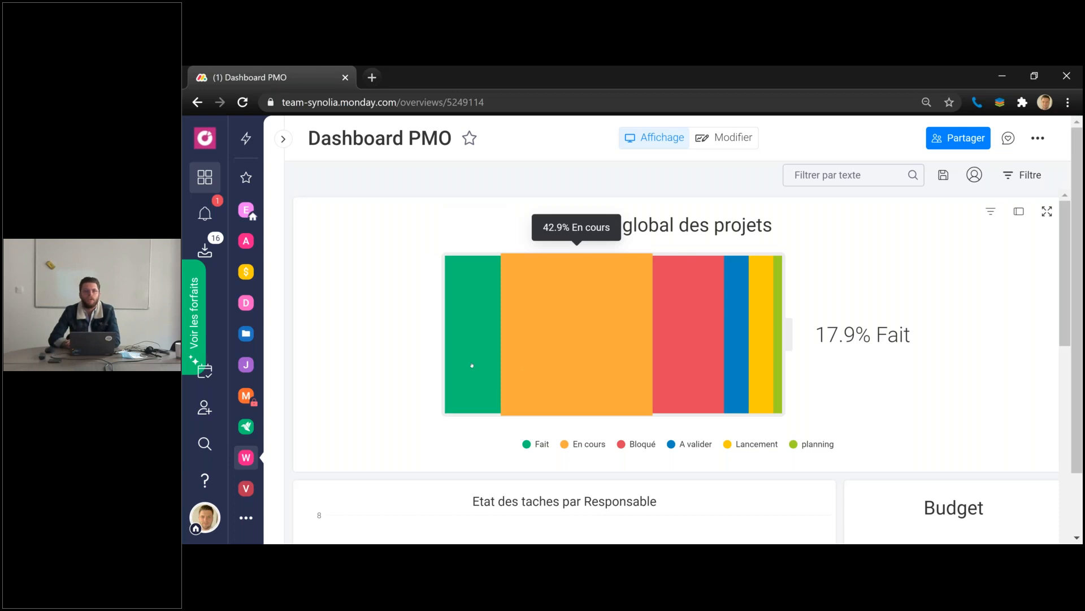
mouse_move(472, 366)
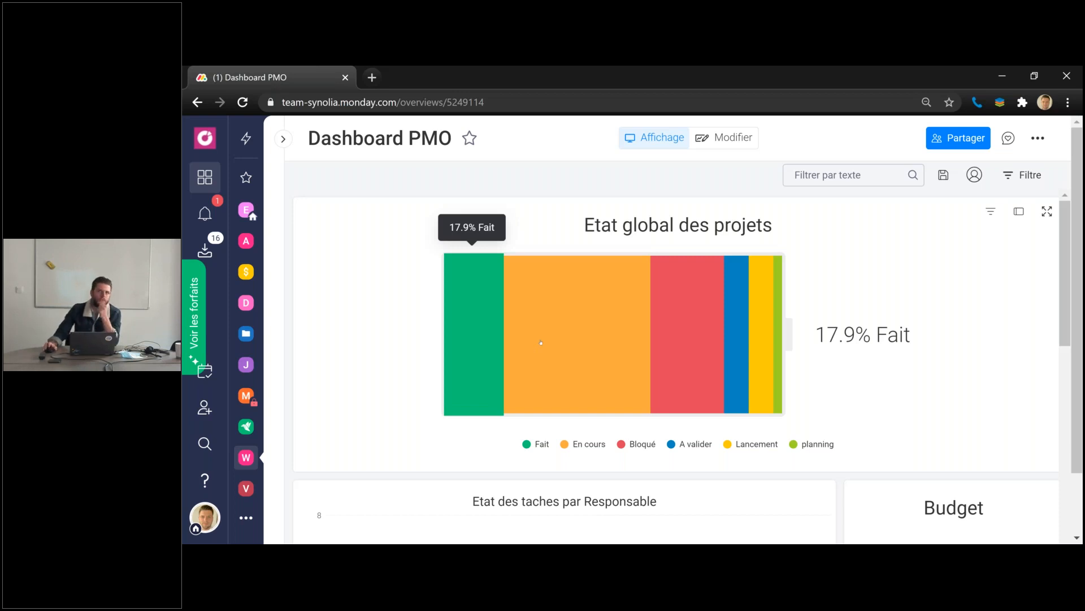
mouse_move(571, 311)
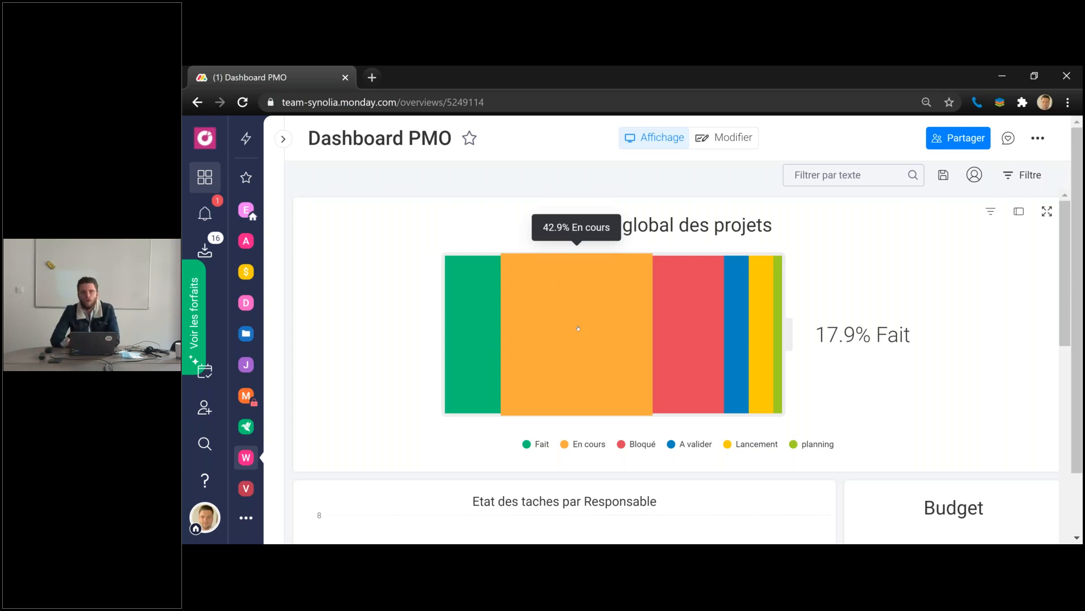
click(578, 329)
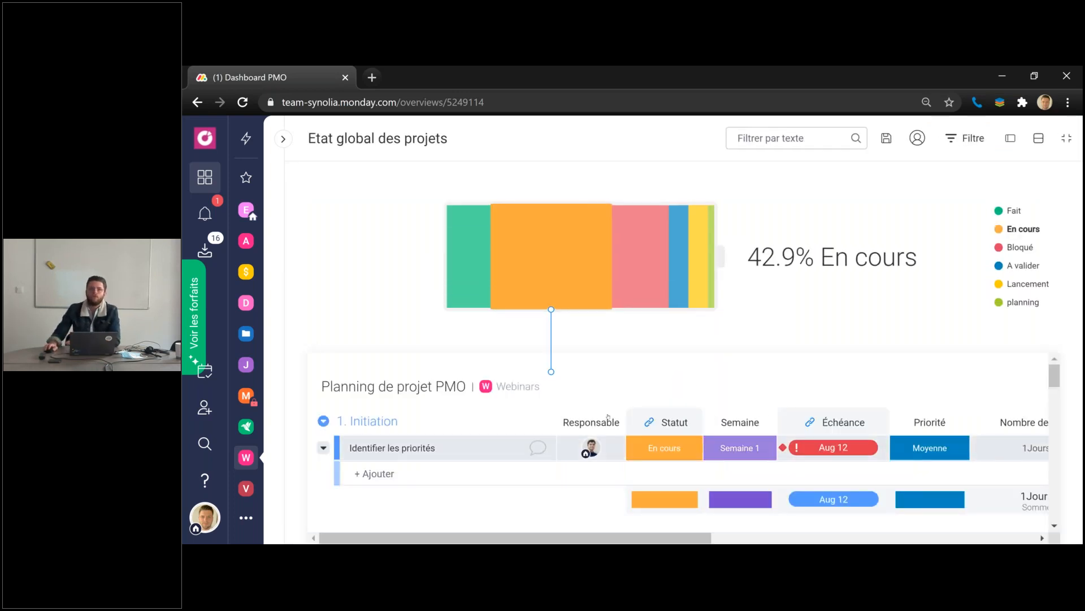
scroll(652, 458, down, 3)
scroll(668, 523, down, 2)
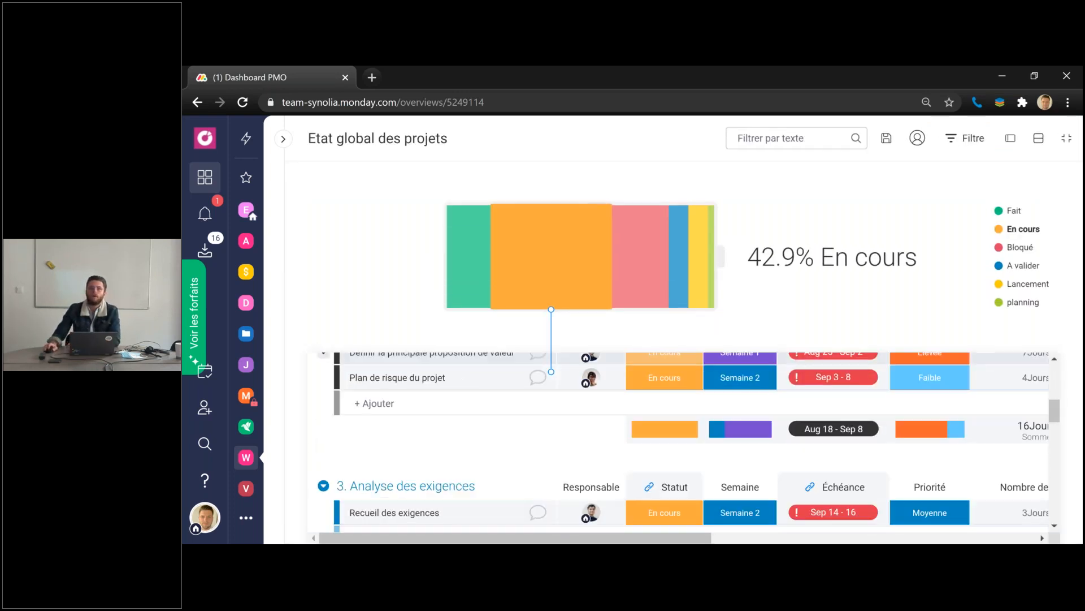
scroll(669, 523, down, 1)
scroll(668, 523, up, 6)
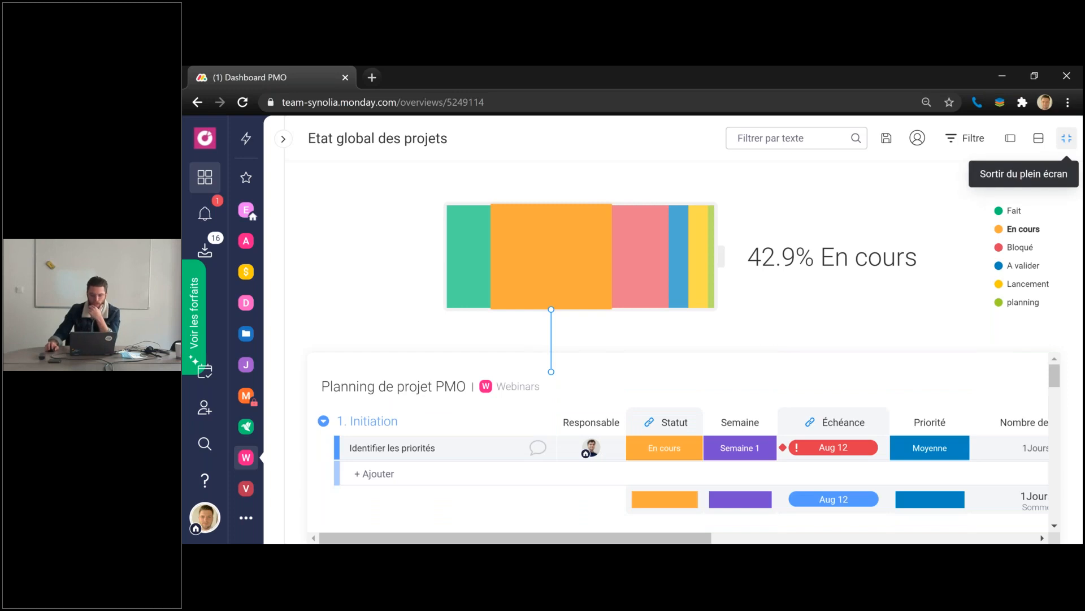
click(1067, 138)
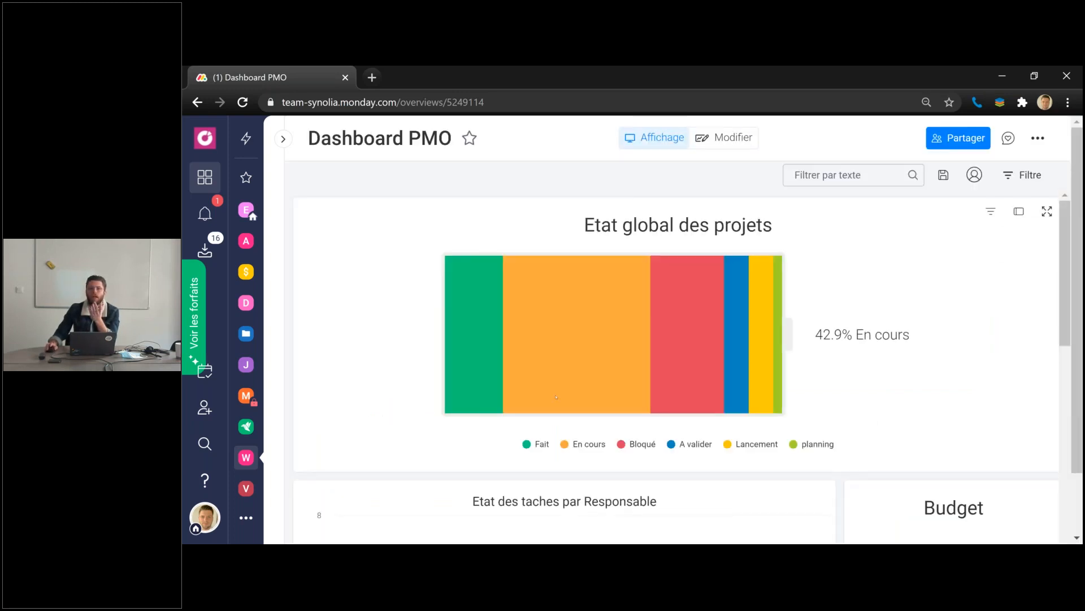
- Examine the task counts by status for each person in the "Etat des taches par Responsable" chart
scroll(556, 397, down, 4)
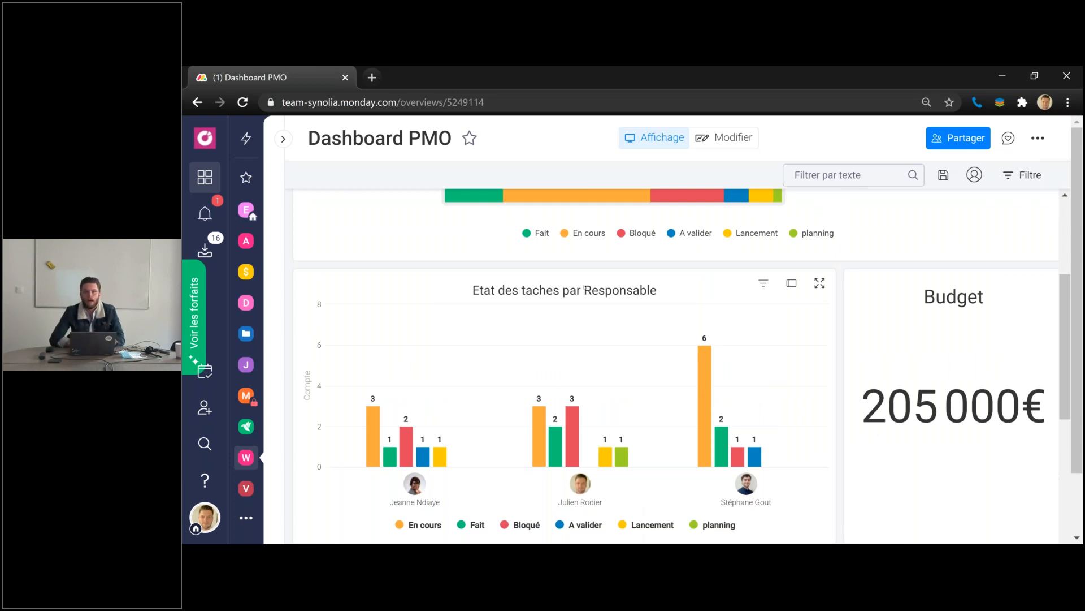
mouse_move(373, 421)
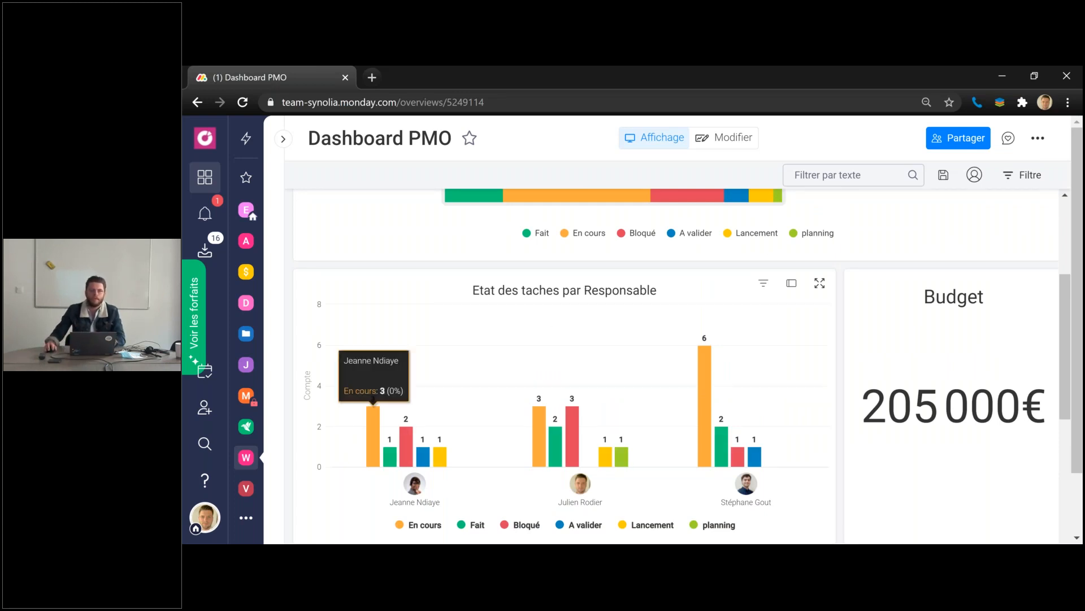
mouse_move(390, 462)
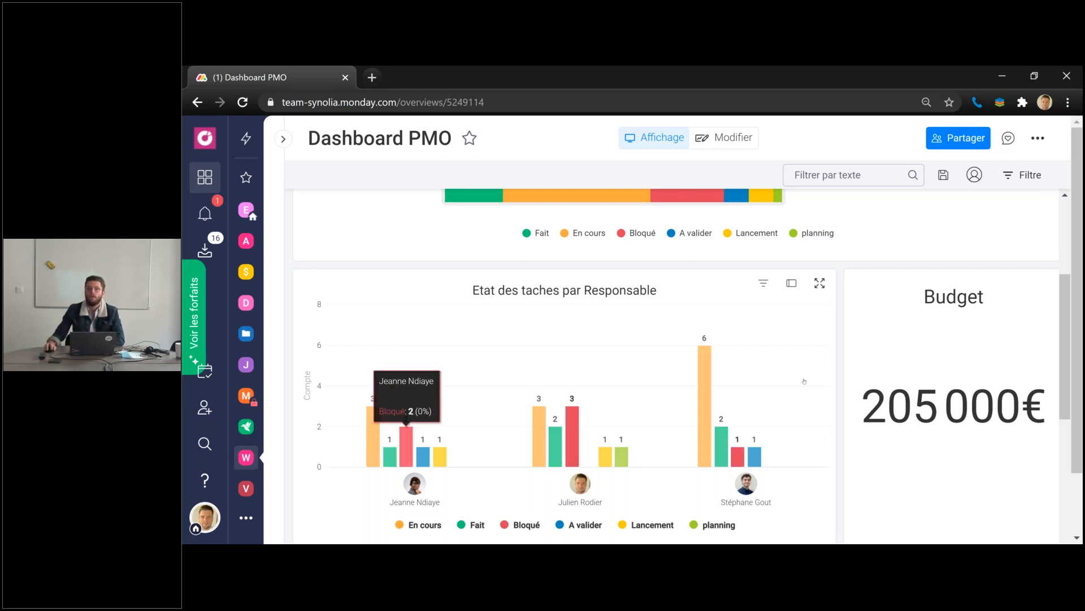
mouse_move(705, 430)
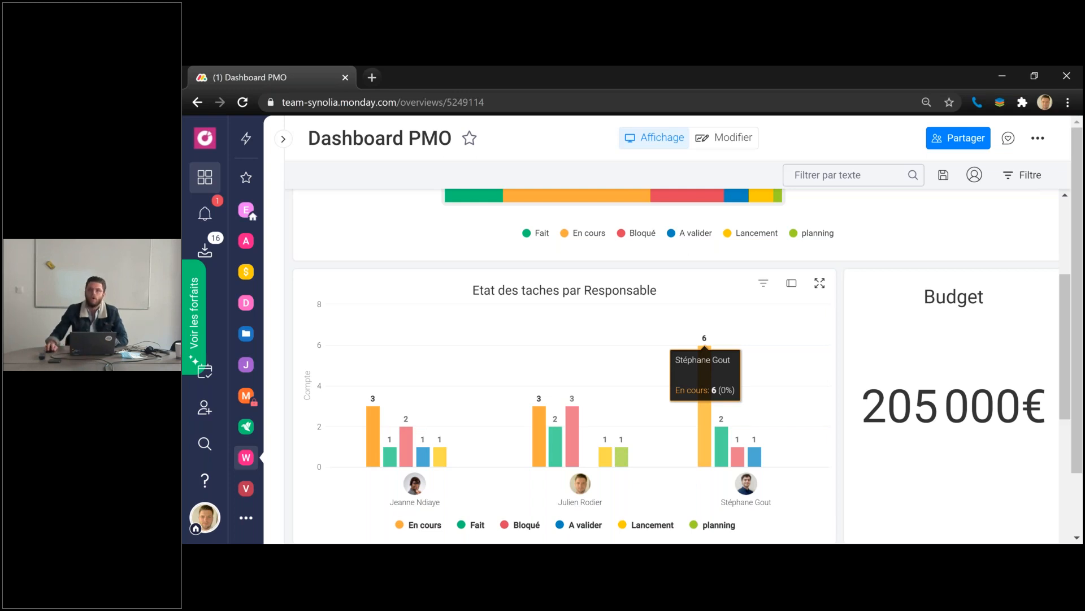
mouse_move(721, 447)
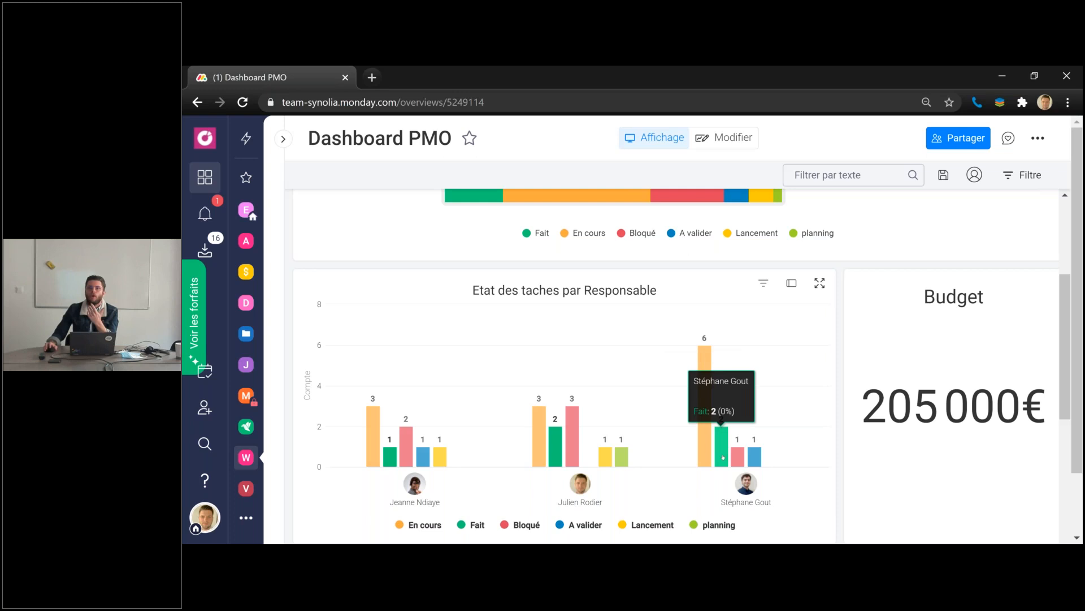
- Examine the items behind the "Fait" tasks in "Etat des taches par Responsable" and return to the dashboard
click(722, 452)
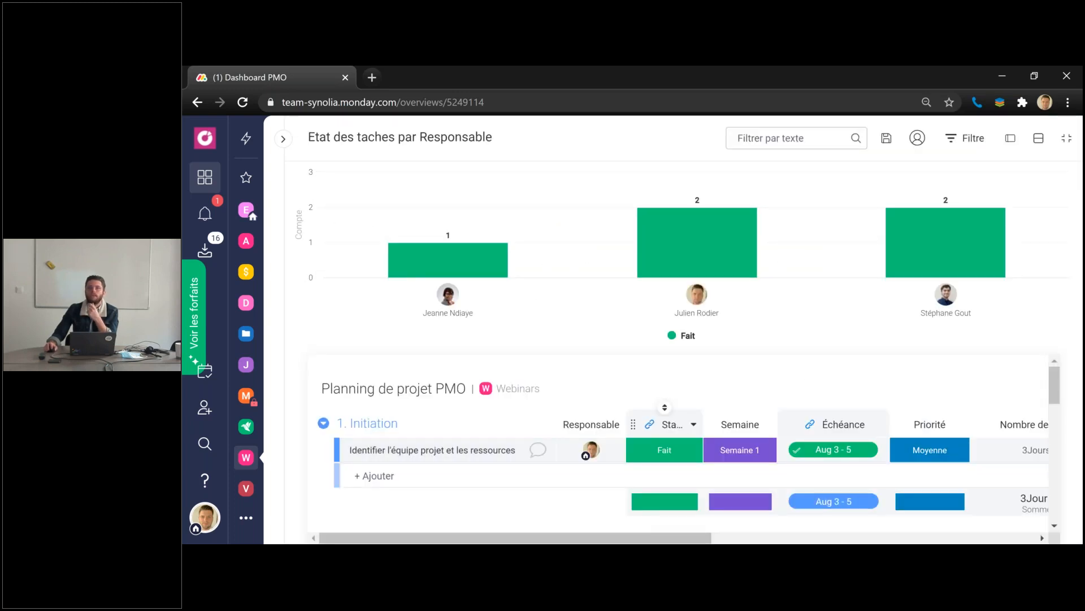
scroll(680, 493, down, 10)
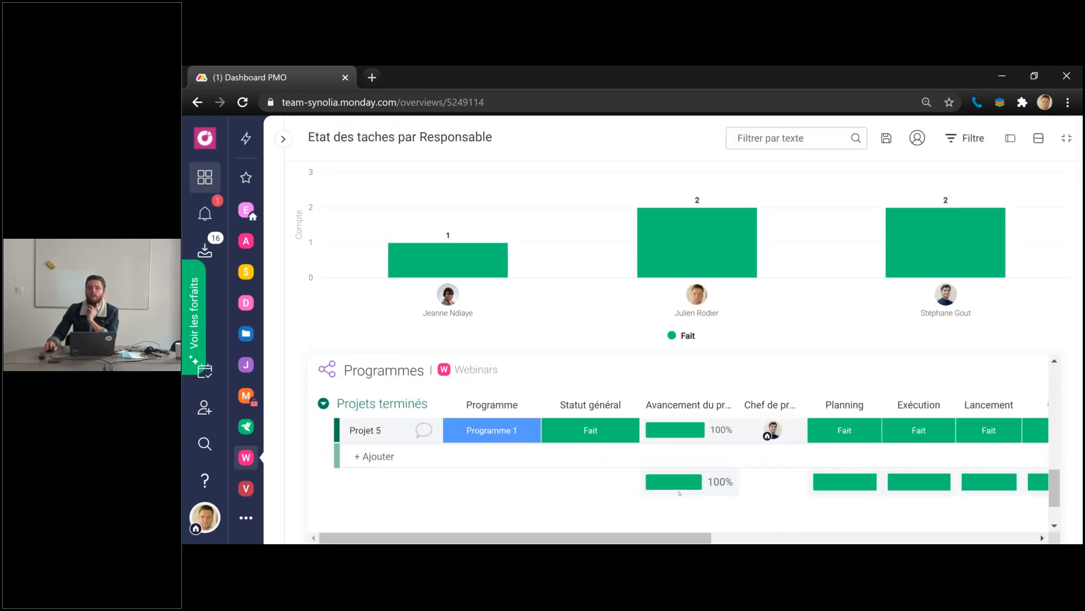
scroll(679, 493, up, 3)
scroll(430, 396, up, 3)
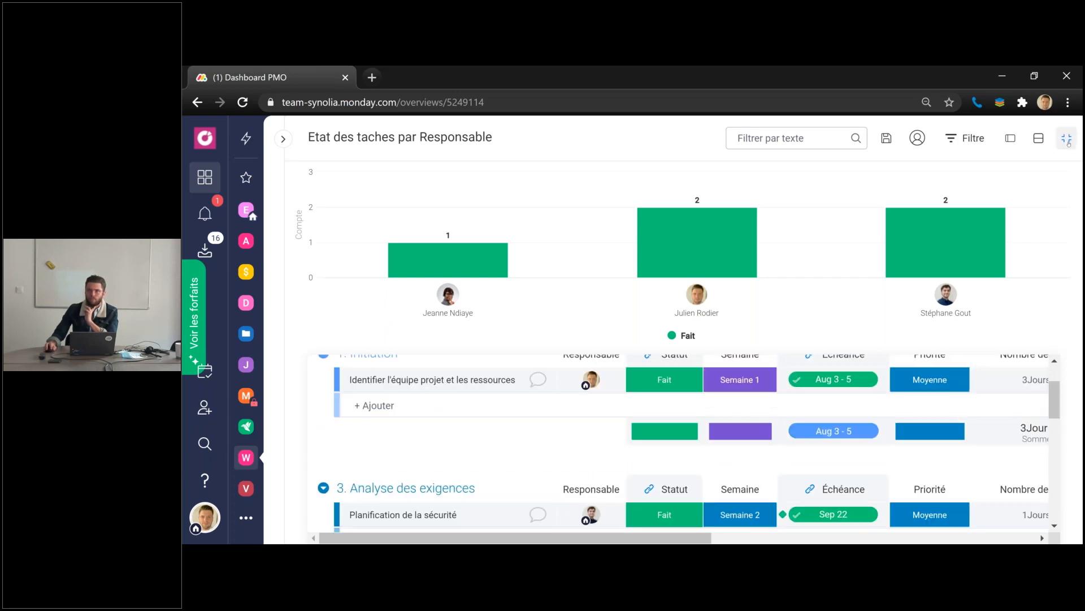
click(1067, 138)
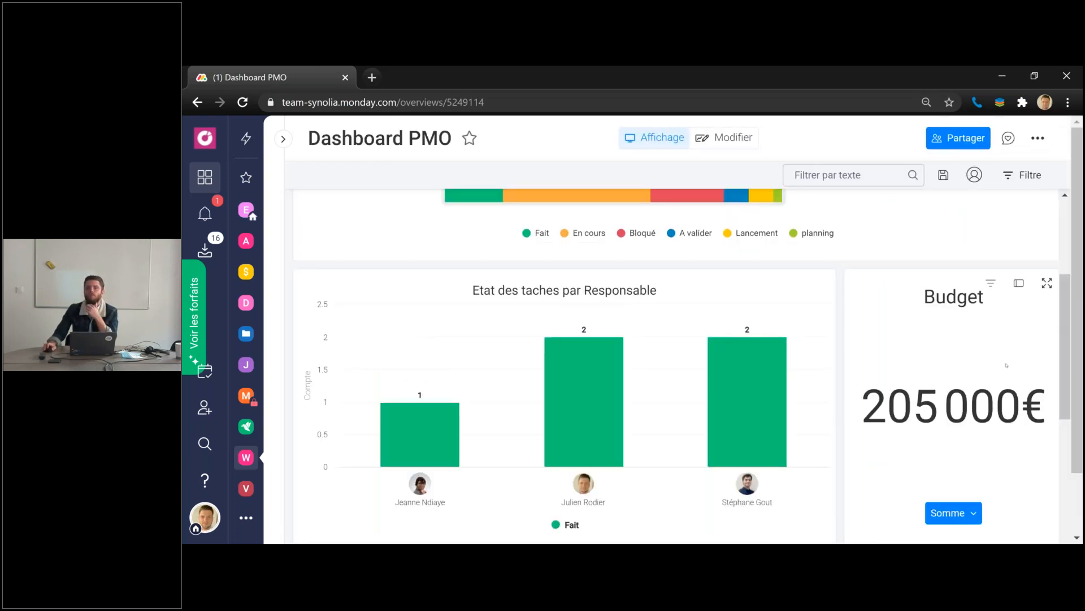
- Reschedule "Projet 1" in the dashboard's workload widget to run from about mid-March to the end of June 2021
scroll(1007, 366, down, 1)
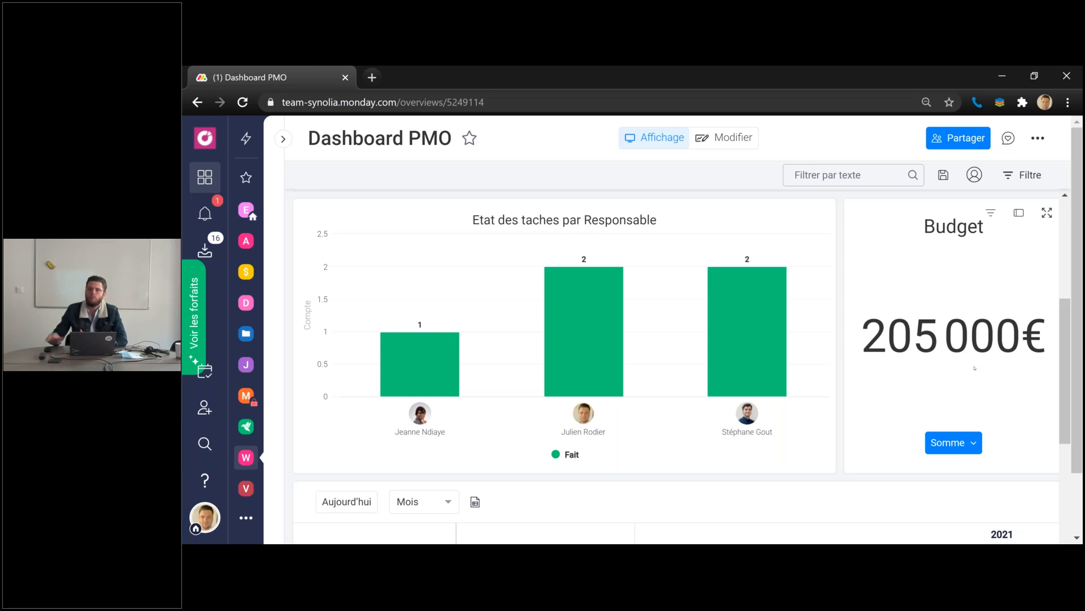
scroll(929, 375, down, 4)
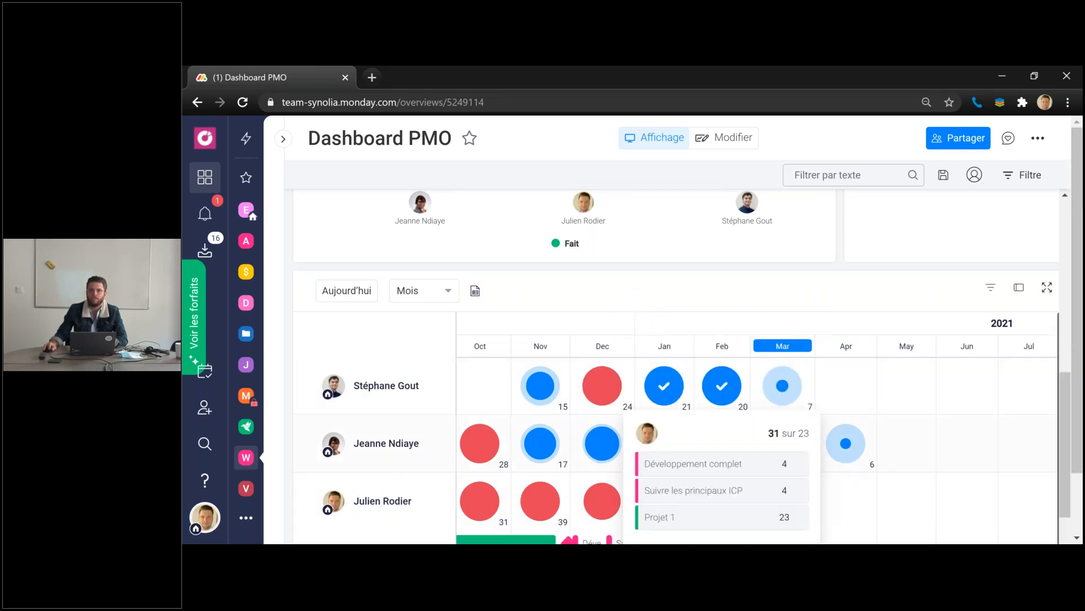
scroll(597, 389, down, 3)
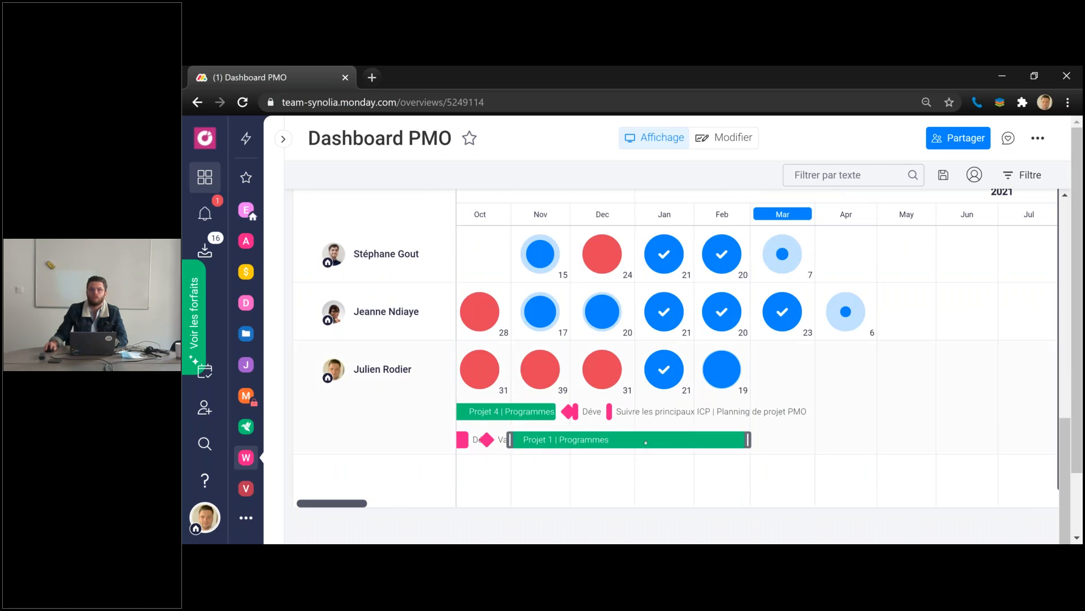
drag(624, 444, 880, 444)
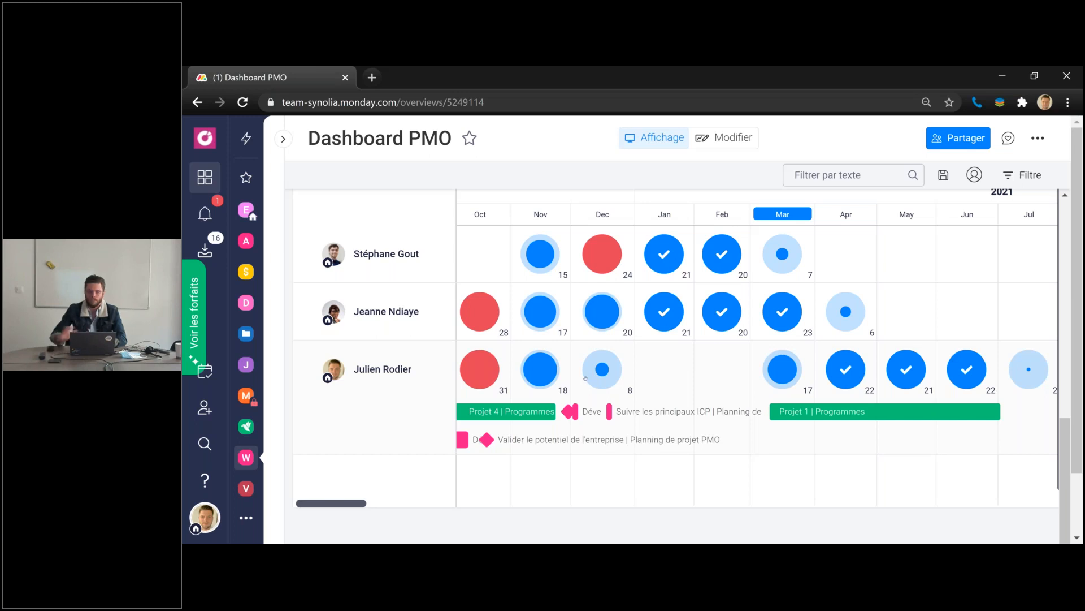
mouse_move(610, 371)
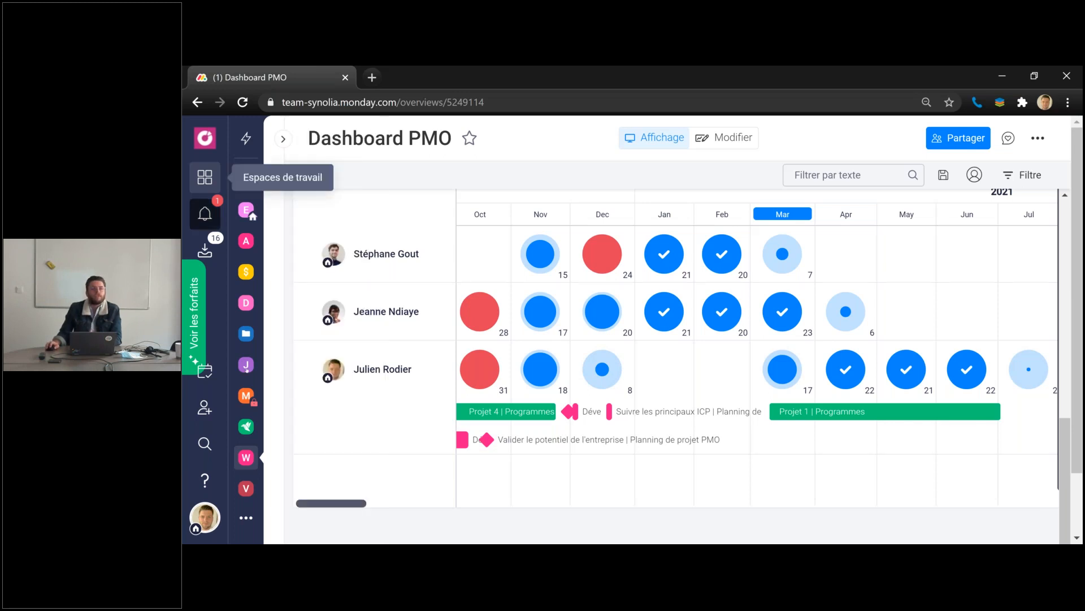
- Look at the updates in "Boite de réception" and at the weekly tasks and followed team members in "Ma semaine"
click(205, 250)
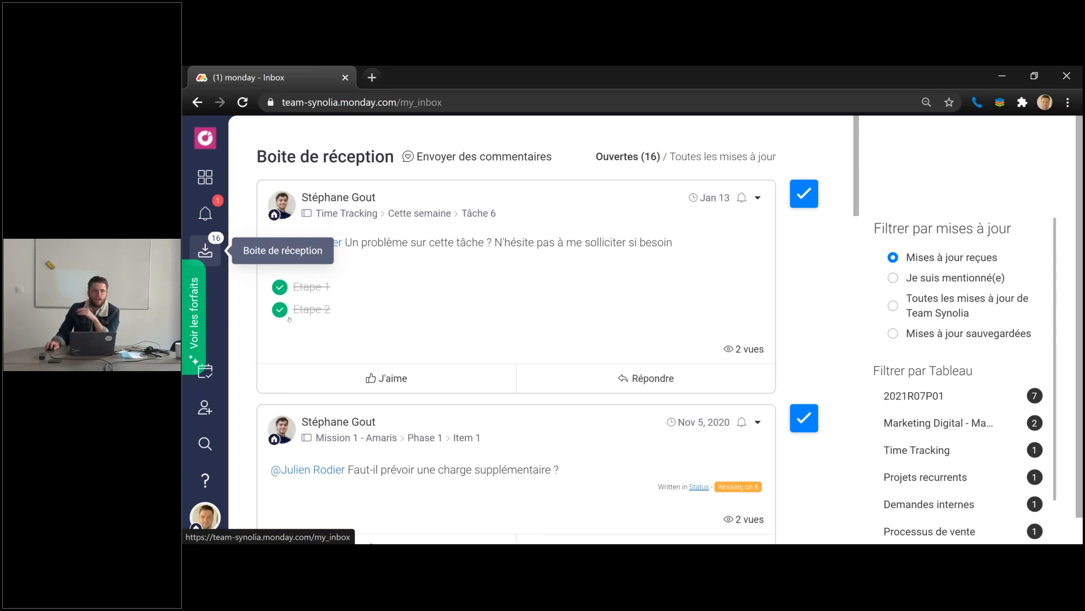
click(205, 371)
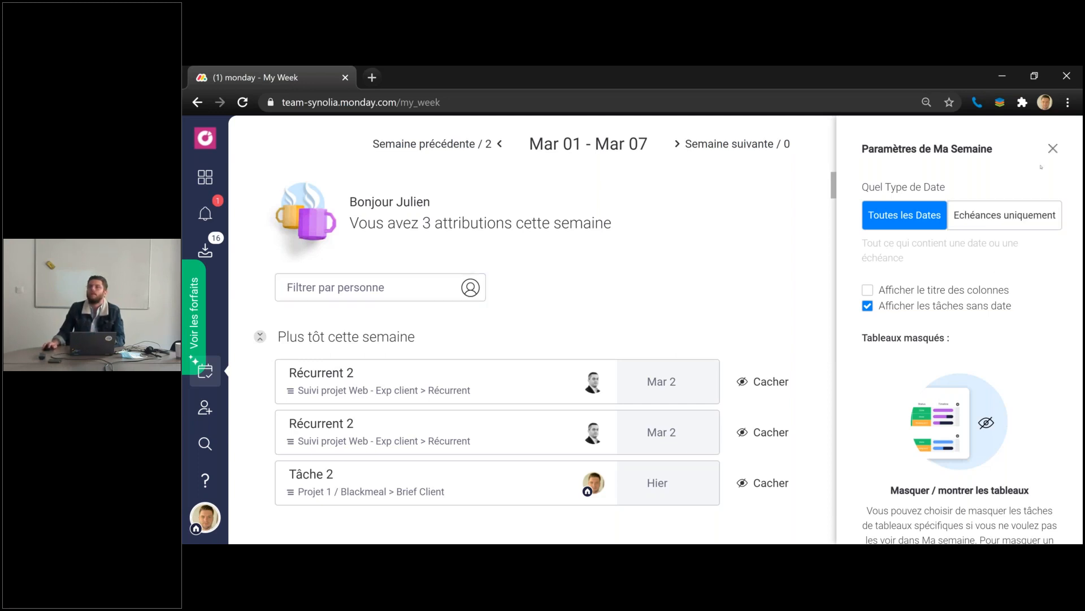
click(1053, 149)
click(997, 138)
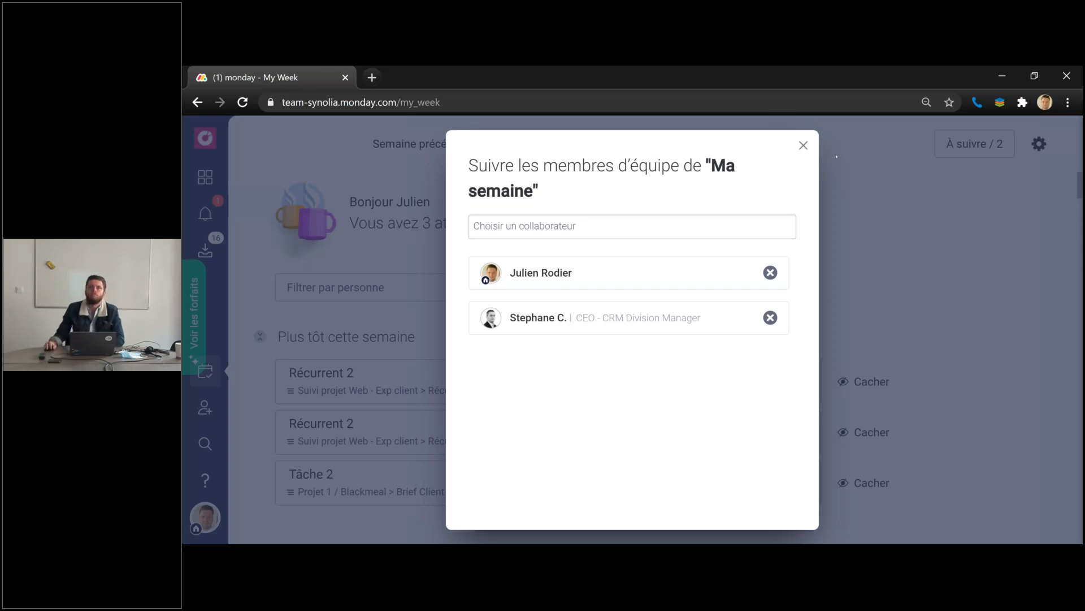
click(803, 145)
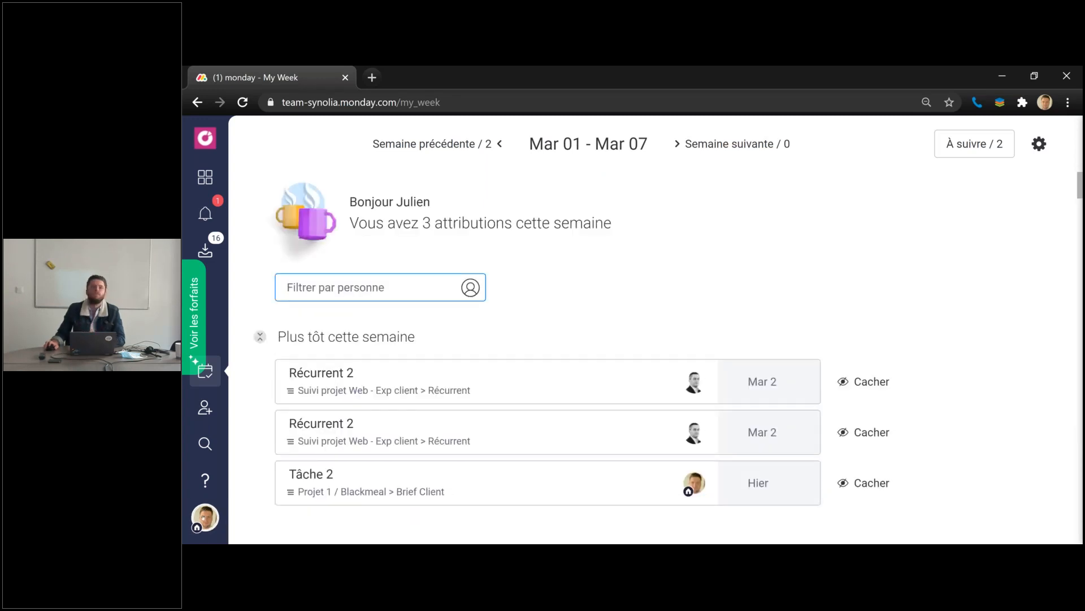
- Look through the account options, and switch to the presentation's "Questions / réponses" slide
click(204, 515)
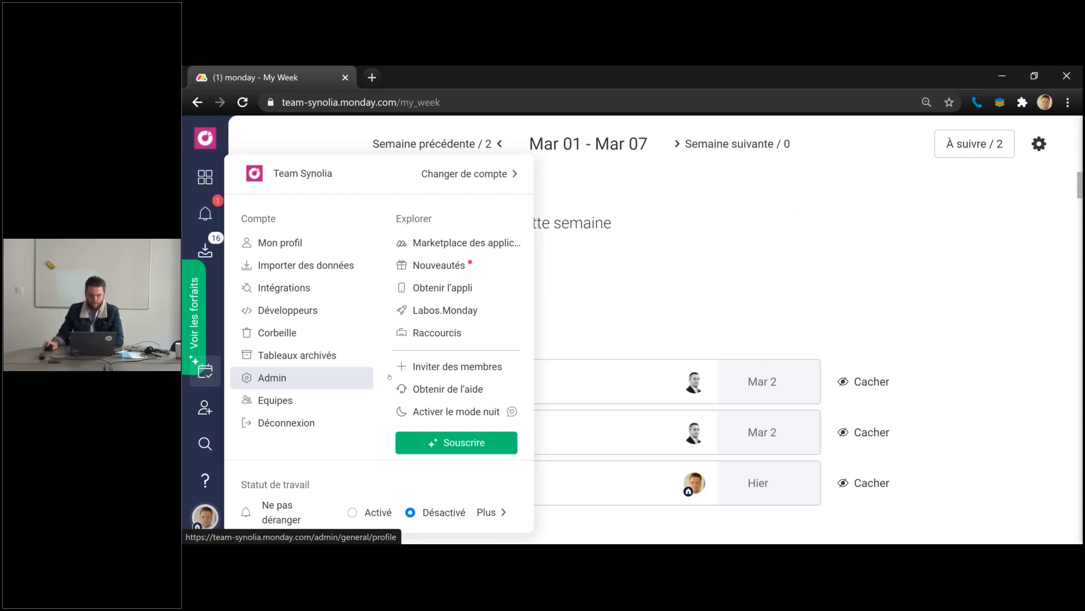
click(966, 275)
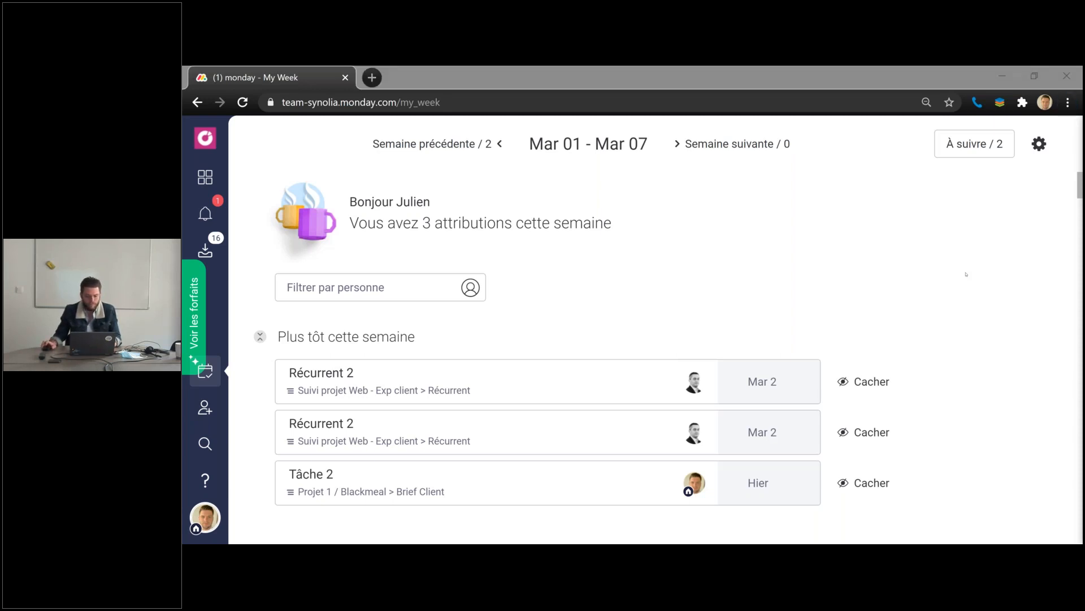
key(alt+Tab)
key(Right)
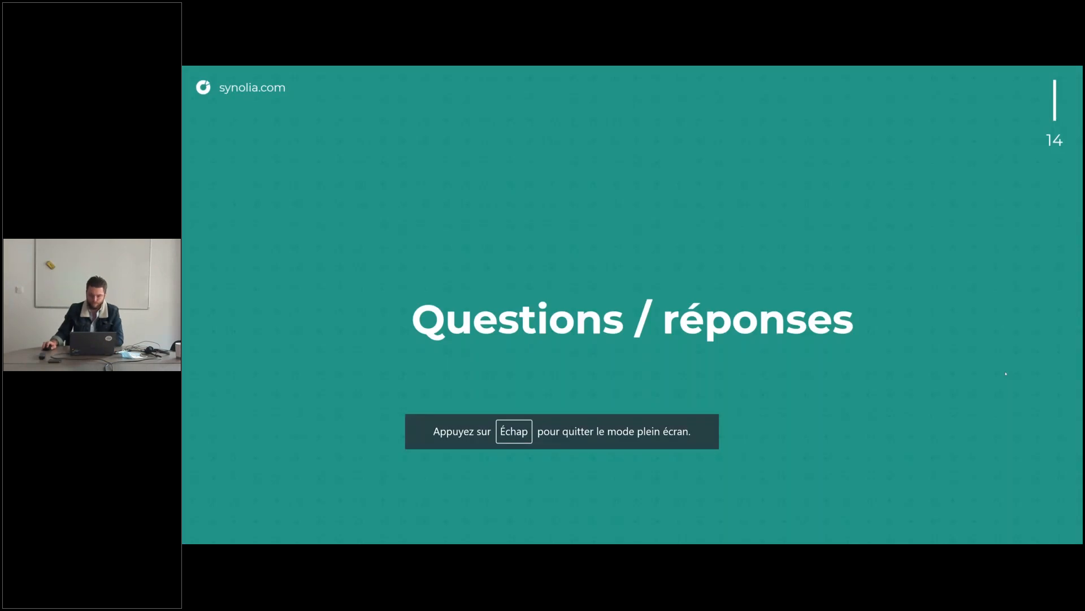
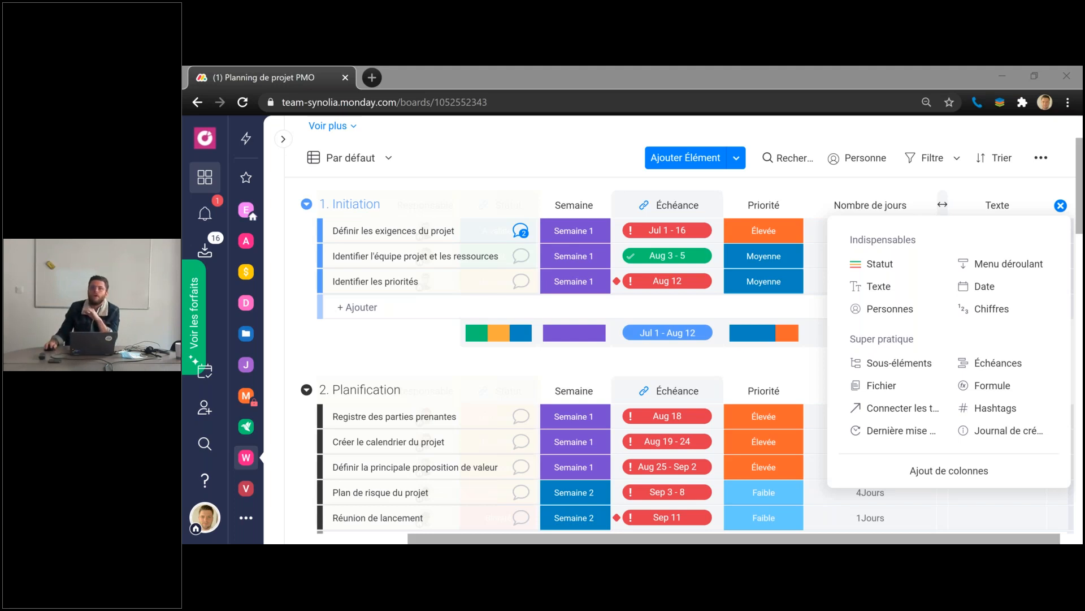
- Examine the "Planning de projet PMO" board options and the dialog for saving the board as a template, without creating one
click(498, 183)
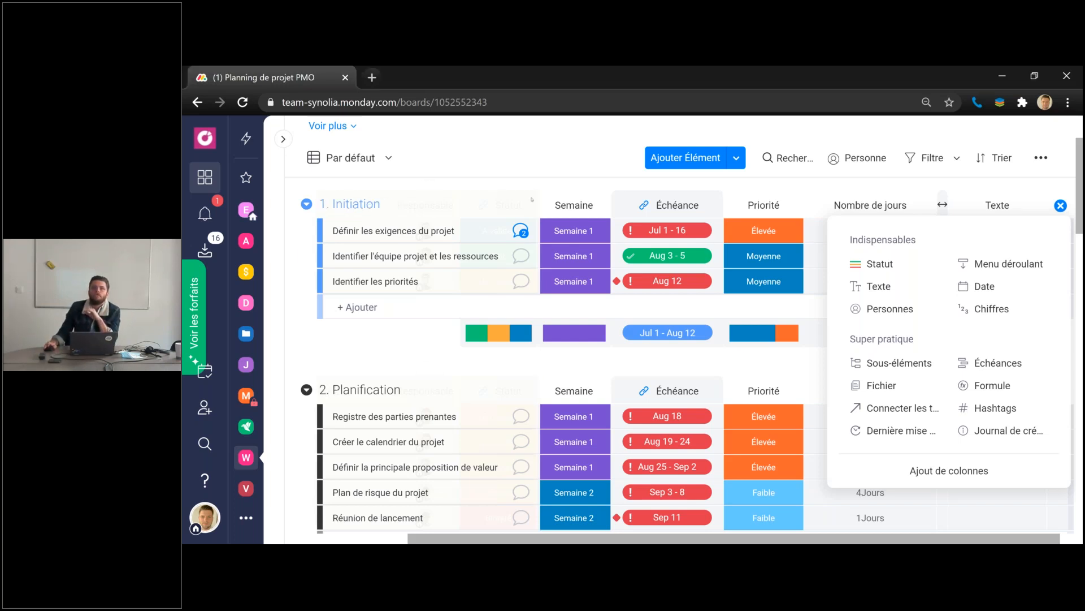
scroll(532, 199, up, 3)
click(1040, 152)
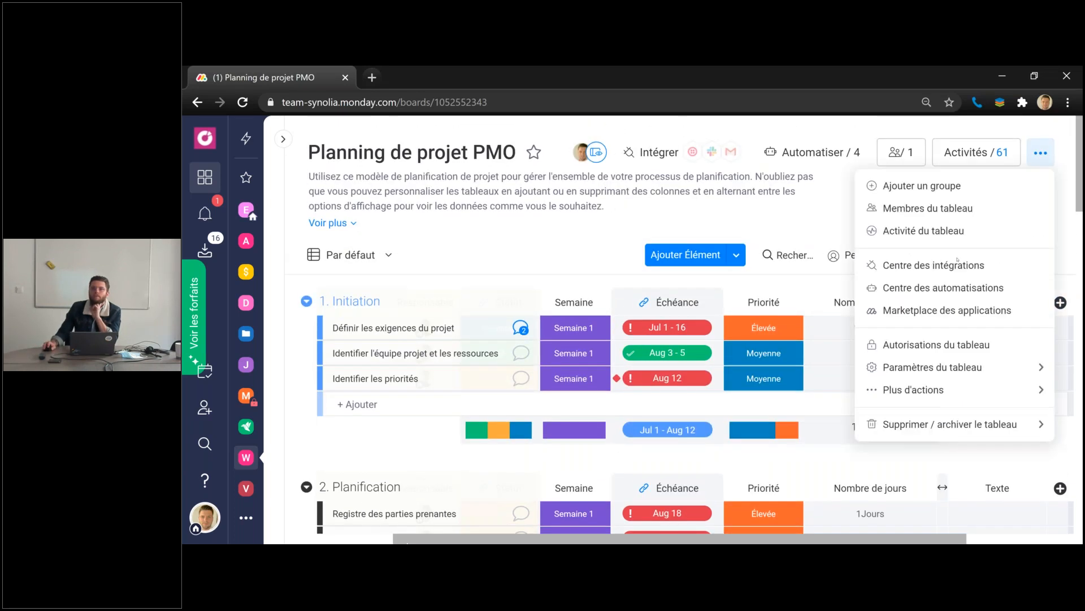
mouse_move(959, 371)
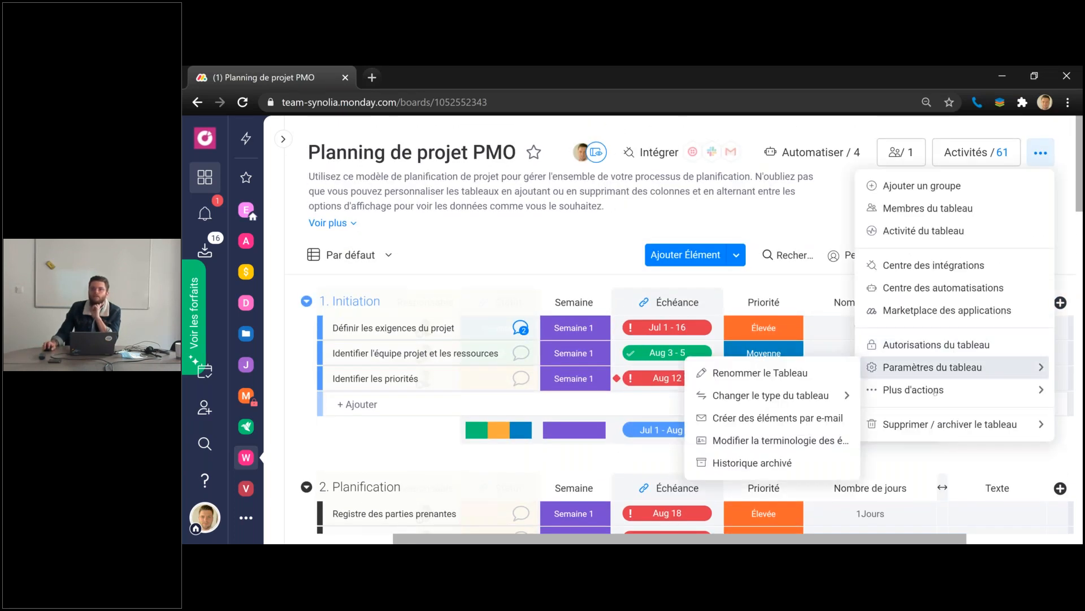
mouse_move(936, 391)
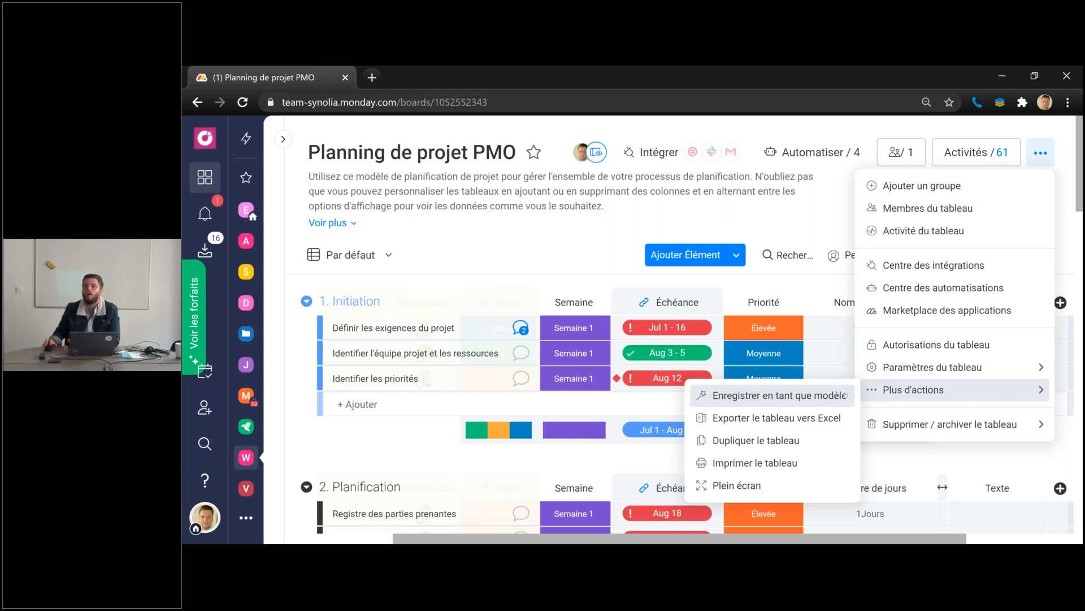
click(735, 395)
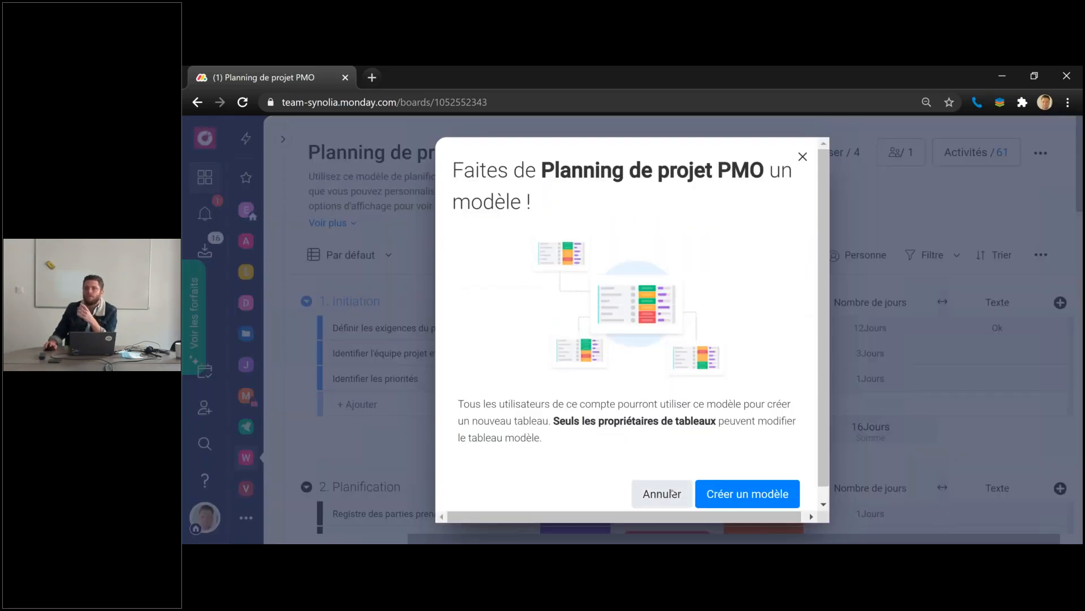
click(671, 493)
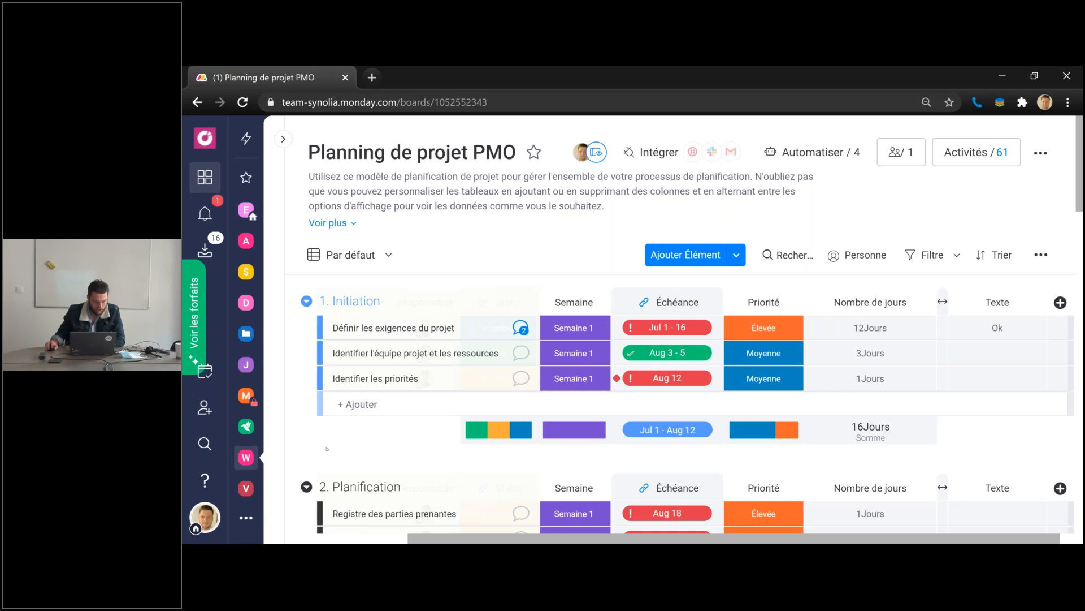
- Open "Dashboard PMO" through the quick search
key(alt+Tab)
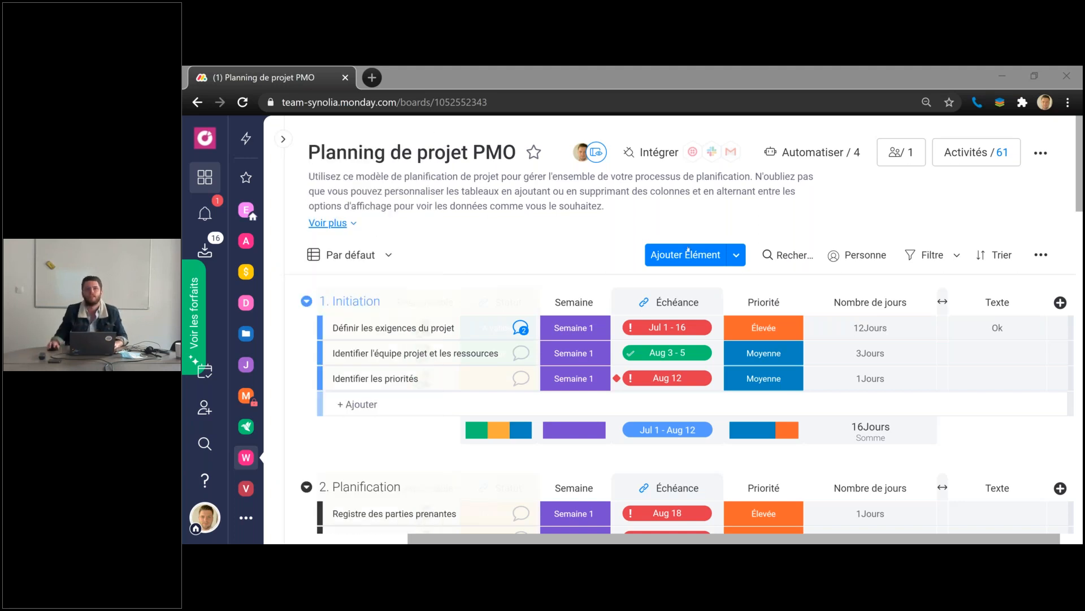
click(531, 237)
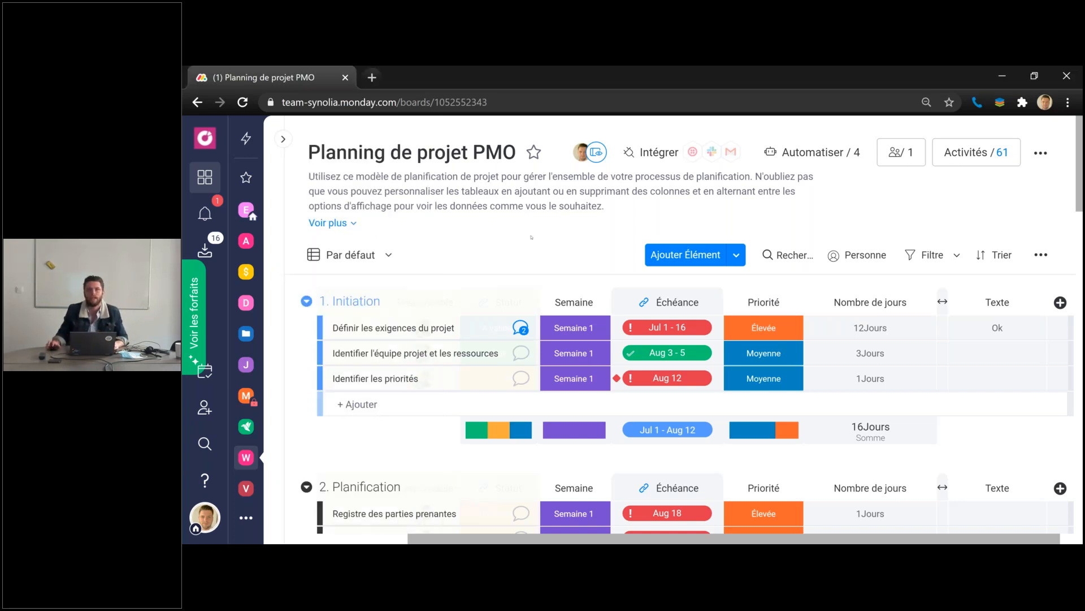
key(ctrl+b)
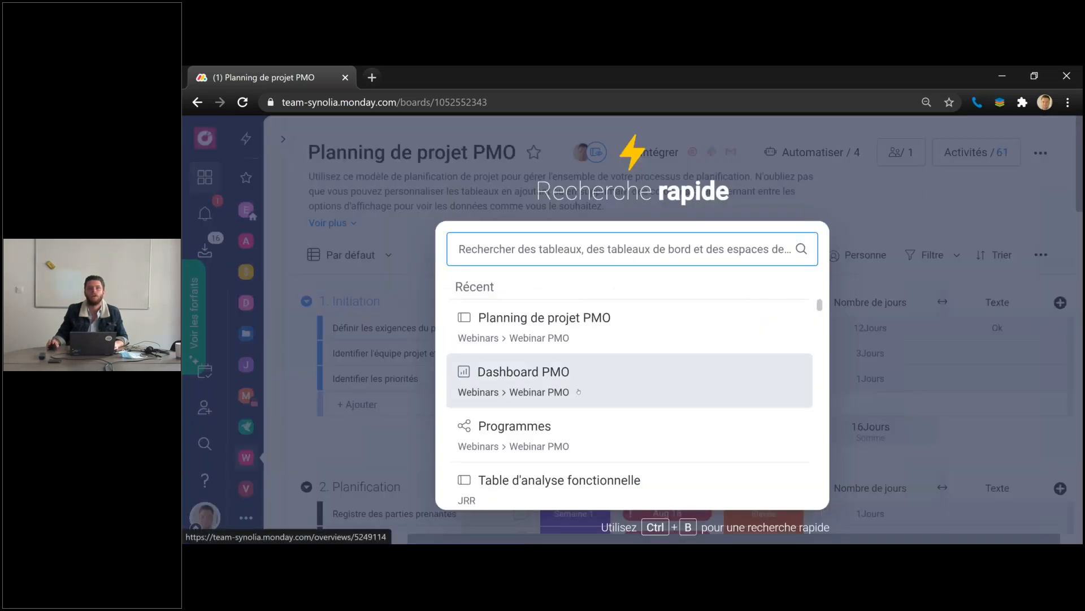
key(Return)
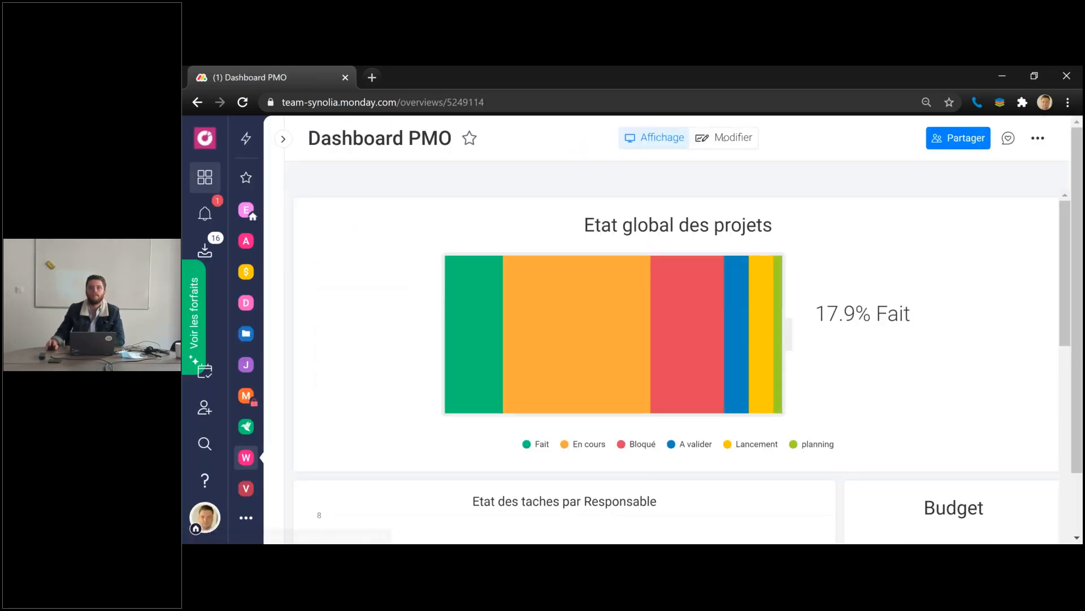
- Put the dashboard in edit mode and browse all widgets offered in "Centre de widgets"
click(755, 139)
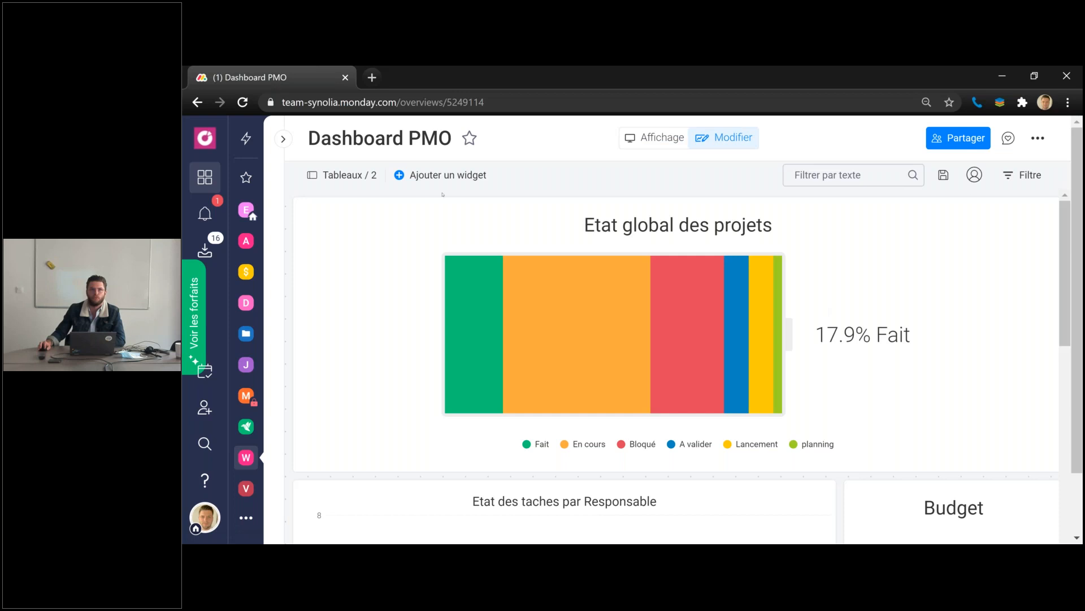
click(441, 175)
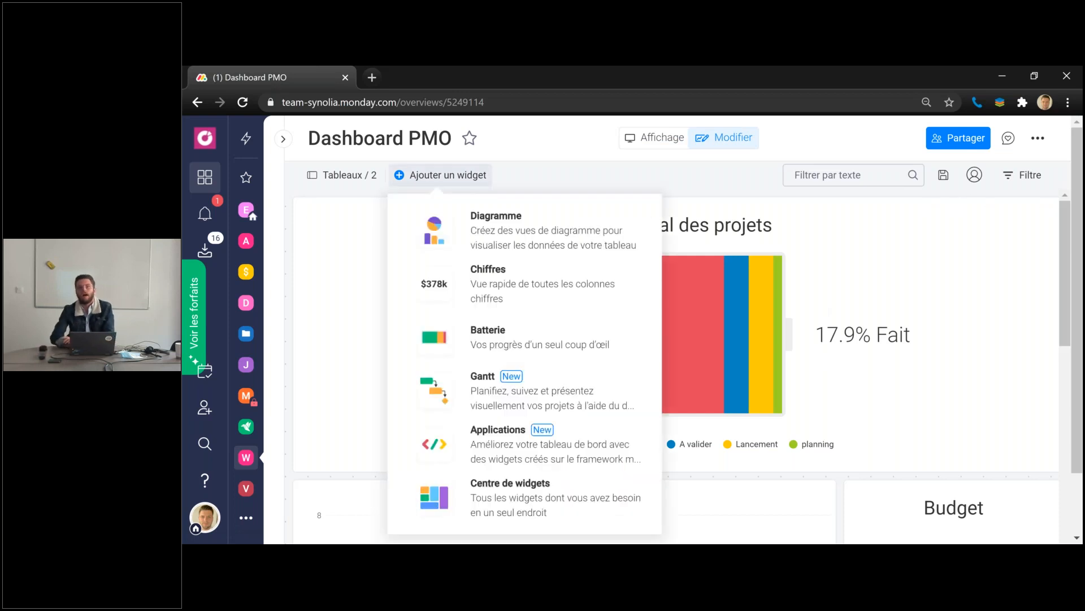
click(519, 499)
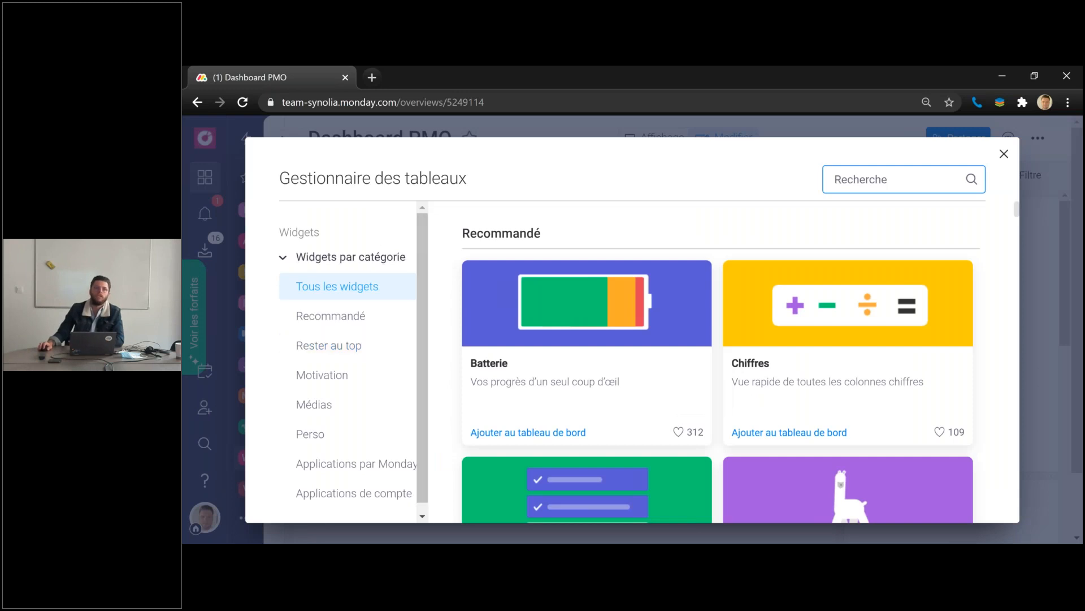
scroll(775, 363, down, 3)
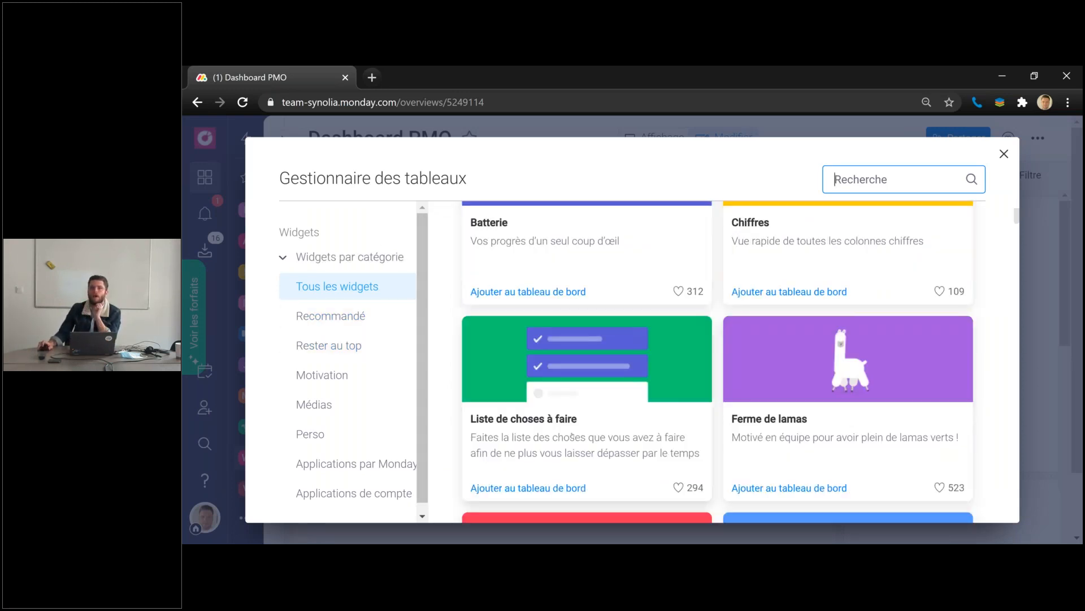
scroll(595, 425, down, 5)
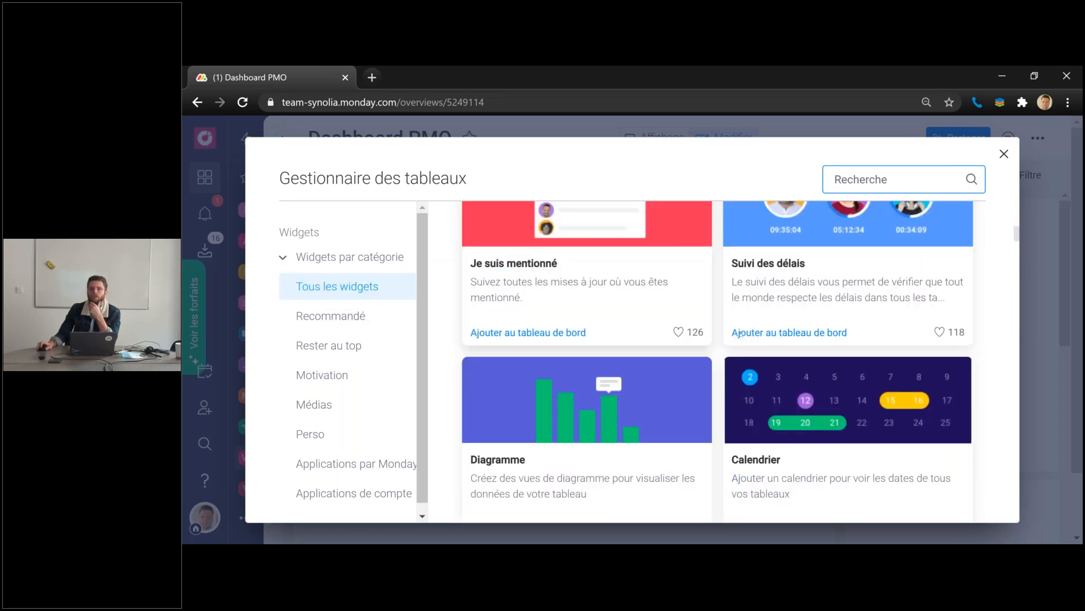
scroll(910, 384, down, 4)
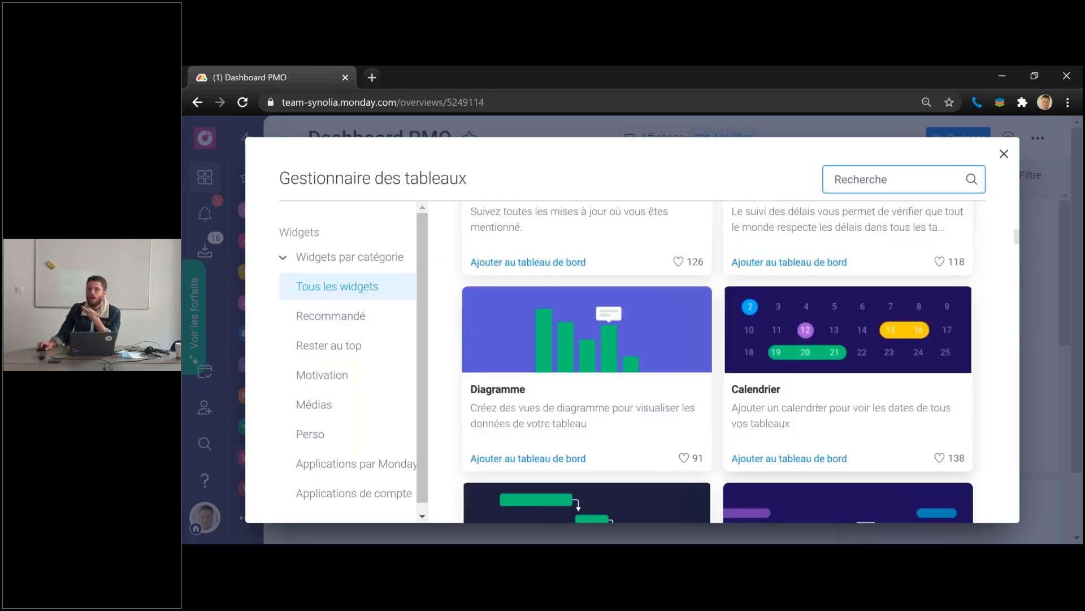
scroll(899, 413, down, 1)
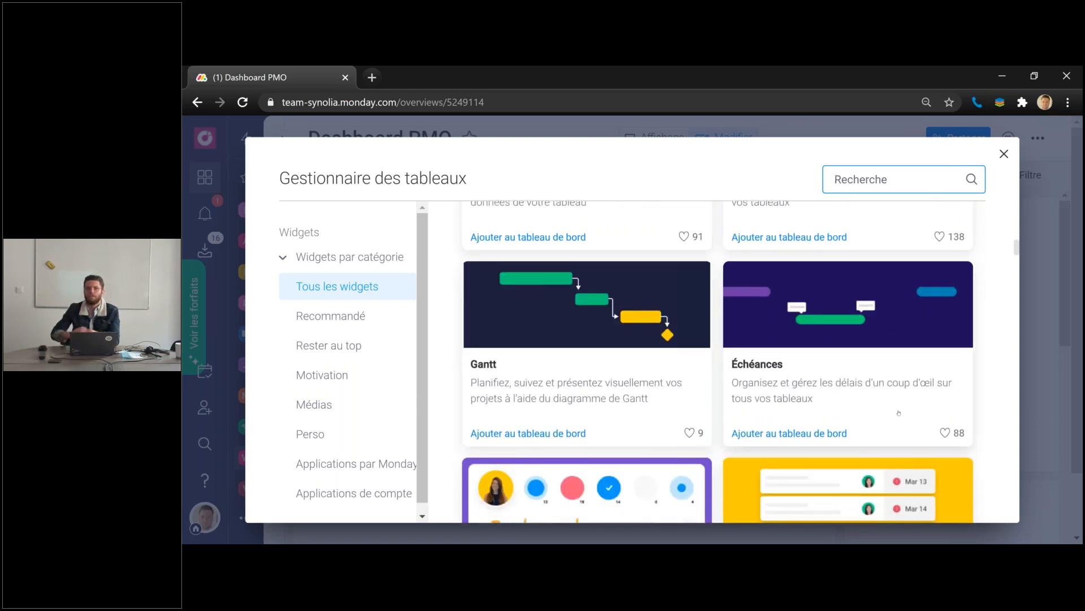
scroll(899, 412, down, 2)
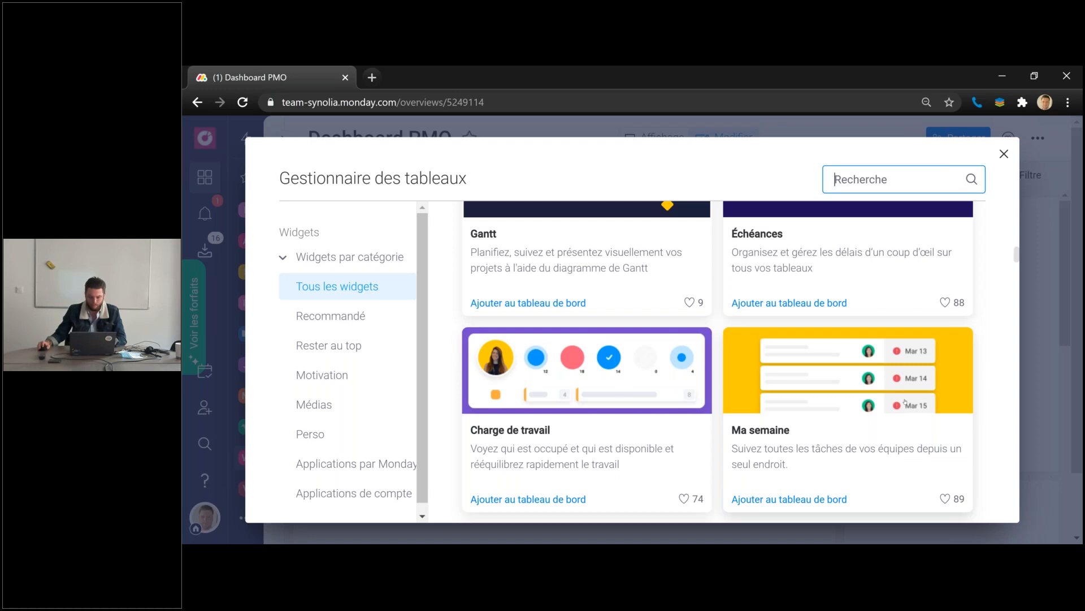
- Look through the widgets under "Applications par Monday" and "Applications de compte", and close the widget centre without adding any
scroll(905, 402, down, 1)
click(356, 464)
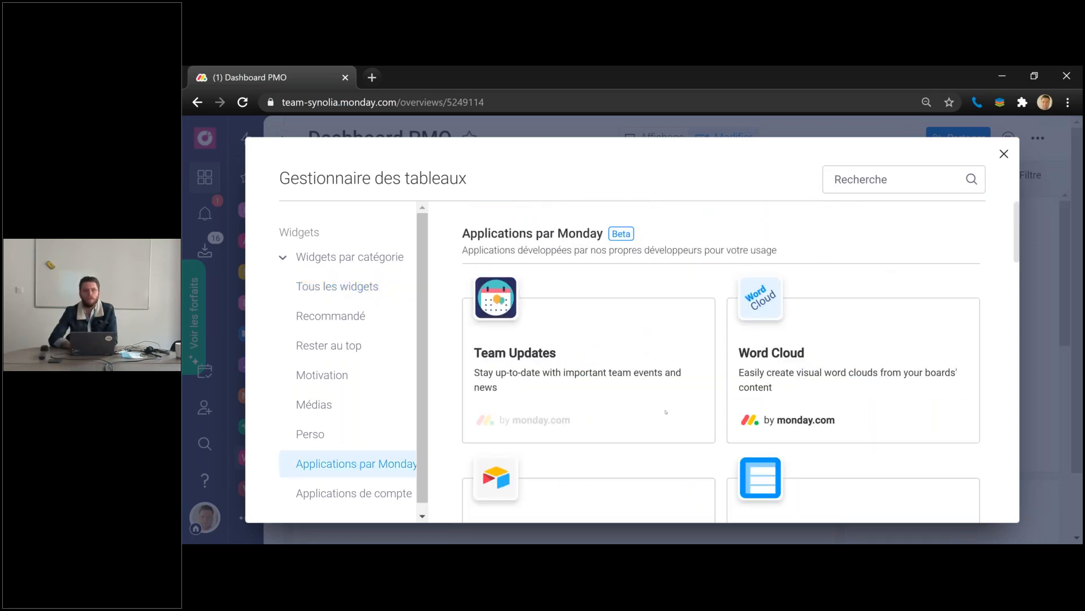
click(368, 493)
scroll(409, 458, up, 1)
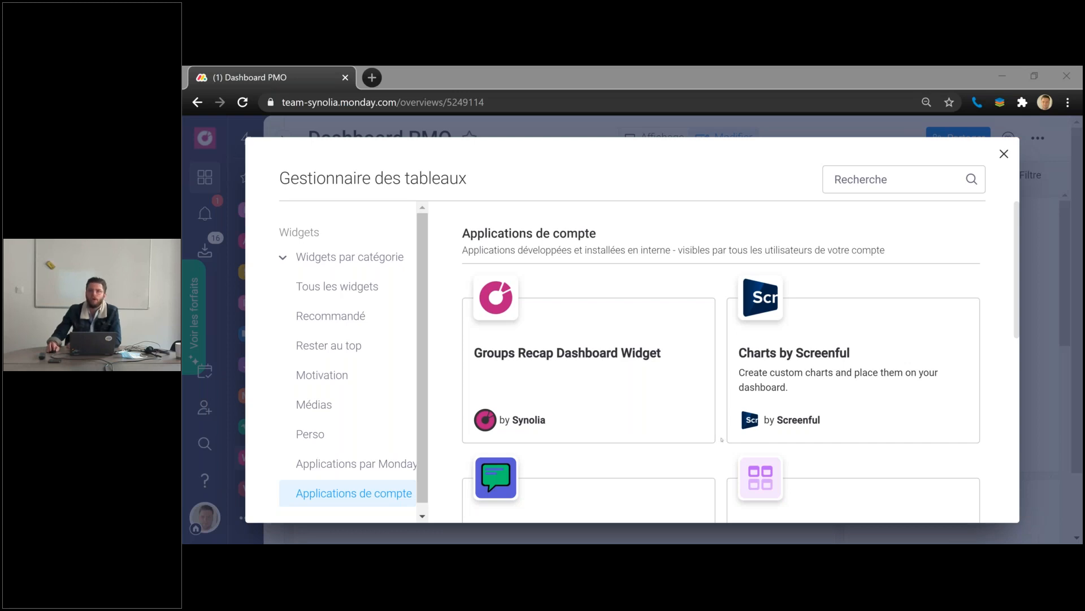
click(1004, 154)
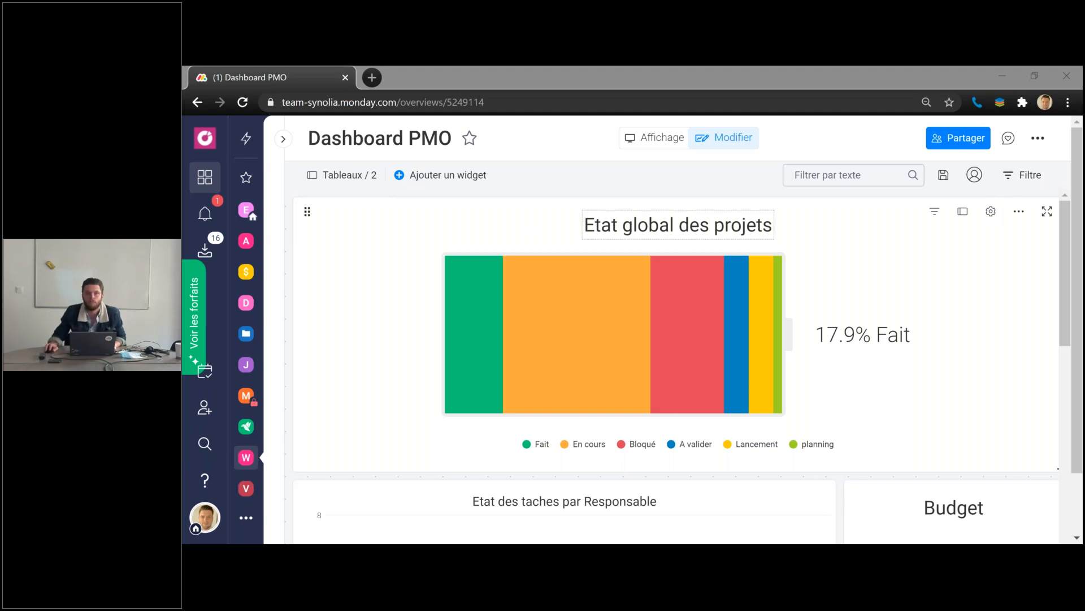
- Open the "Planning de projet PMO" board through the quick search and examine its additional board actions
click(932, 296)
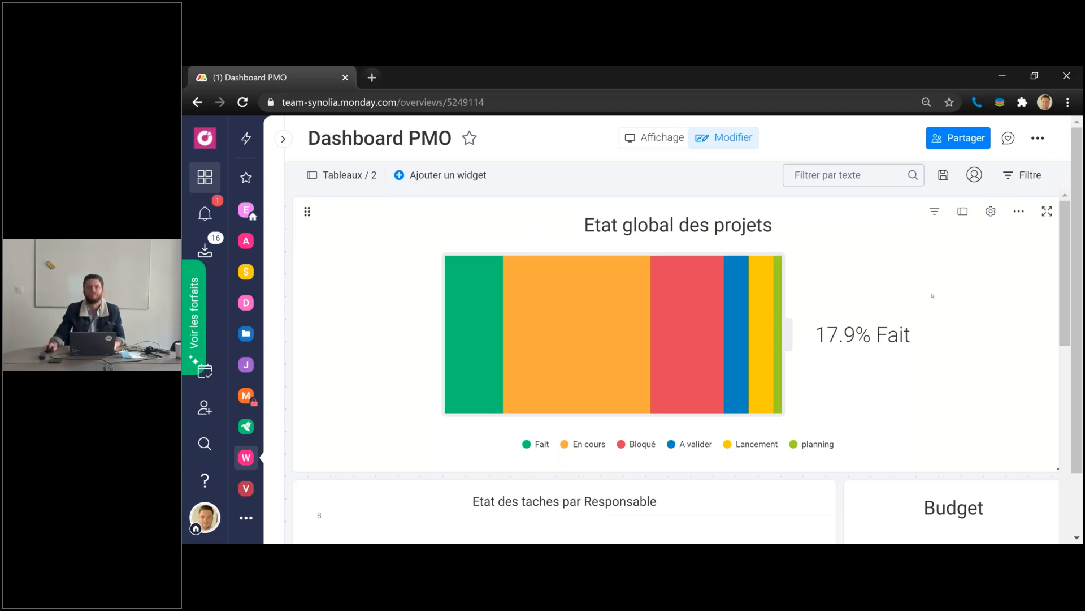
key(ctrl+b)
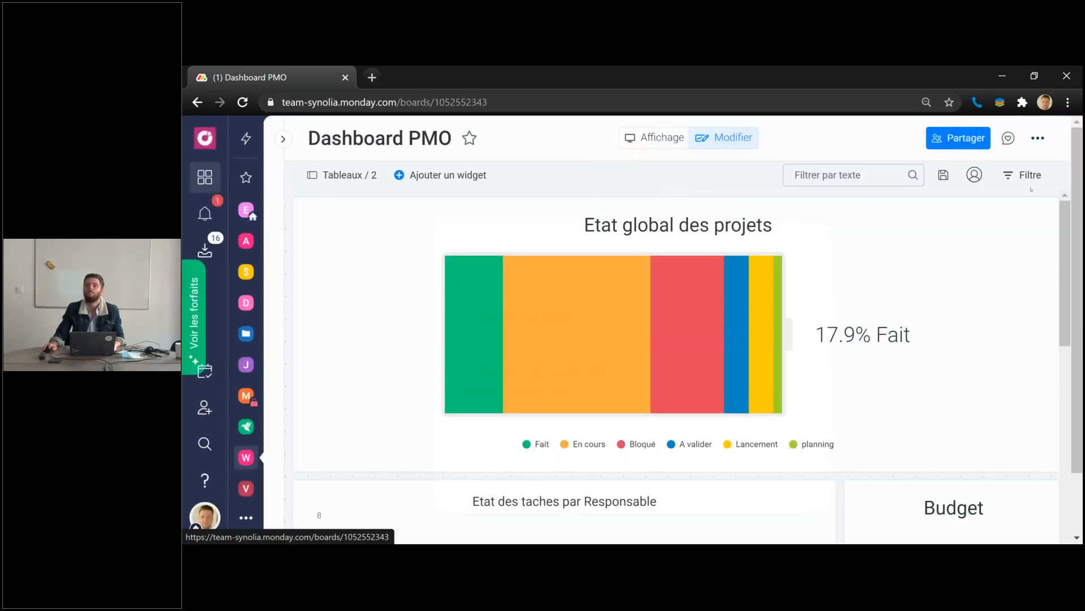
click(1046, 158)
mouse_move(916, 390)
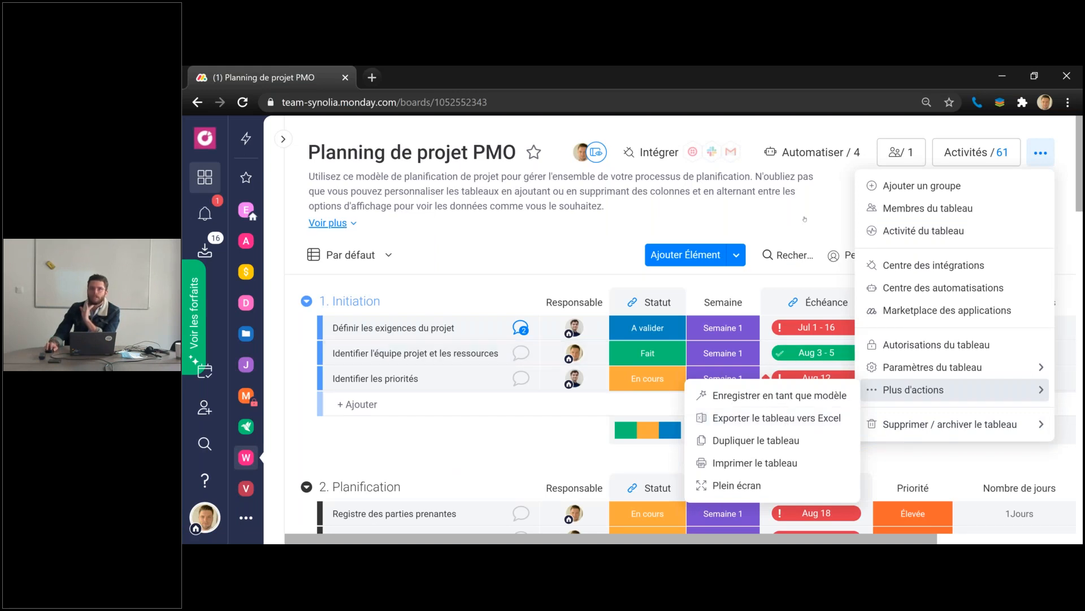
click(1048, 158)
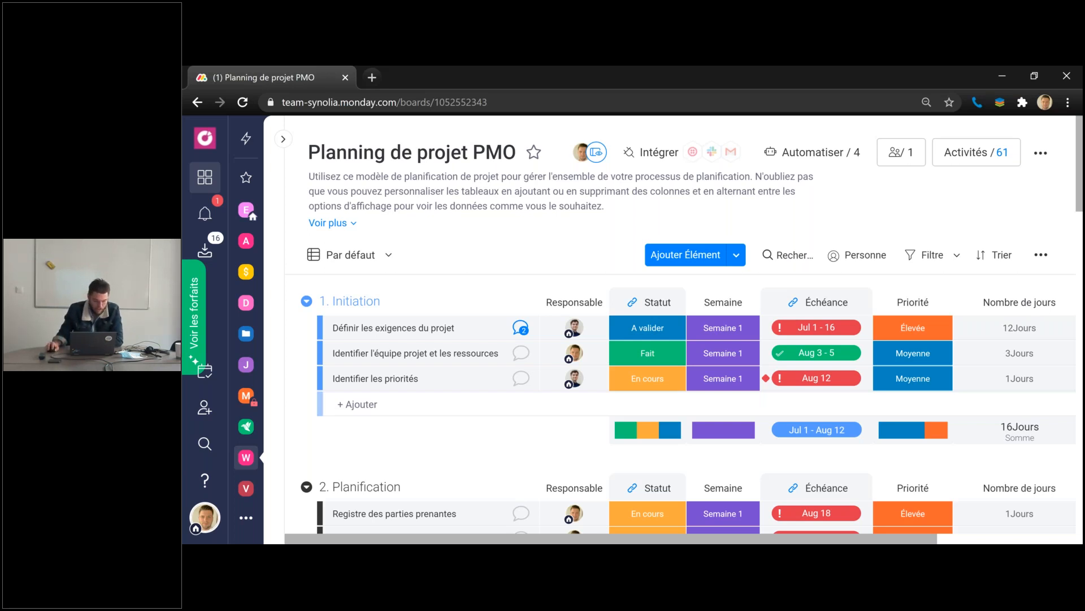
- Review the template options for adding content to the "Webinars" workspace, and create a new dashboard there
key(alt+Tab)
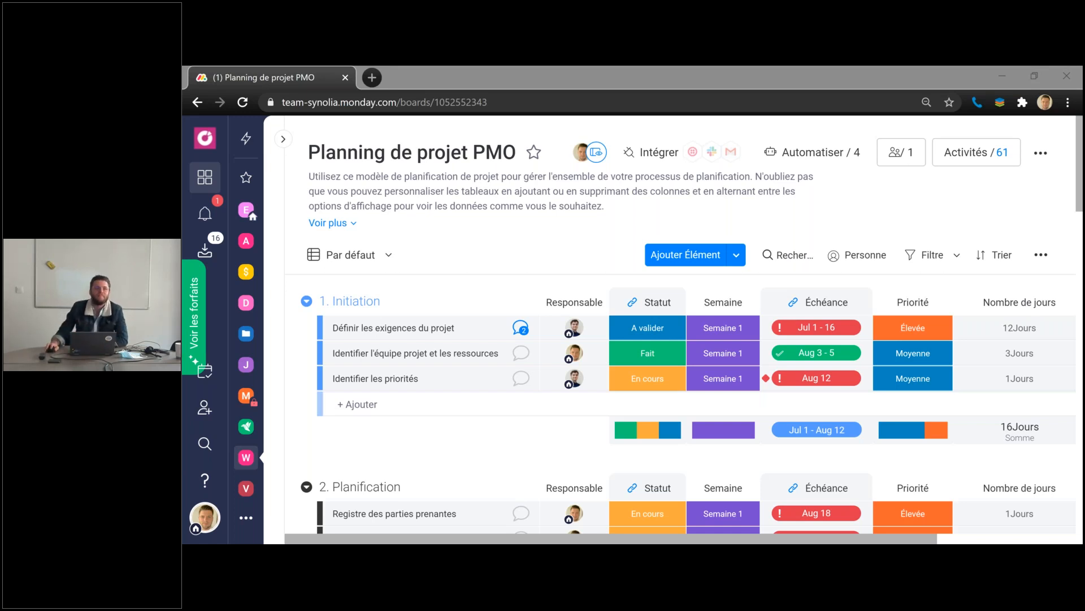
click(275, 390)
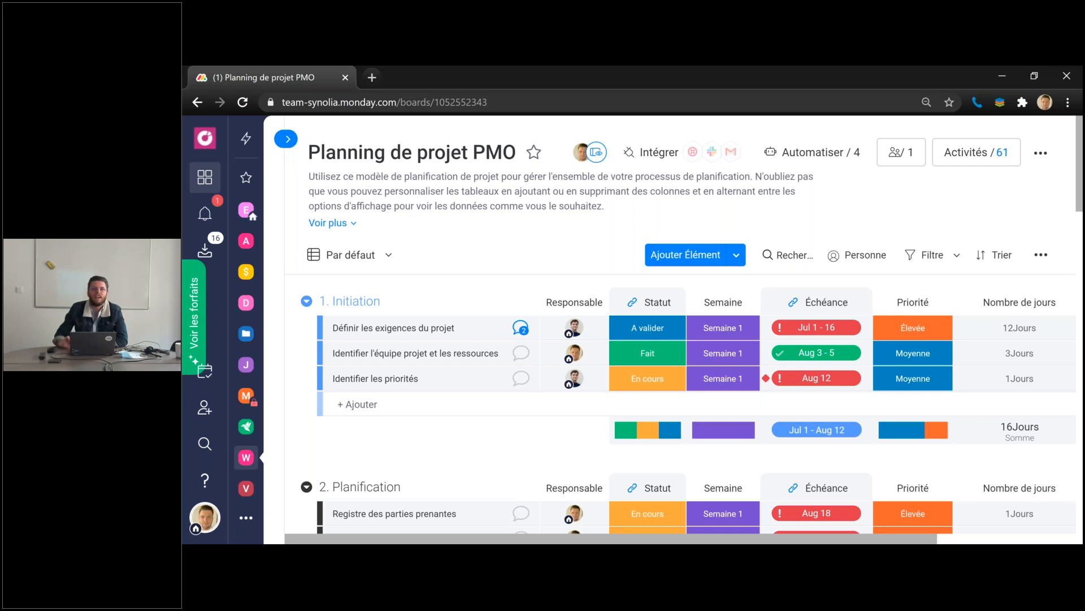
click(286, 138)
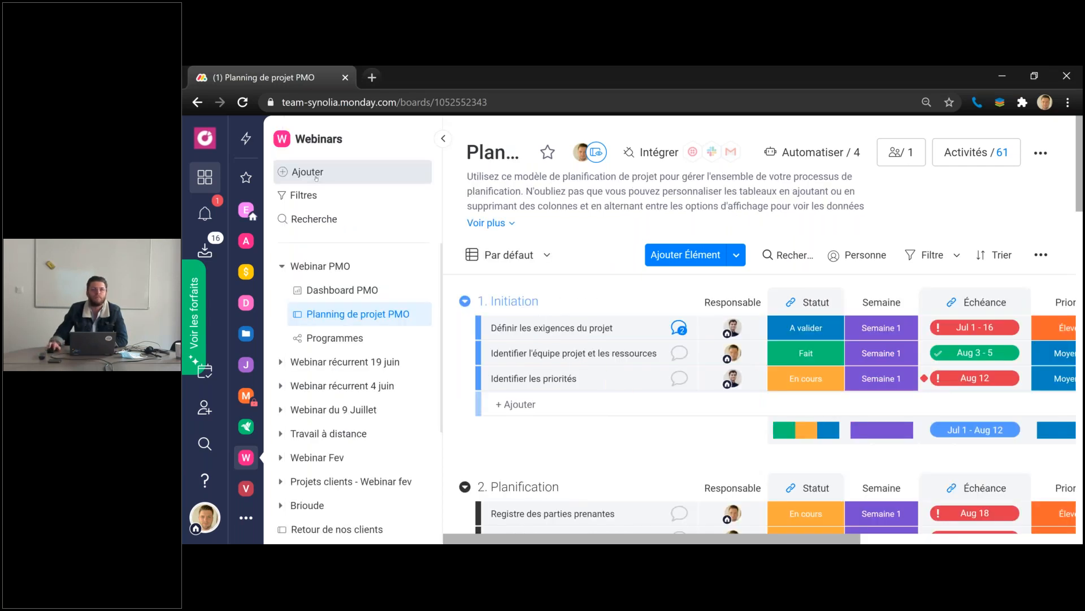
click(316, 177)
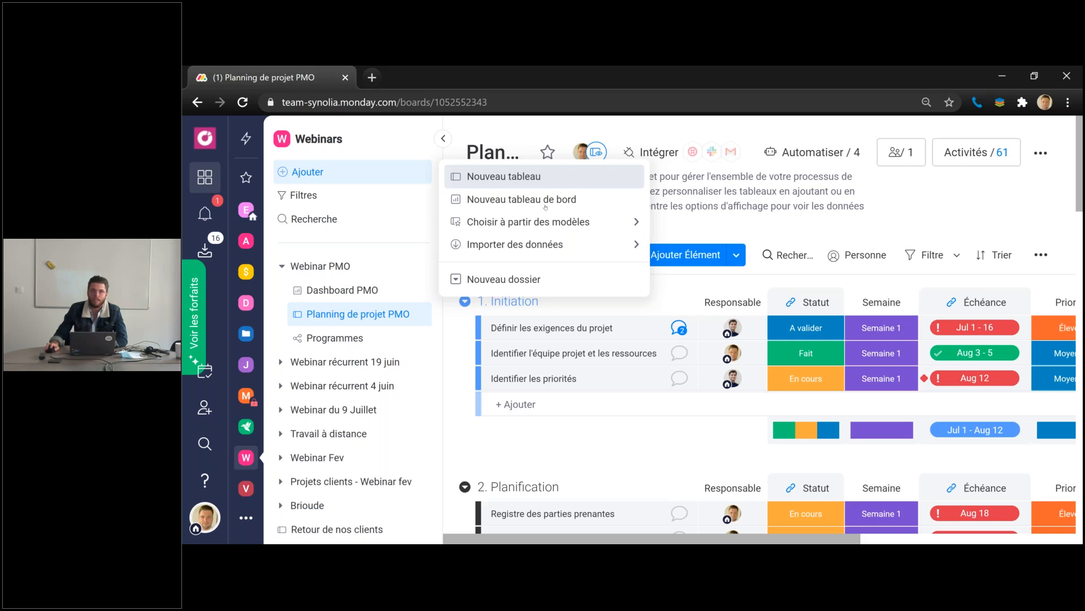
mouse_move(554, 224)
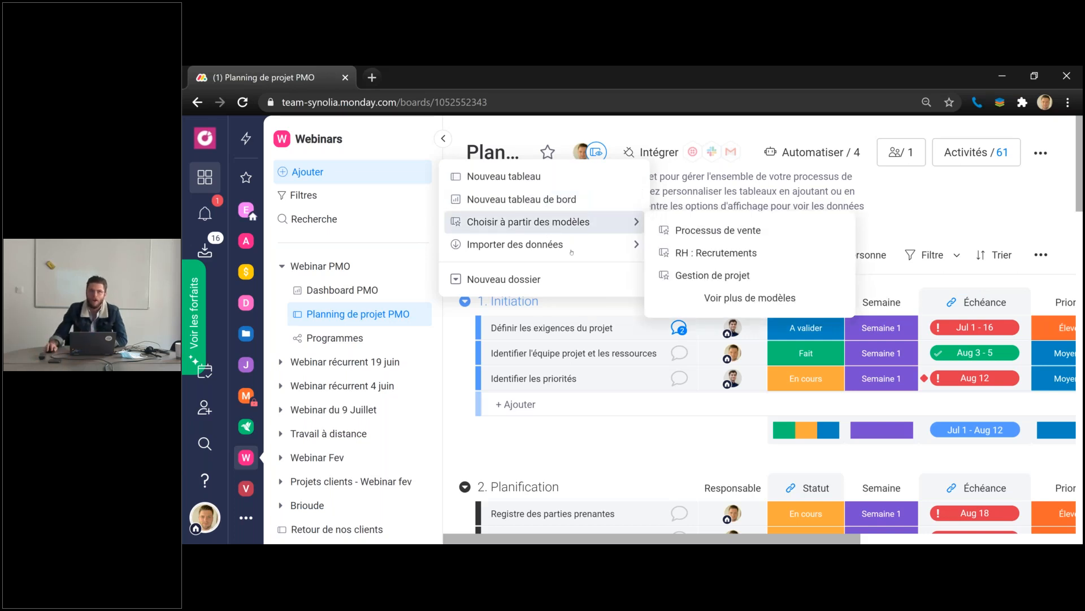
mouse_move(571, 253)
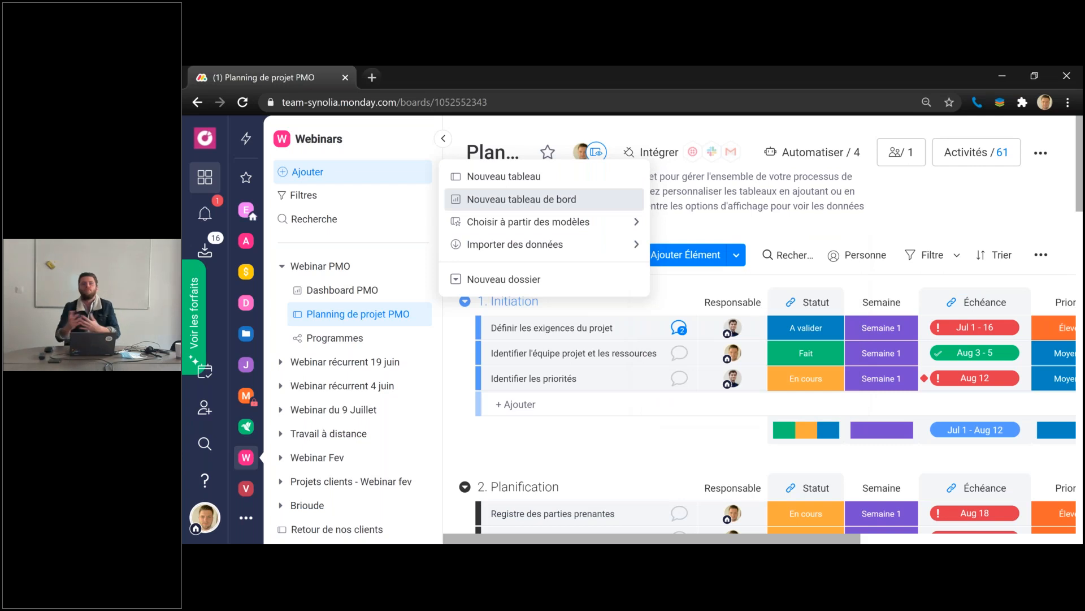
click(533, 201)
click(701, 401)
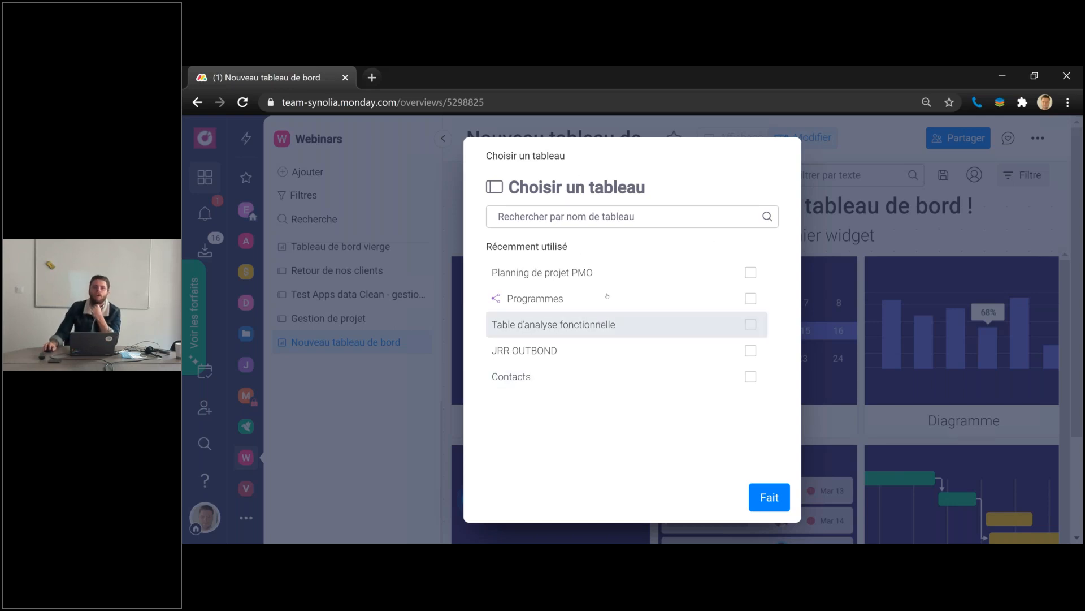
- Connect the "Planning de projet PMO" and "Programmes" boards to the new dashboard
click(610, 273)
click(612, 330)
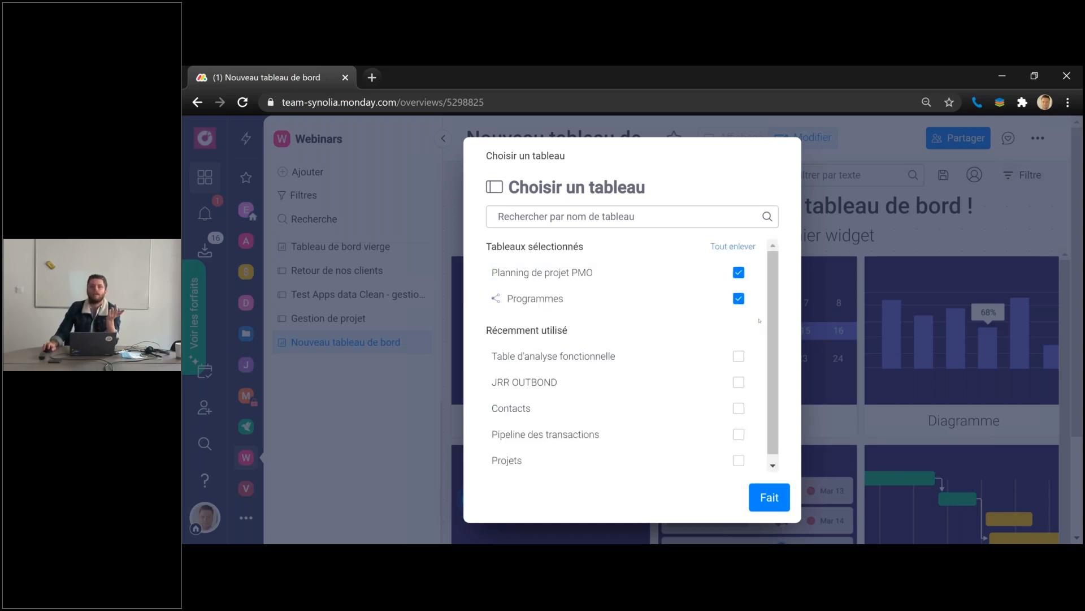
scroll(620, 426, down, 1)
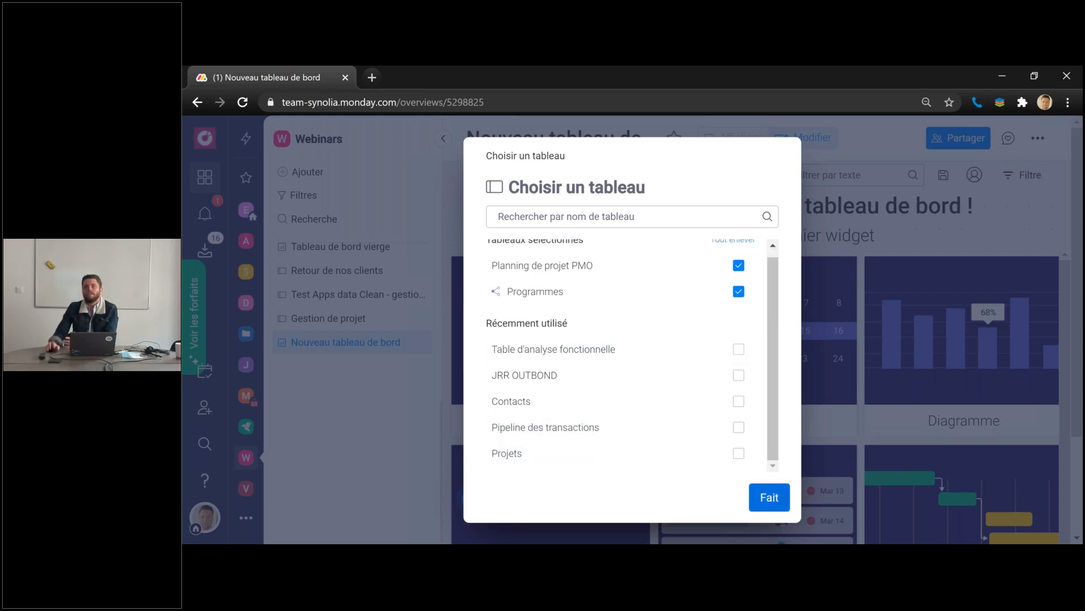
click(770, 498)
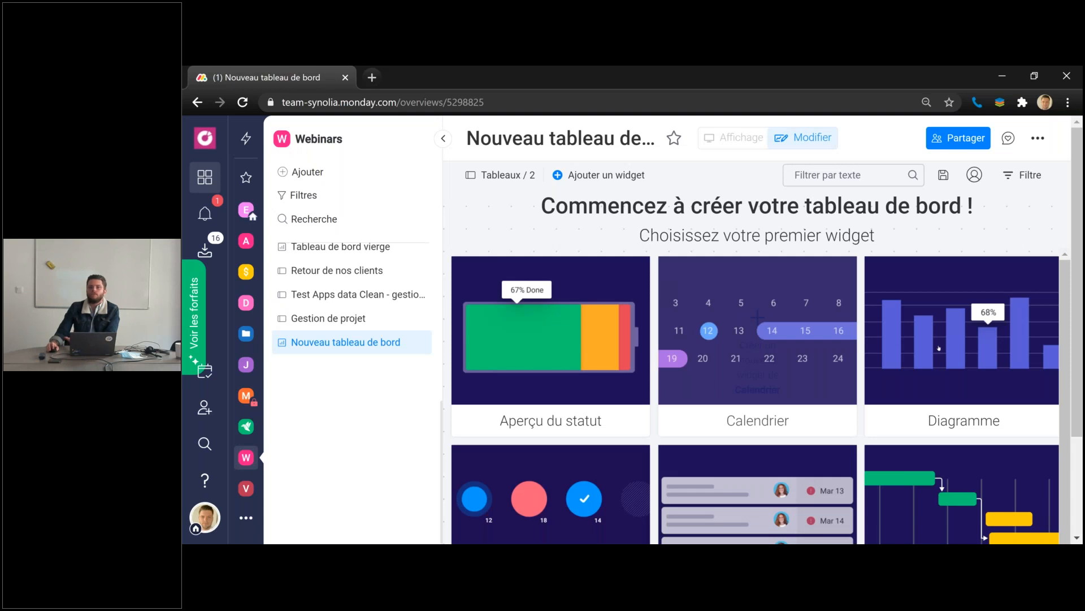
- Look through the starter widgets with the workspace navigation collapsed, and switch to the presentation's closing "Une question ? Un projet ?" slide
scroll(825, 384, down, 3)
scroll(791, 487, up, 3)
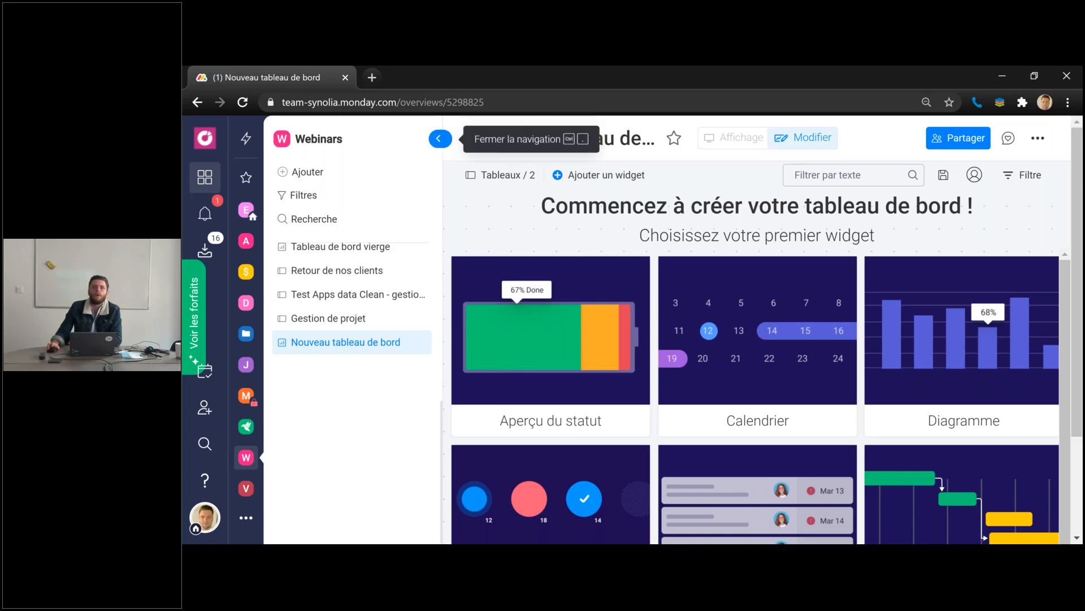
click(444, 138)
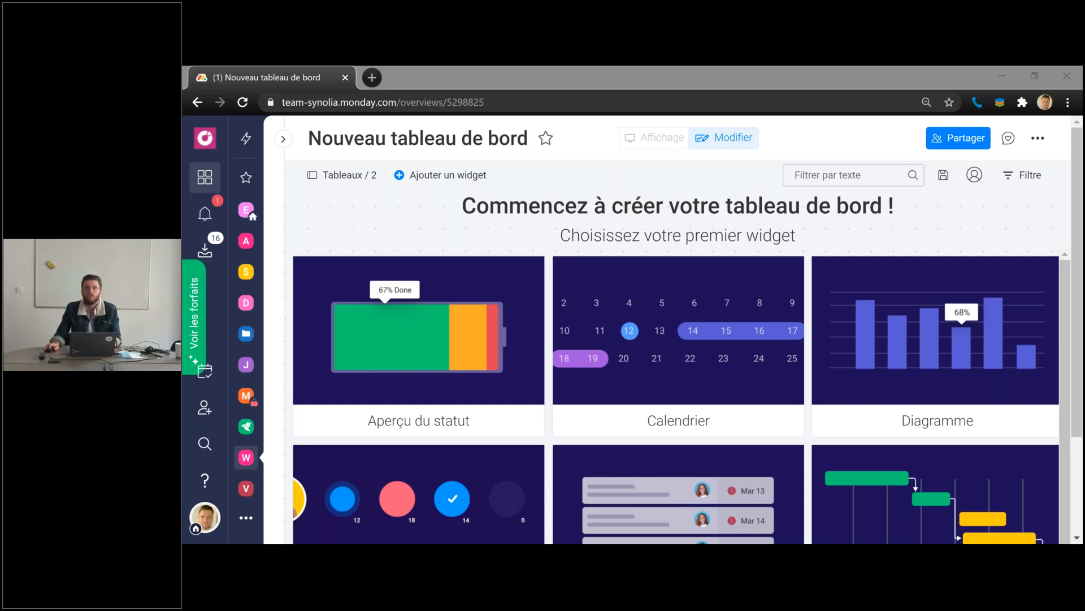
key(alt+Tab)
click(870, 365)
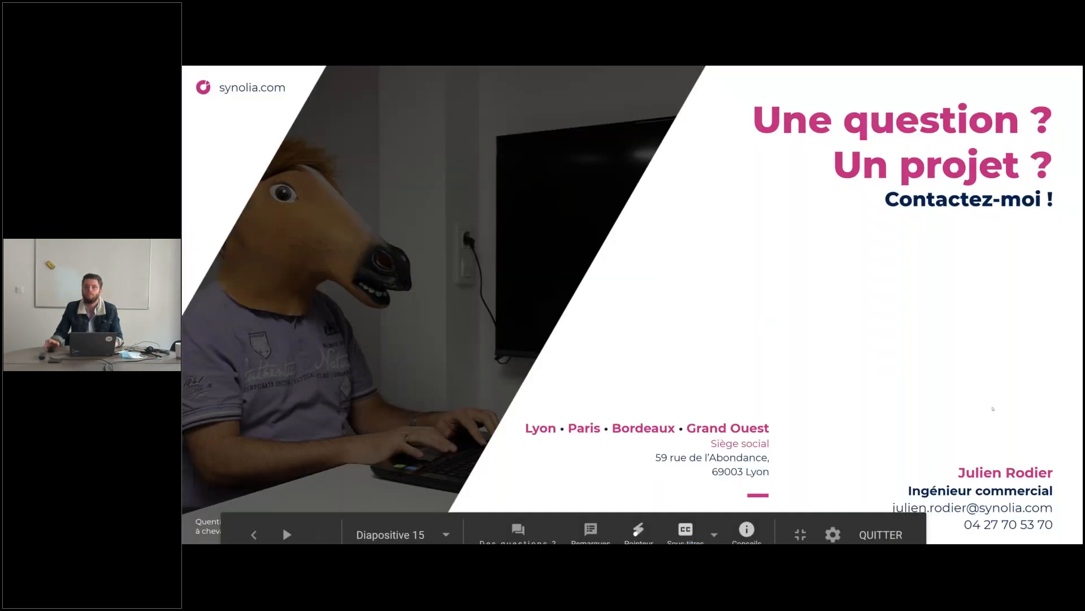